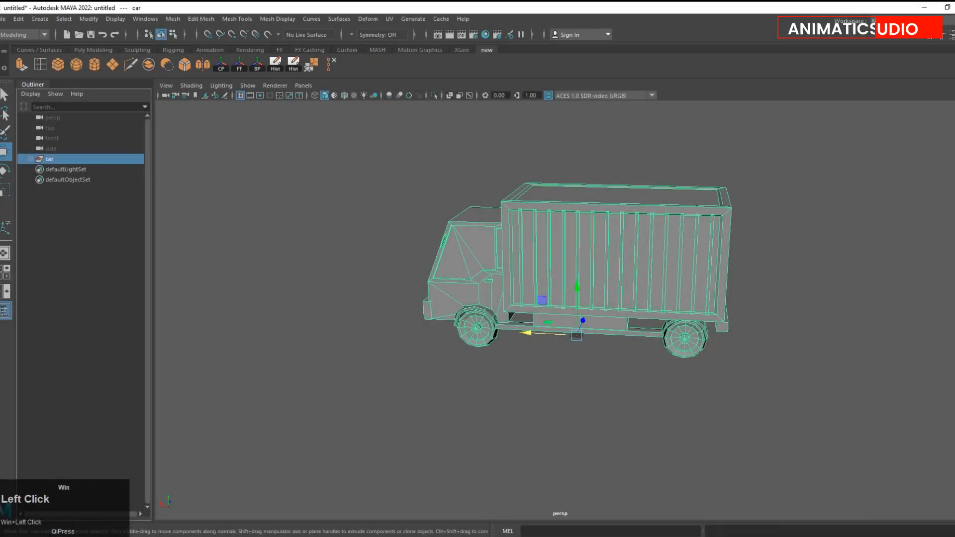
Rename the car group as truck_low.
left_click(953, 35)
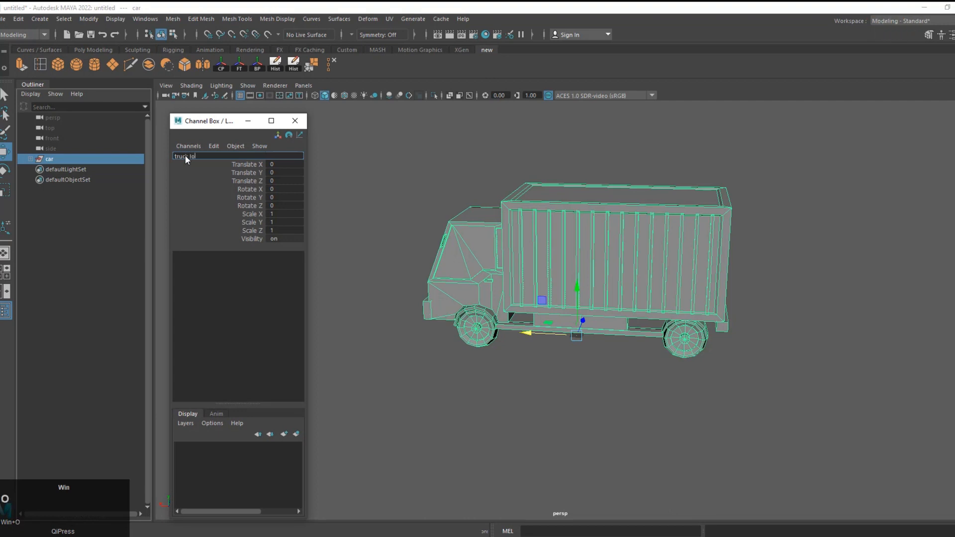
type("w")
key("Return")
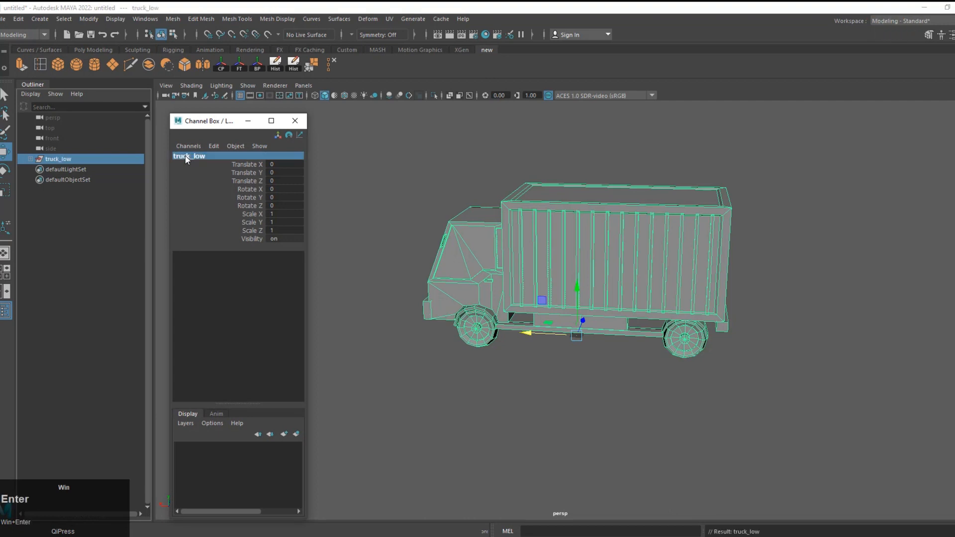
left_click(300, 123)
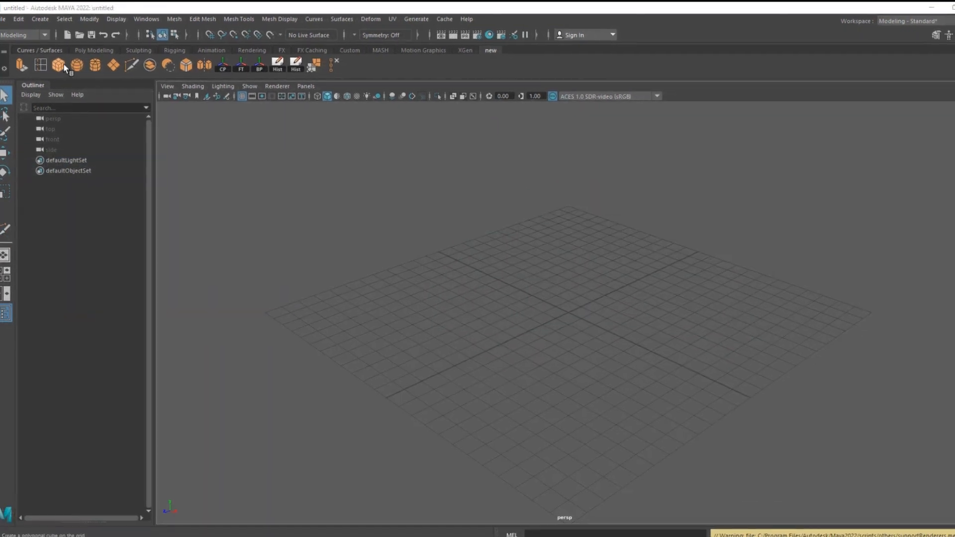
Create a polygon cube for the cab, scale its height to about 1.8 and enlarge it along Z.
left_click(61, 66)
key("f")
scroll(582, 336, "down", 5)
left_click_drag(580, 337, 503, 379, "alt")
key("w")
left_click_drag(516, 307, 486, 390, "alt")
key("r")
left_click_drag(455, 334, 454, 300)
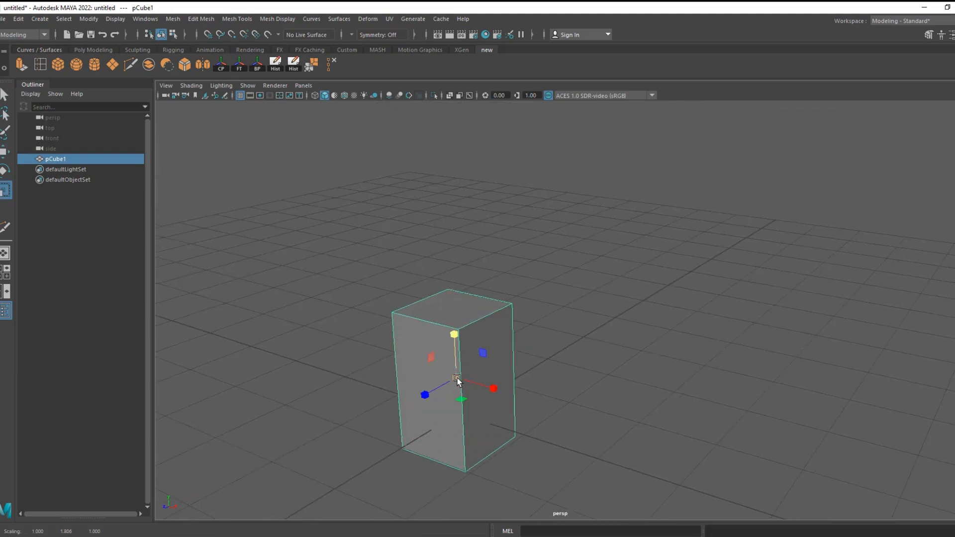
left_click_drag(458, 381, 437, 370)
scroll(463, 372, "down", 3)
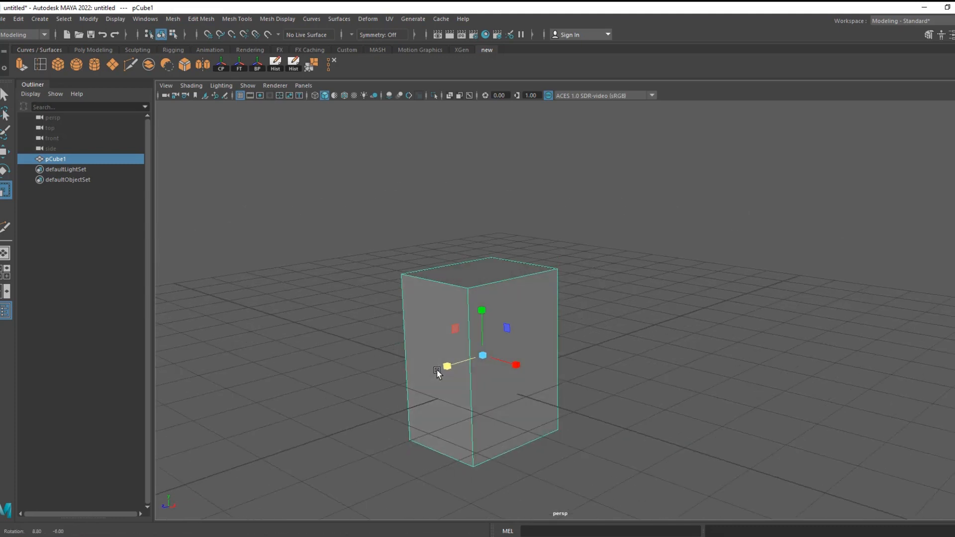
Raise the box about 1.45 units along Y and insert a horizontal edge loop near its base.
key("w")
left_click_drag(484, 307, 491, 249)
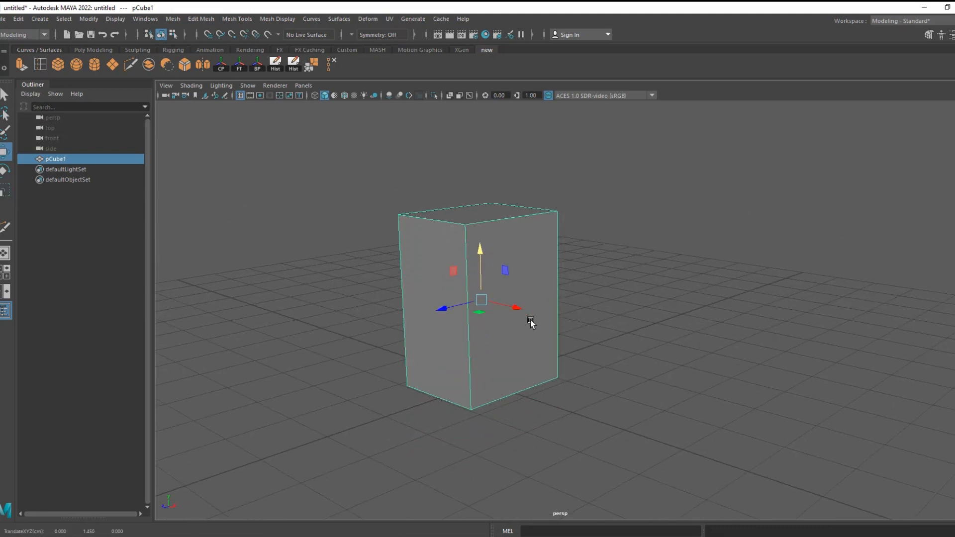
middle_click_drag(530, 320, 495, 357, "alt")
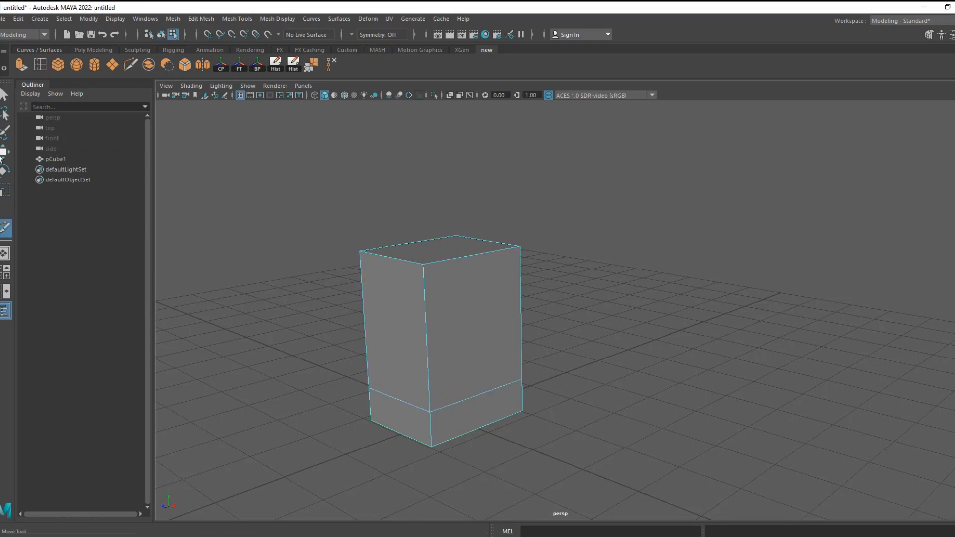
Create a second cube, stretch it into a long narrow bumper bar along Z and move it about 0.48 units forward in X.
left_click(58, 66)
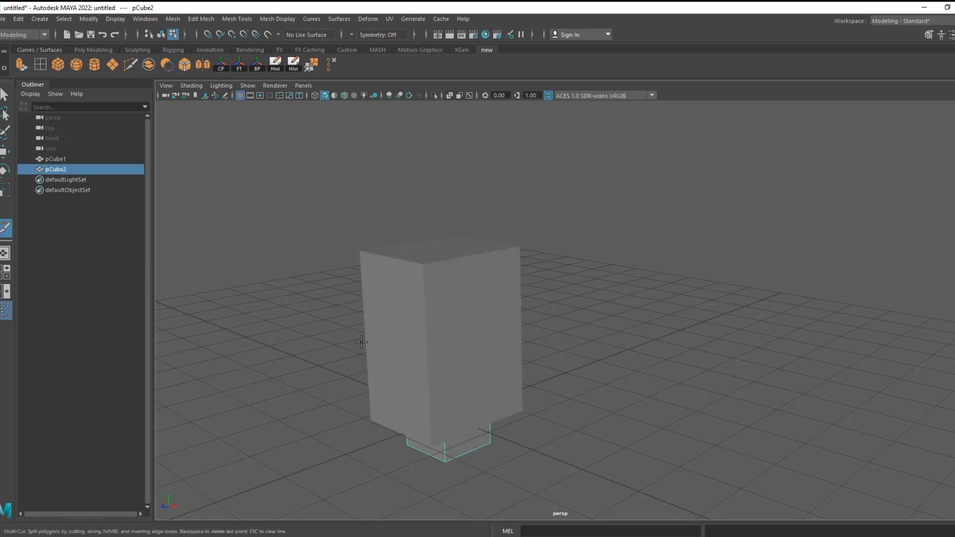
key("r")
left_click_drag(448, 419, 512, 422)
left_click_drag(446, 369, 499, 440)
key("w")
key("f")
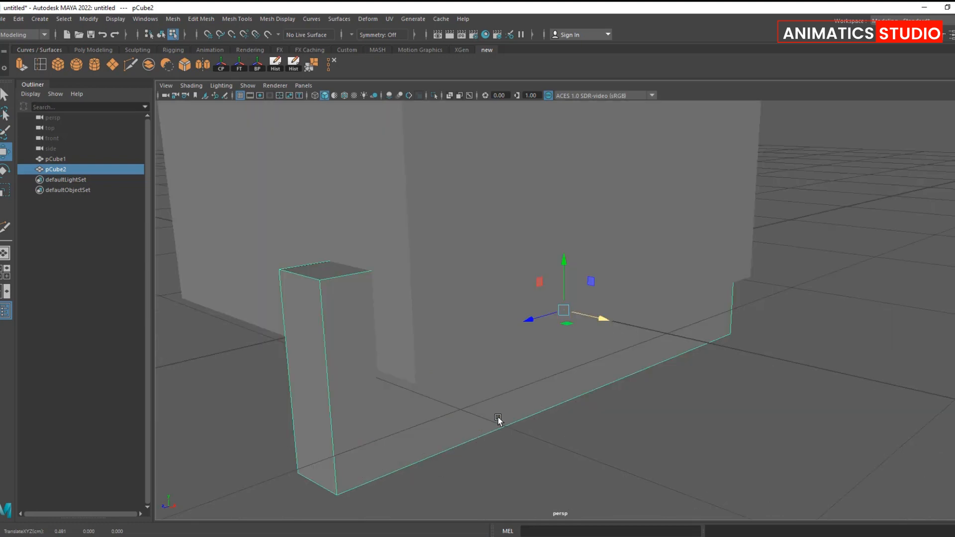
Raise the bumper bar about 0.18 units against the cab's lower front and scale its length slightly beyond the cab's width.
scroll(500, 420, "down", 2)
middle_click_drag(516, 374, 461, 442, "alt")
left_click_drag(498, 341, 506, 303)
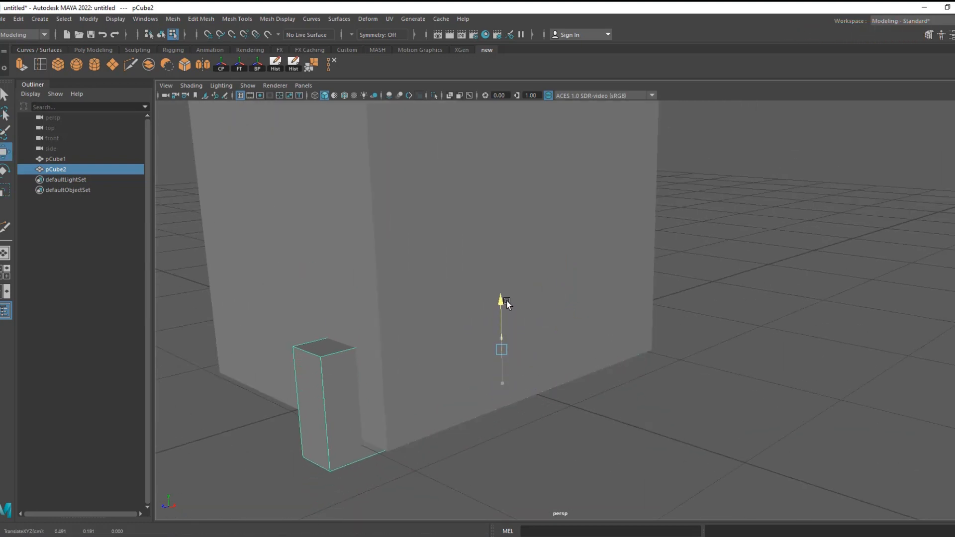
left_click_drag(538, 342, 542, 386)
middle_click_drag(541, 385, 526, 438, "alt")
key("r")
right_click_drag(488, 380, 537, 250)
left_click_drag(480, 376, 485, 375)
middle_click_drag(485, 375, 447, 417, "alt")
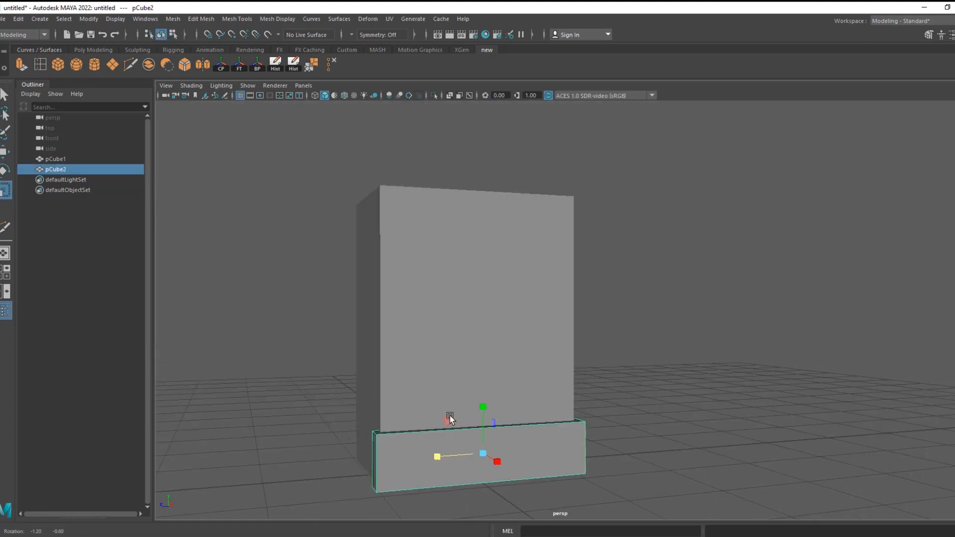
Raise the cab's horizontal edge loop to leave a taller front face above the bumper.
left_click_drag(448, 418, 514, 331, "alt")
left_click(477, 382)
right_click_drag(522, 264, 520, 233)
left_click_drag(455, 382, 459, 338)
Extrude the cab's lower front face and scale the new face inward to frame a grille.
right_click_drag(635, 264, 636, 295)
left_click(492, 431)
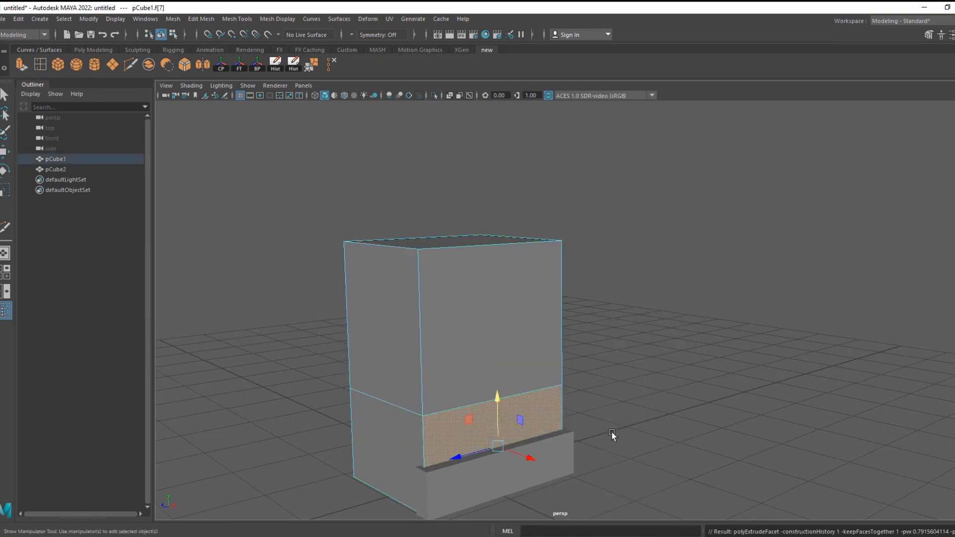
scroll(517, 466, "up", 1)
key("r")
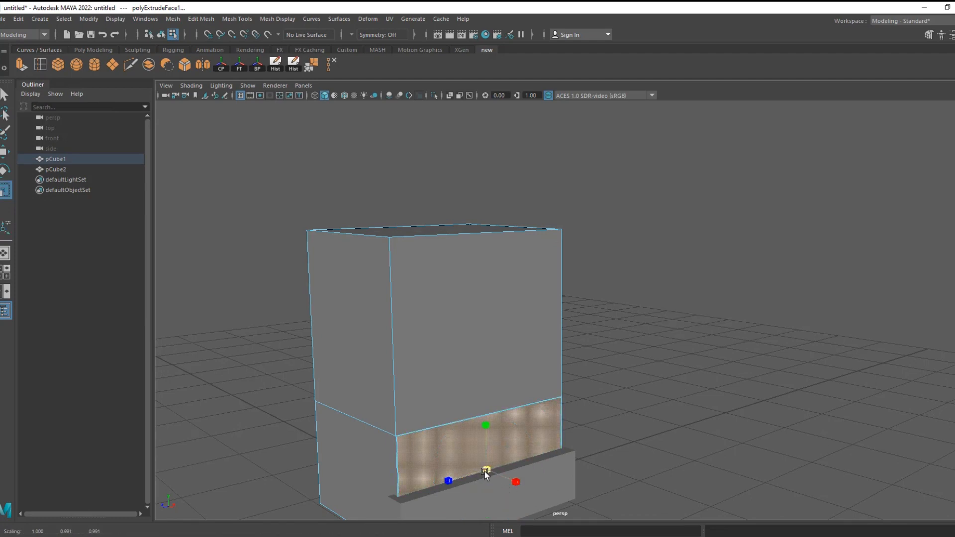
scroll(463, 485, "up", 3)
key("super")
left_click_drag(459, 491, 513, 388, "alt")
key("w")
key("r")
key("q")
key("r")
Extrude the inset grille face again, shrink it and push it back into the cab.
key("ctrl+e")
key("w")
key("r")
left_click_drag(463, 418, 448, 421)
key("w")
left_click_drag(504, 426, 483, 431)
key("r")
Add further extrusions to the recessed grille face and scale it inward to form a nested inner panel.
left_click(22, 64)
key("r")
mouse_move(450, 384)
left_mouse_down()
mouse_move(417, 395)
mouse_move(477, 381)
mouse_move(447, 380)
mouse_move(441, 398)
left_mouse_up()
left_click(21, 65)
key("w")
Move the cab's top front edge backward along X to slope the windshield.
right_click_drag(597, 265, 608, 239)
left_click_drag(512, 294, 486, 318, "alt")
left_click(460, 201)
mouse_move(454, 268)
left_mouse_down("alt")
mouse_move(462, 296)
mouse_move(453, 270)
left_mouse_up("alt")
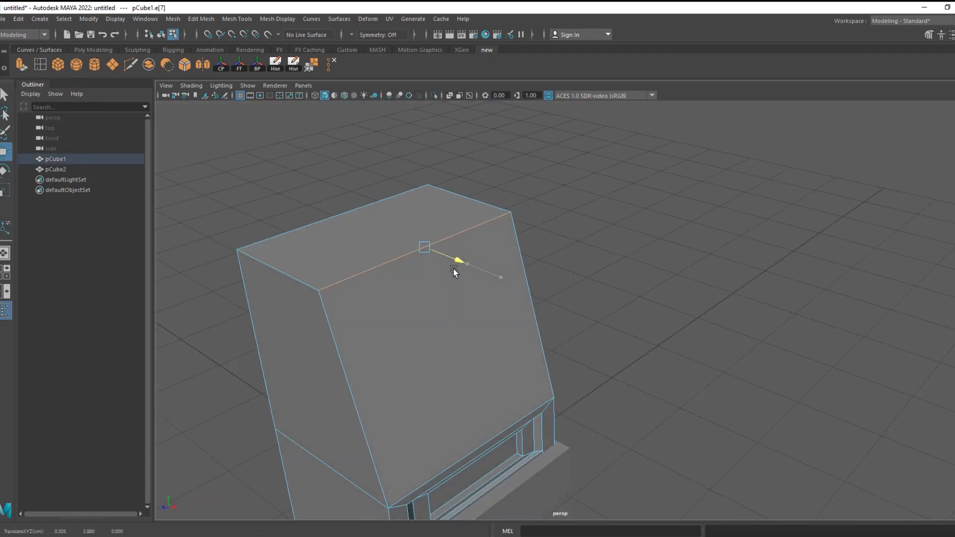
scroll(463, 268, "down", 5)
left_click_drag(479, 309, 495, 285, "alt")
left_click_drag(549, 272, 532, 271)
scroll(533, 288, "down", 2)
left_click_drag(529, 289, 623, 288, "alt")
Insert two vertical edge loops through the rear part of the cab's sides with Multi-Cut.
right_click_drag(625, 286, 626, 309)
mouse_move(567, 309)
left_mouse_down("alt")
mouse_move(631, 310)
mouse_move(592, 318)
mouse_move(560, 293)
left_mouse_up("alt")
left_click(522, 328)
left_click(525, 398, "shift")
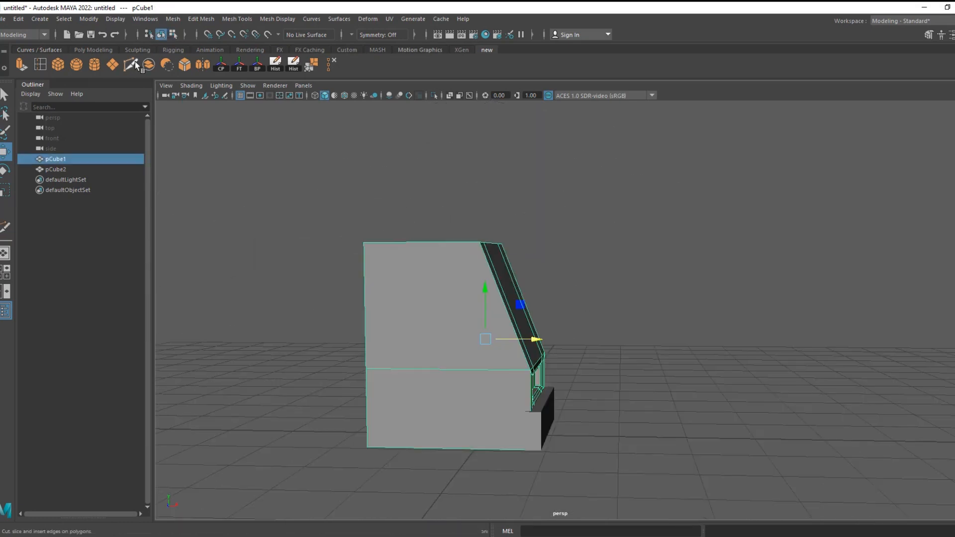
left_click(132, 64)
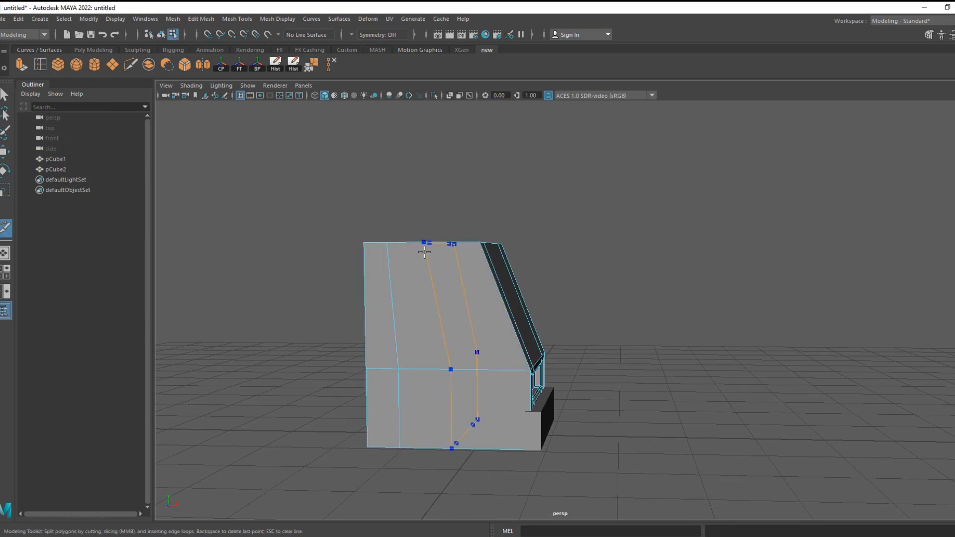
left_click_drag(729, 351, 627, 363, "alt")
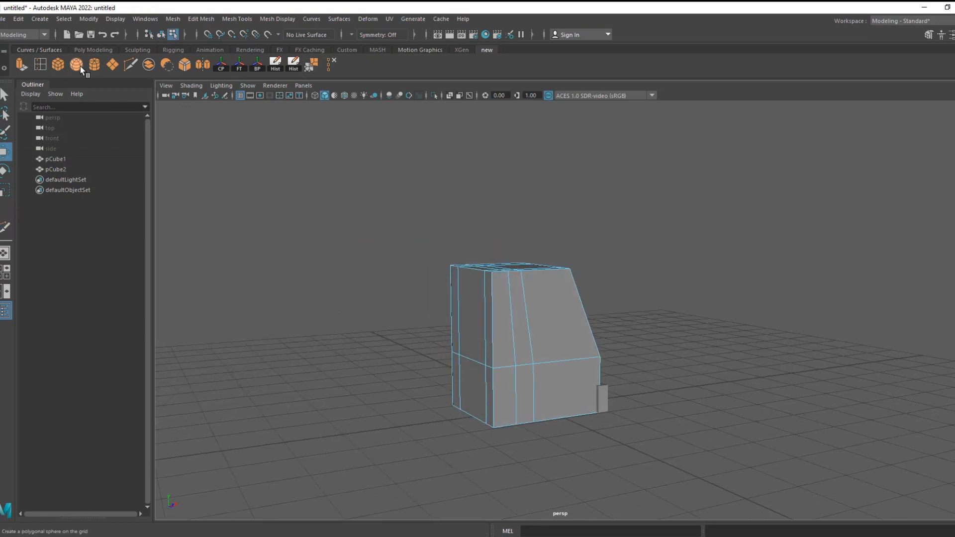
Create a polygon cylinder and set its Rotate X to 90.
left_click(76, 64)
key("e")
left_click_drag(561, 387, 566, 437)
left_click(953, 35)
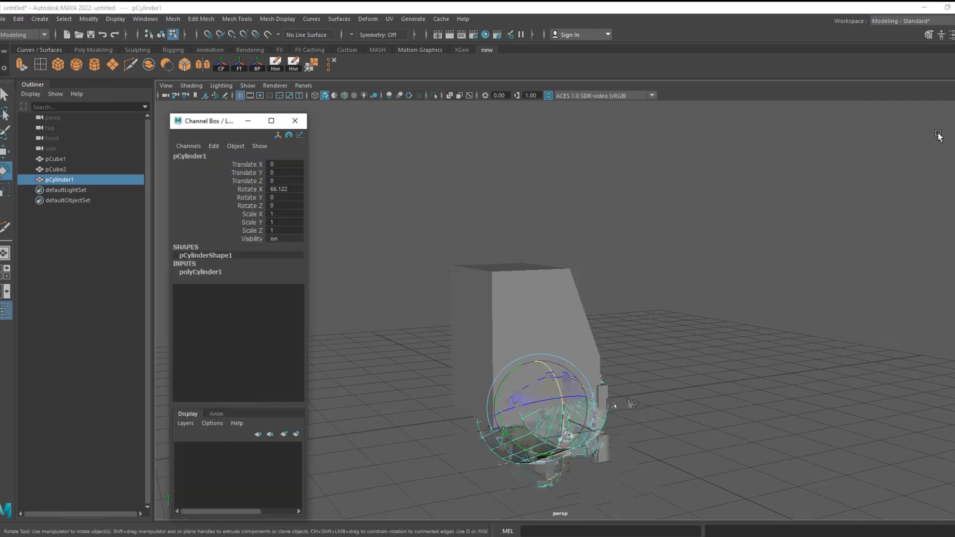
type("90")
key("Return")
Reduce the cylinder's Subdivisions Axis for a low-poly shape.
key("ctrl+a")
double_click(841, 206)
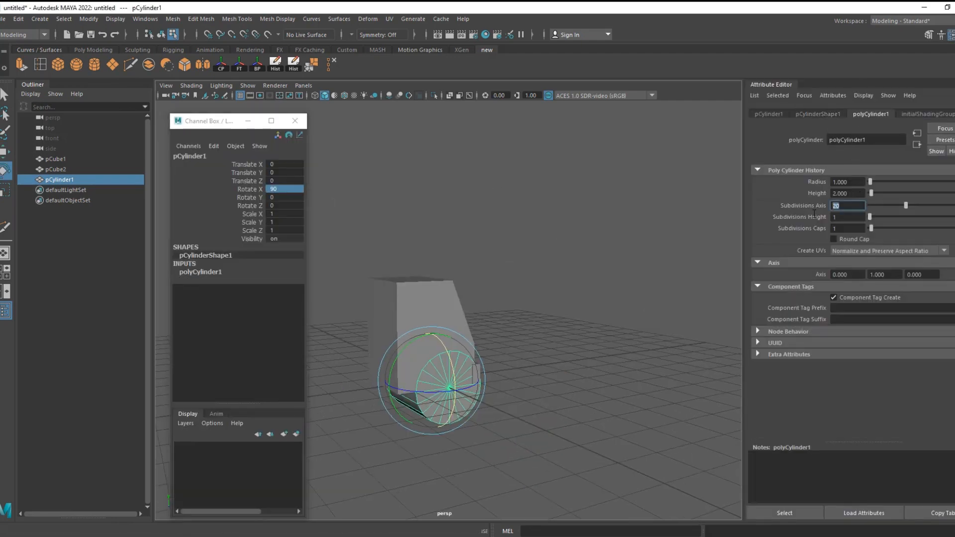
left_click(295, 121)
Scale the cylinder for the wheel arches and display wireframe over the shaded meshes.
key("w")
key("f")
left_click_drag(450, 319, 478, 319, "alt")
key("r")
left_click_drag(490, 319, 528, 324)
mouse_move(427, 317)
left_mouse_down("alt")
mouse_move(449, 322)
mouse_move(365, 321)
left_mouse_up("alt")
left_click(344, 96)
Position the cylinder through the lower part of the cab and size it to protrude on both sides.
scroll(505, 270, "down", 4)
key("w")
mouse_move(494, 307)
left_mouse_down()
mouse_move(414, 333)
mouse_move(466, 347)
mouse_move(400, 360)
mouse_move(486, 335)
mouse_move(387, 333)
mouse_move(479, 321)
mouse_move(338, 323)
left_mouse_up()
scroll(480, 329, "up", 4)
key("r")
scroll(383, 334, "down", 5)
middle_click_drag(383, 334, 390, 366, "alt")
Duplicate the cylinder and move the copy back along X, clear of the cab.
right_click_drag(476, 254, 517, 235)
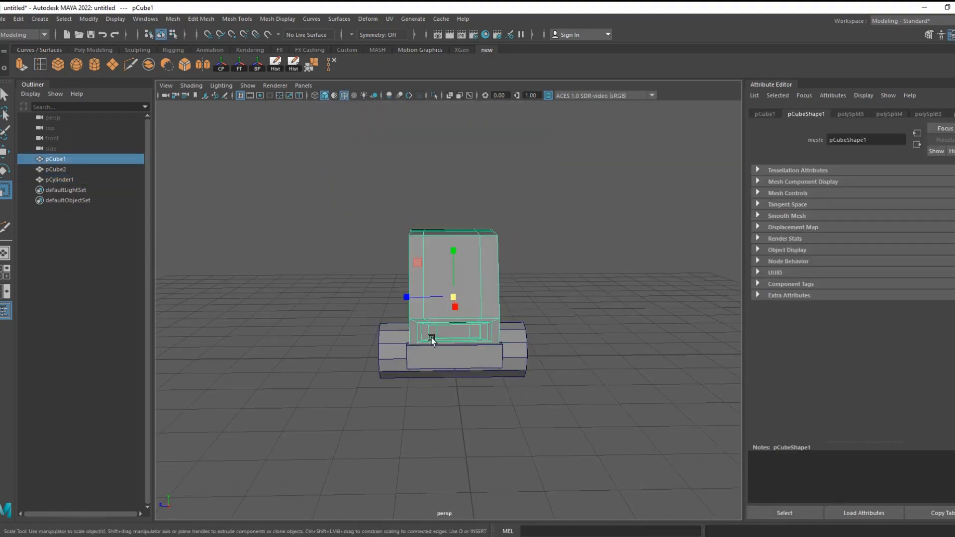
left_click(409, 354, "shift")
left_click_drag(400, 354, 582, 277, "alt")
left_click(481, 331)
left_click(464, 387)
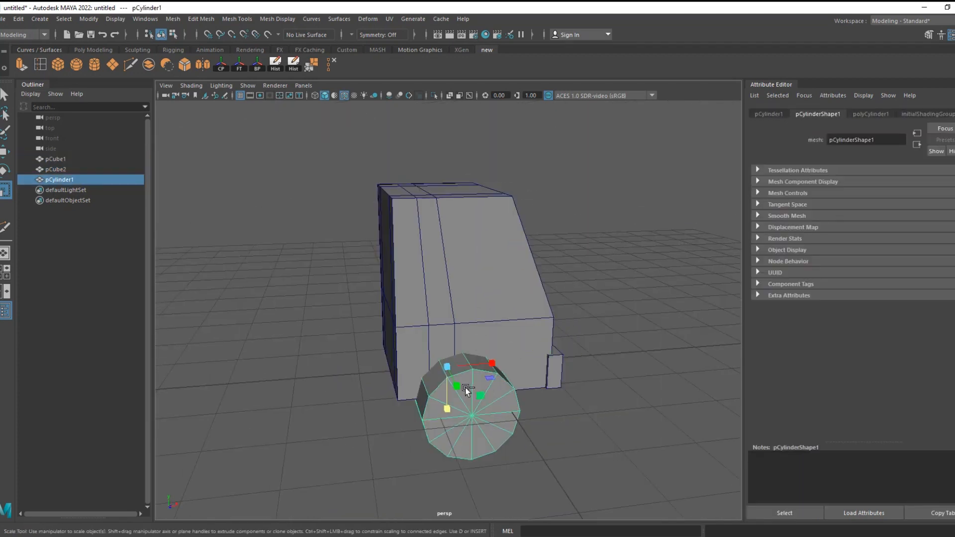
key("ctrl+d")
middle_click_drag(476, 376, 329, 373)
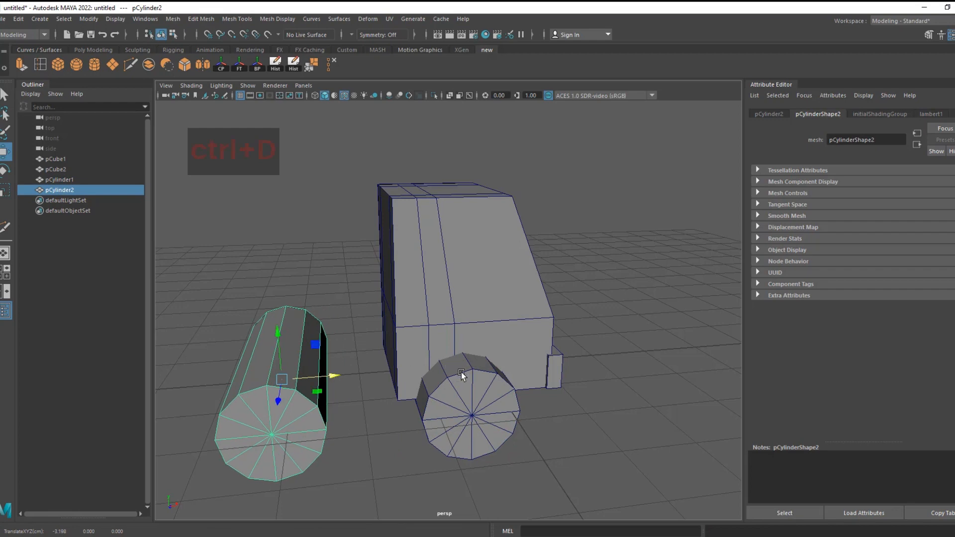
Fine-tune the position of the original cylinder where it intersects the cab's lower edge.
left_click(473, 326)
left_click(462, 386, "shift")
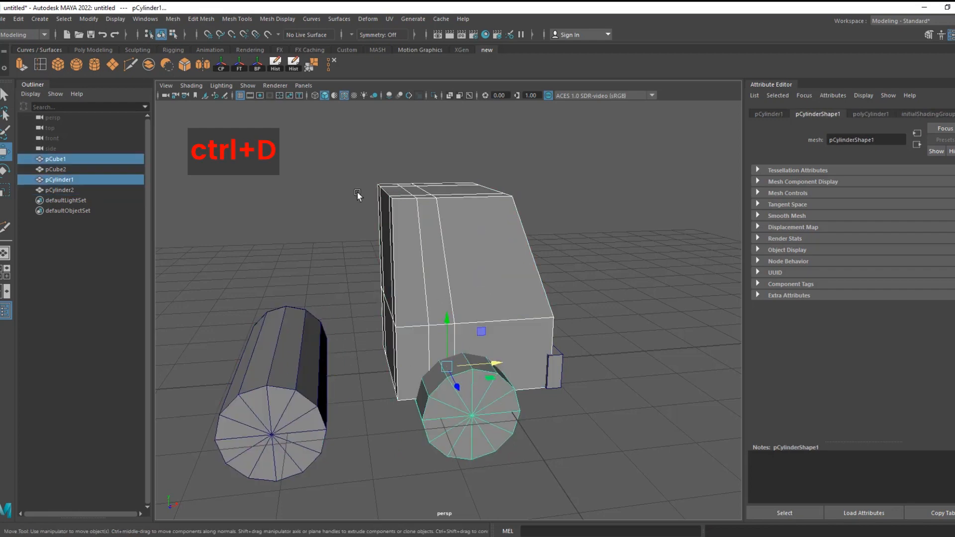
scroll(508, 330, "up", 5)
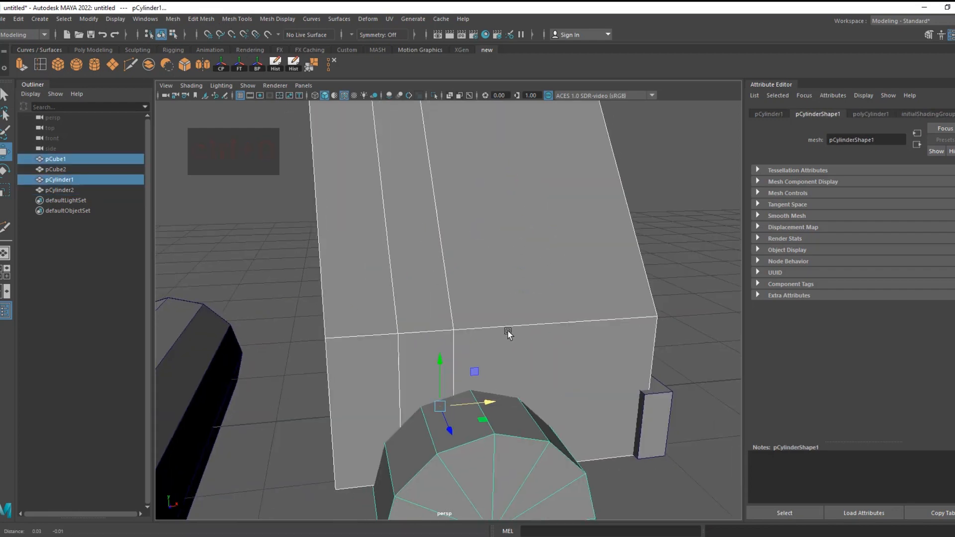
left_click_drag(431, 325, 488, 360)
key("ctrl+z")
left_click(550, 345)
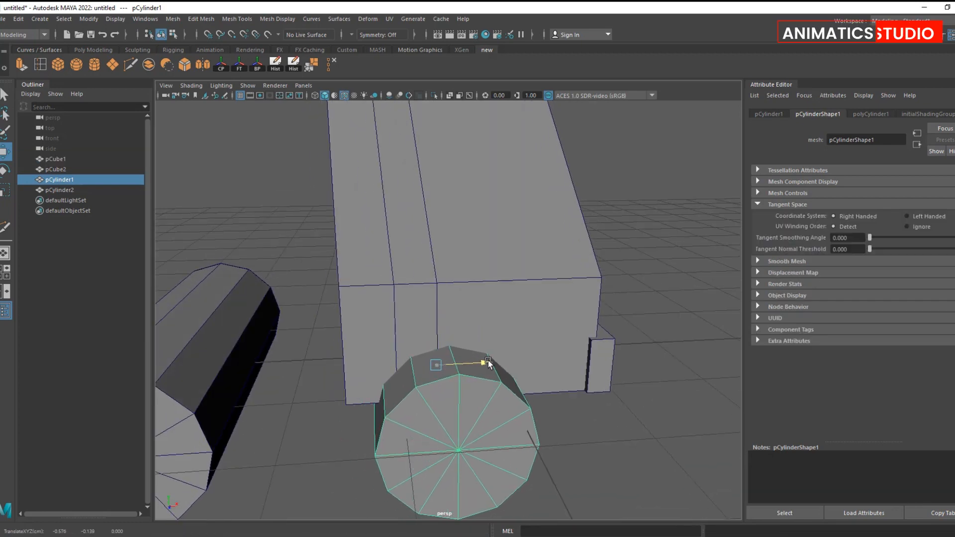
Cut the wheel arches out of the cab by subtracting the intersecting cylinder with Boolean Difference.
left_click(497, 260)
left_click(452, 399, "shift")
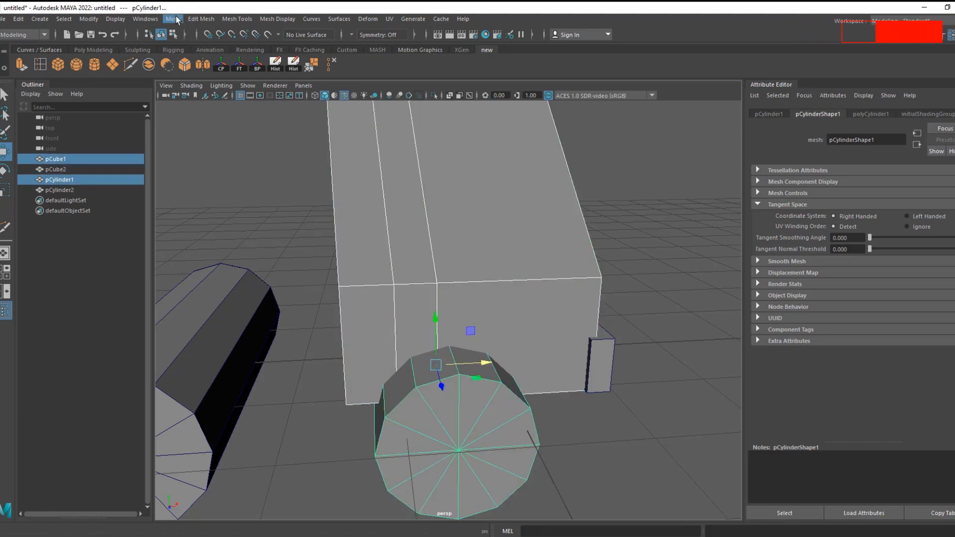
left_click(171, 19)
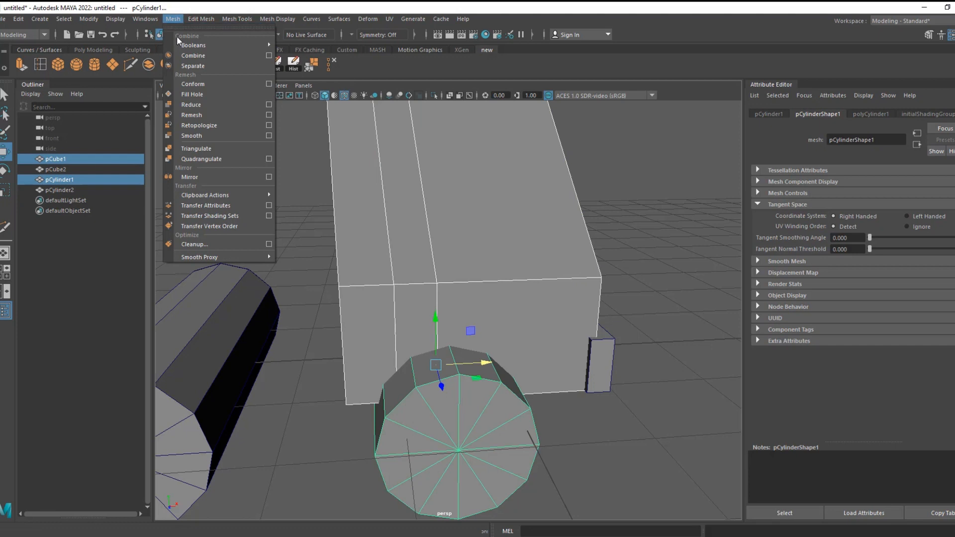
mouse_move(180, 46)
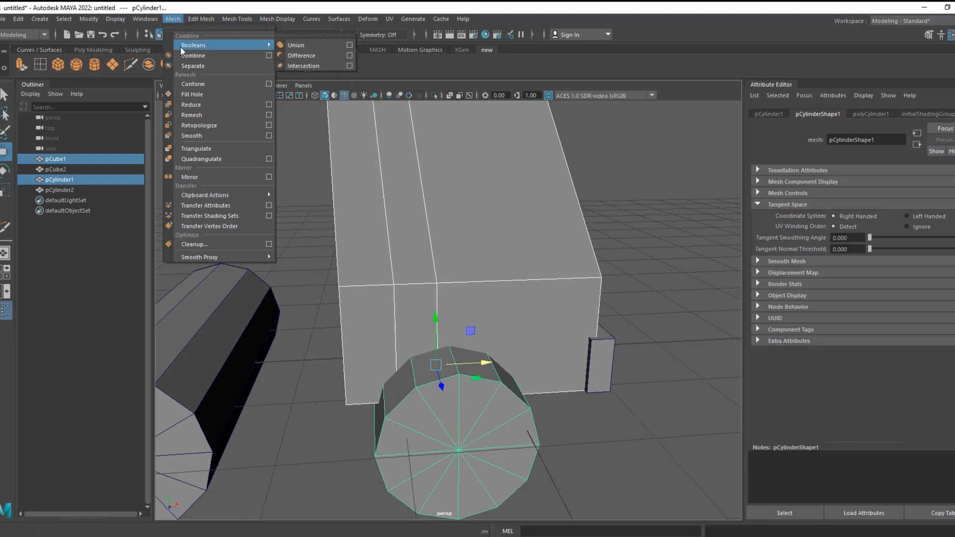
left_click(295, 55)
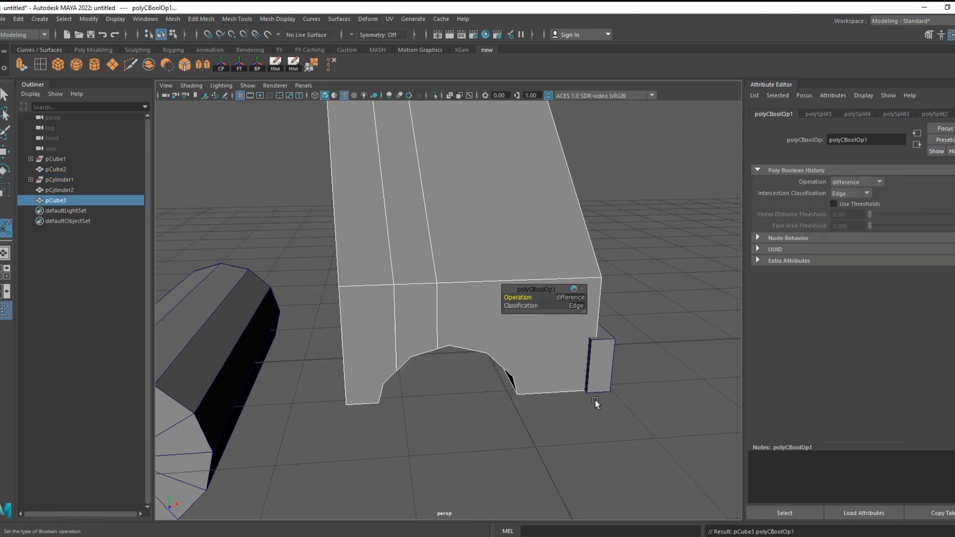
key("w")
right_click_drag(589, 389, 488, 387, "alt")
left_click_drag(488, 386, 497, 384, "alt")
scroll(497, 384, "up", 5)
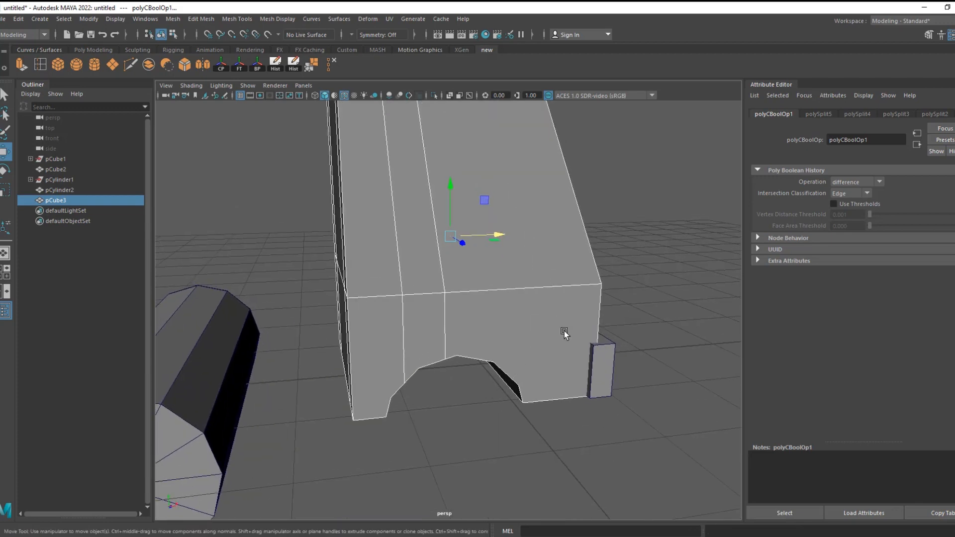
left_click(664, 293)
left_click(550, 340)
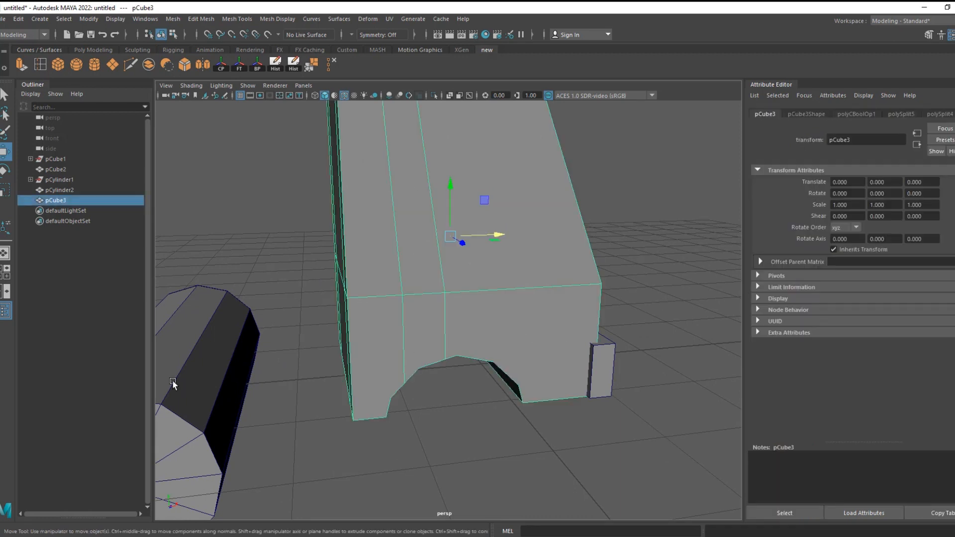
Move the duplicate cylinder into the cab's wheel arch and scale it down to fit the opening.
left_click(210, 377)
left_click_drag(228, 383, 427, 378)
key("r")
left_click_drag(475, 368, 430, 352, "alt")
left_click_drag(443, 380, 422, 376)
left_click_drag(485, 370, 449, 366, "alt")
left_click_drag(475, 344, 439, 367, "alt")
Shift the cylinder outward to the cab's side and flatten its thickness to about 0.162 to form a front wheel.
key("w")
left_click_drag(423, 377, 277, 417)
key("r")
left_click_drag(299, 449, 354, 426)
key("w")
left_click_drag(437, 402, 431, 369, "alt")
Duplicate the front wheel and move the copy into the arch on the opposite side of the cab.
key("ctrl+d")
left_click_drag(350, 366, 472, 374)
mouse_move(503, 366)
left_mouse_down("alt")
mouse_move(458, 393)
mouse_move(476, 380)
mouse_move(488, 390)
mouse_move(475, 378)
mouse_move(504, 381)
left_mouse_up("alt")
scroll(486, 389, "down", 5)
scroll(504, 381, "up", 5)
left_click_drag(507, 338, 465, 347, "alt")
left_click(462, 307)
scroll(458, 318, "up", 4)
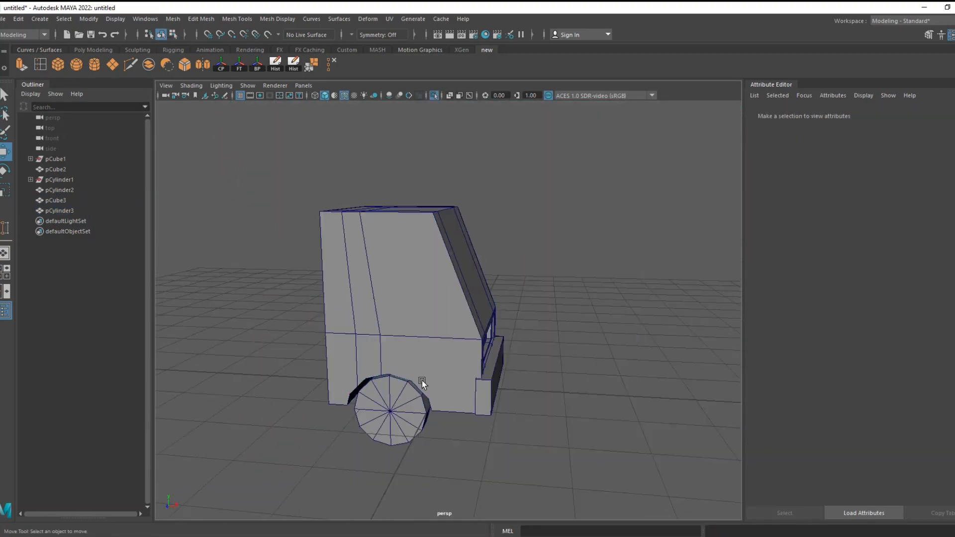
Hide the near-side front wheel to expose the wheel arch.
left_click(401, 411)
key("h")
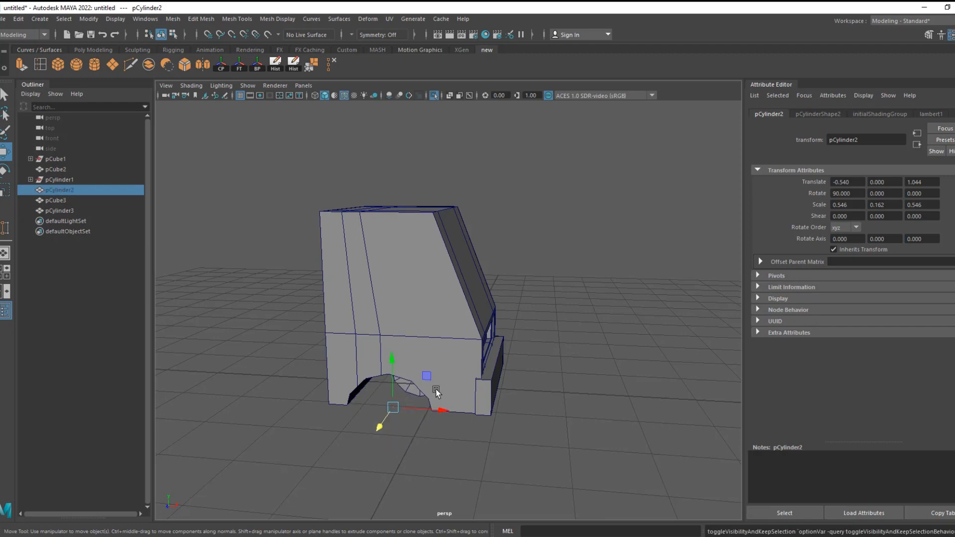
scroll(539, 519, "up", 2)
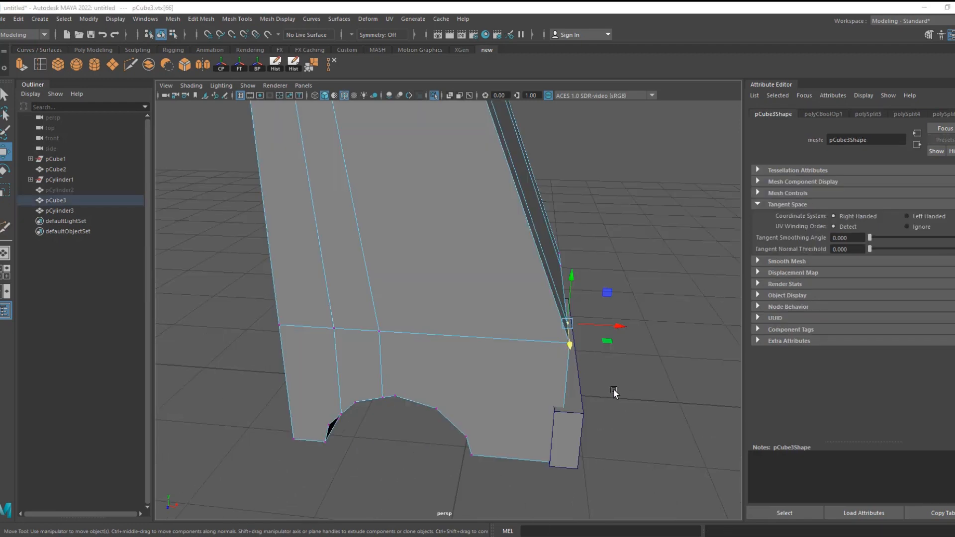
left_click_drag(615, 393, 359, 384, "alt")
left_click(662, 273)
scroll(420, 370, "down", 2)
middle_click_drag(359, 384, 393, 423, "alt")
scroll(393, 423, "down", 5)
Delete the two edge lines that run down the cab's sloped windshield face toward the grille.
right_click_drag(612, 264, 612, 236)
left_click(521, 270)
left_click_drag(522, 269, 440, 366, "alt")
scroll(440, 366, "up", 3)
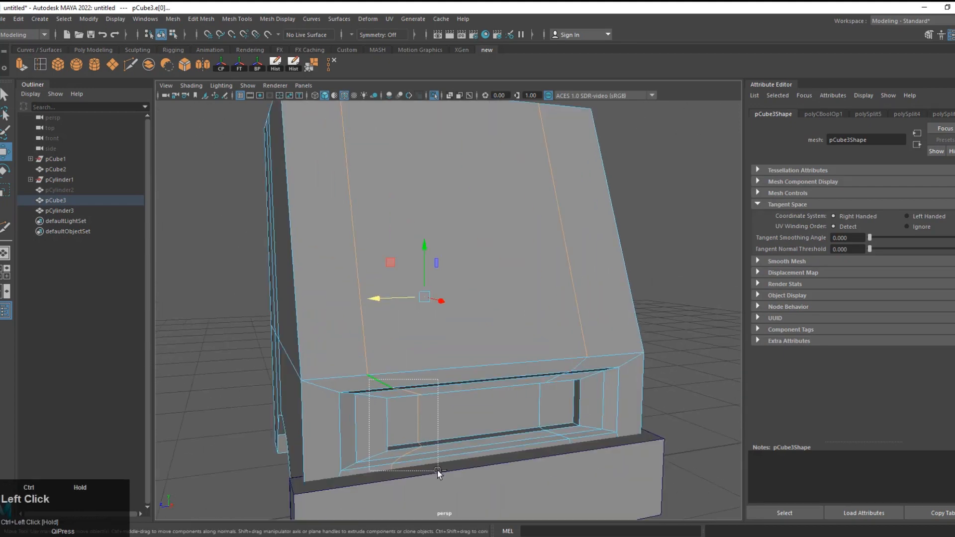
key("BackSpace")
scroll(520, 303, "down", 3)
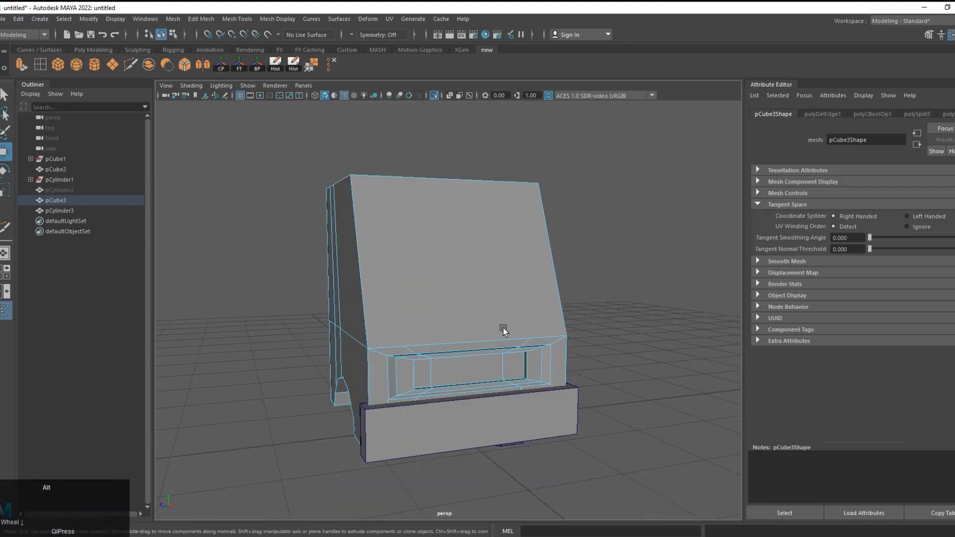
Delete the leftover edges on the cab's rear and underside.
left_click_drag(518, 311, 478, 268, "alt")
left_click(482, 419, "shift")
left_click_drag(482, 419, 386, 375, "alt")
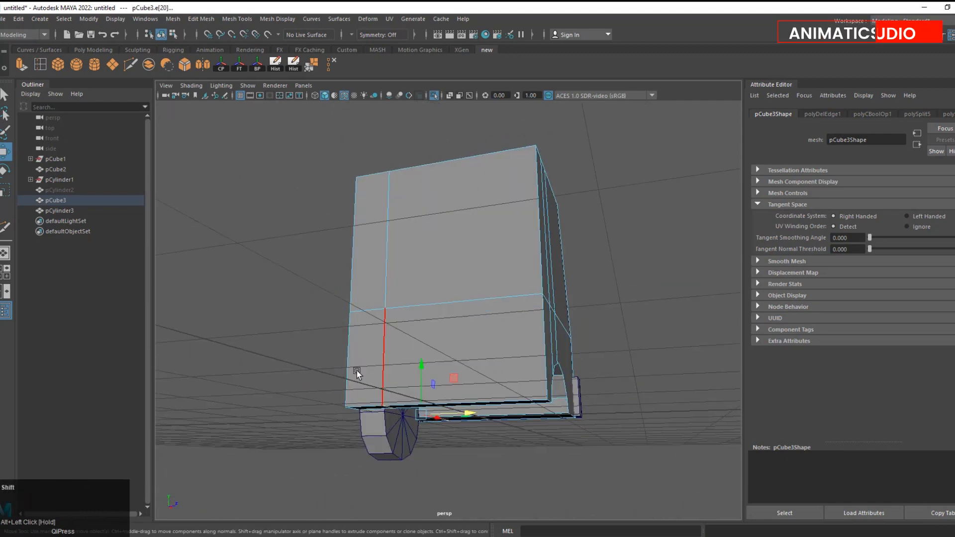
left_click_drag(506, 213, 487, 296, "alt")
key("ctrl+BackSpace")
Merge the stray vertices on both sides of the cab into their neighbouring vertices.
scroll(457, 303, "up", 3)
left_click_drag(436, 323, 451, 299, "alt")
scroll(450, 301, "up", 2)
middle_click_drag(437, 408, 449, 330, "alt")
right_click_drag(449, 329, 416, 311)
left_click(404, 331)
left_click_drag(404, 331, 317, 340, "shift")
left_click_drag(418, 344, 533, 356, "alt+shift")
middle_click_drag(533, 356, 446, 384, "alt+shift")
left_click_drag(445, 384, 372, 356, "alt+shift")
left_click_drag(465, 344, 410, 354, "alt")
middle_click_drag(411, 354, 463, 406, "alt")
Select the sloped windshield face of the cab and extrude it.
right_click_drag(499, 265, 496, 290)
key("w")
left_click(495, 290)
scroll(496, 290, "down", 5)
scroll(496, 289, "up", 3, "shift")
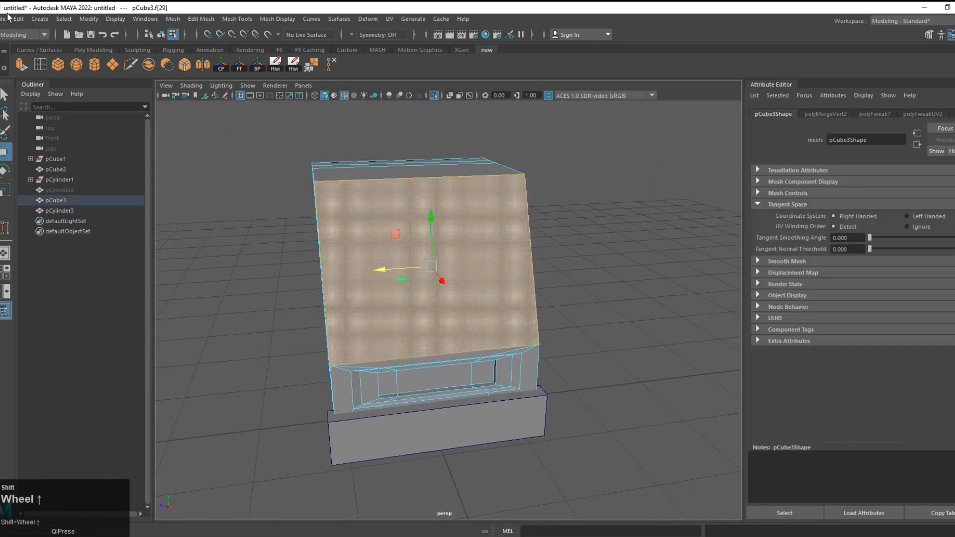
left_click(22, 65)
key("r")
left_click_drag(431, 266, 418, 267)
key("ctrl+z")
Set the windshield extrusion's offset to 0.1 to form a window frame.
scroll(472, 252, "up", 4)
left_click_drag(472, 252, 536, 276, "alt")
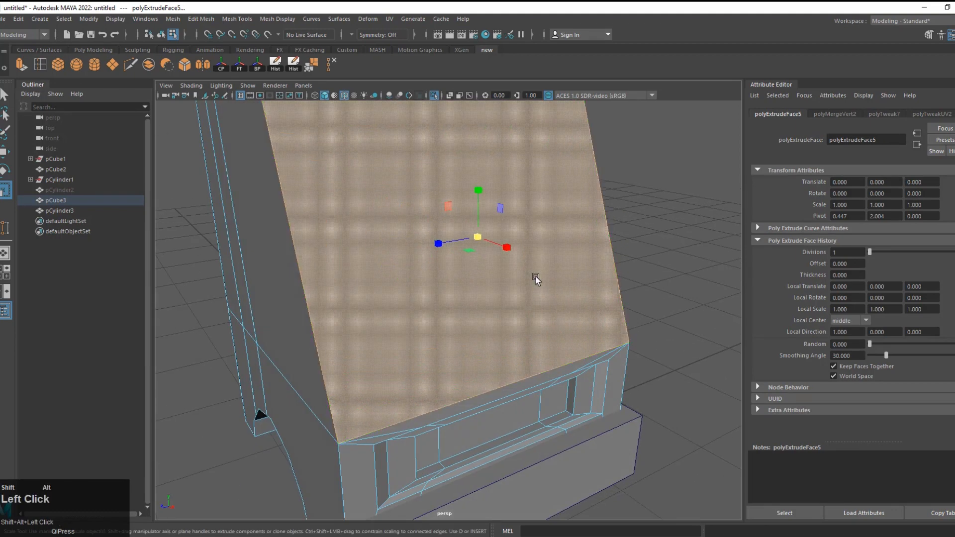
middle_click_drag(535, 277, 413, 297, "alt")
key("t")
scroll(480, 302, "down", 3)
left_click_drag(528, 297, 520, 313)
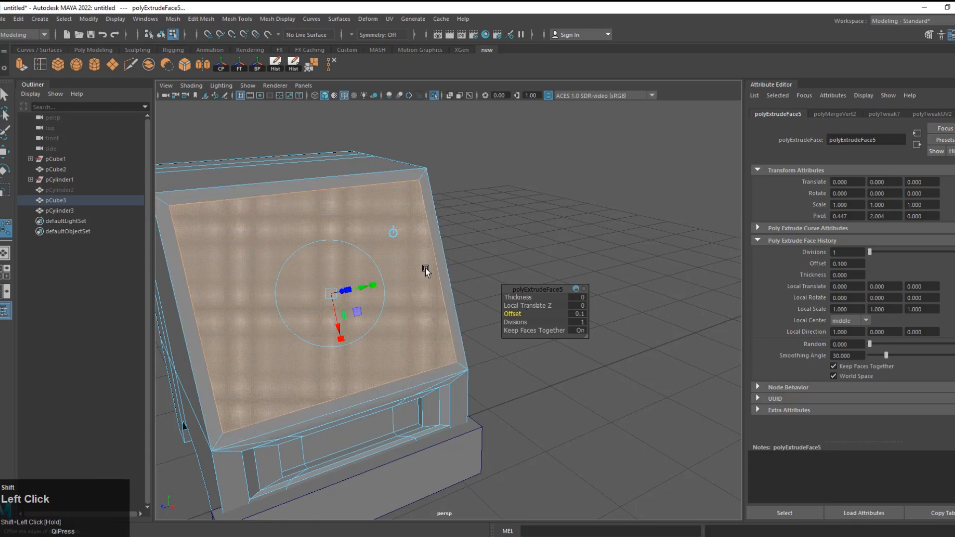
Extrude the inset windshield face again and push it inward to recess the glass.
key("w")
left_click_drag(397, 333, 445, 349, "alt")
scroll(418, 350, "down", 5)
scroll(398, 366, "up", 2)
Select the cab in object mode and set symmetry to Object Z.
right_click_drag(382, 373, 354, 374)
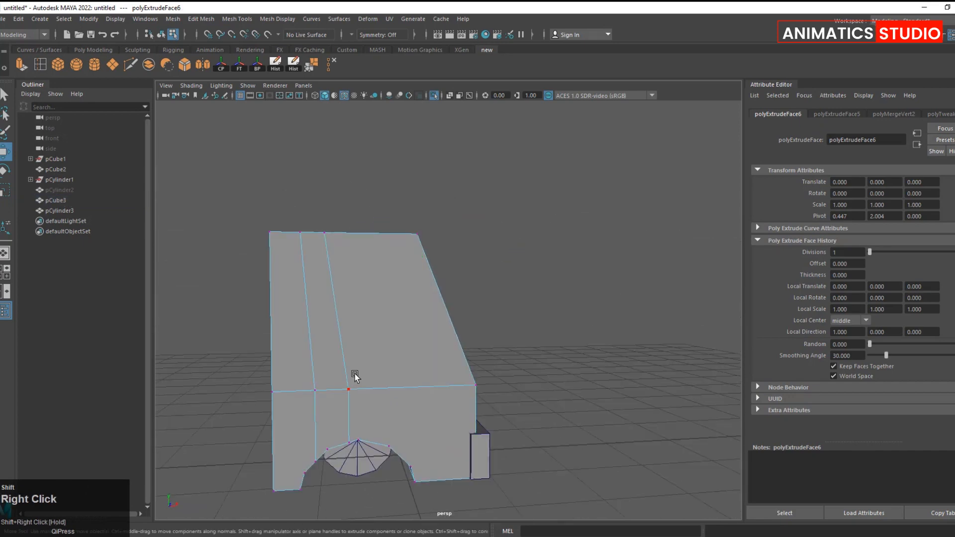
left_click_drag(335, 377, 481, 377, "alt+shift")
left_click_drag(320, 379, 255, 384, "alt+shift")
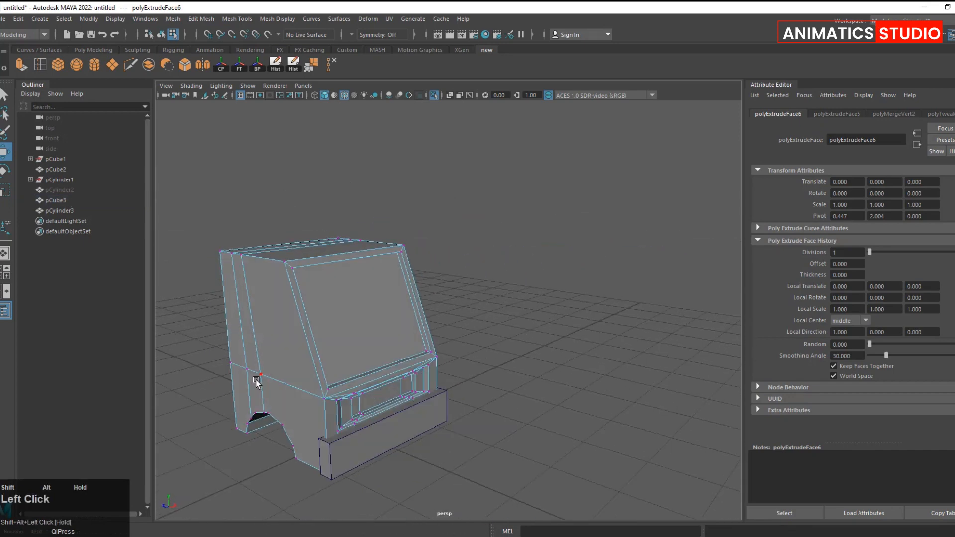
right_click_drag(384, 281, 436, 243)
left_click(369, 295)
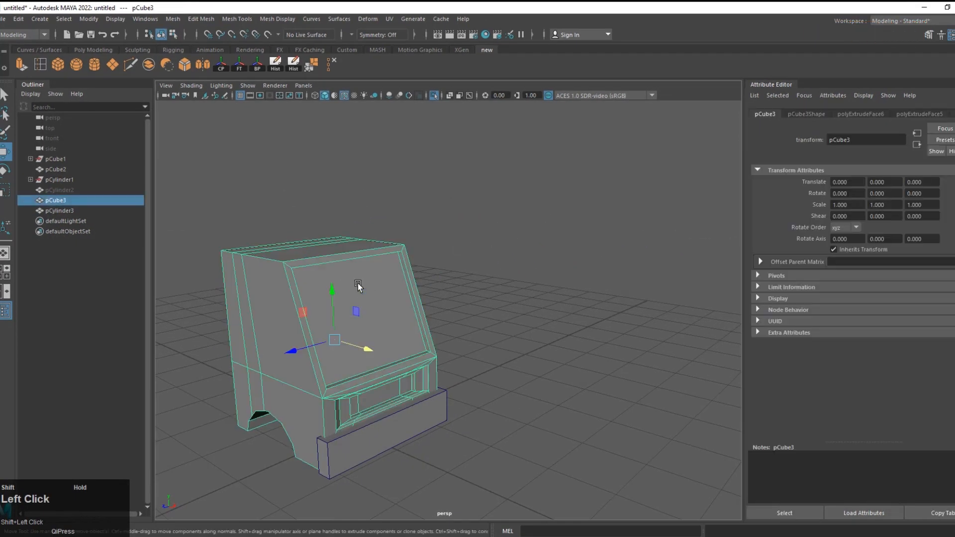
left_click(374, 35)
left_click(389, 71)
left_click_drag(404, 330, 469, 314, "alt")
right_click_drag(506, 265, 506, 294, "shift")
left_click(283, 331)
Select the two rear vertices on the cab side's horizontal edge line and raise them above the wheel arch.
left_click_drag(383, 316, 474, 336, "alt")
middle_click_drag(475, 338, 481, 263, "alt")
right_click_drag(482, 264, 507, 261, "alt")
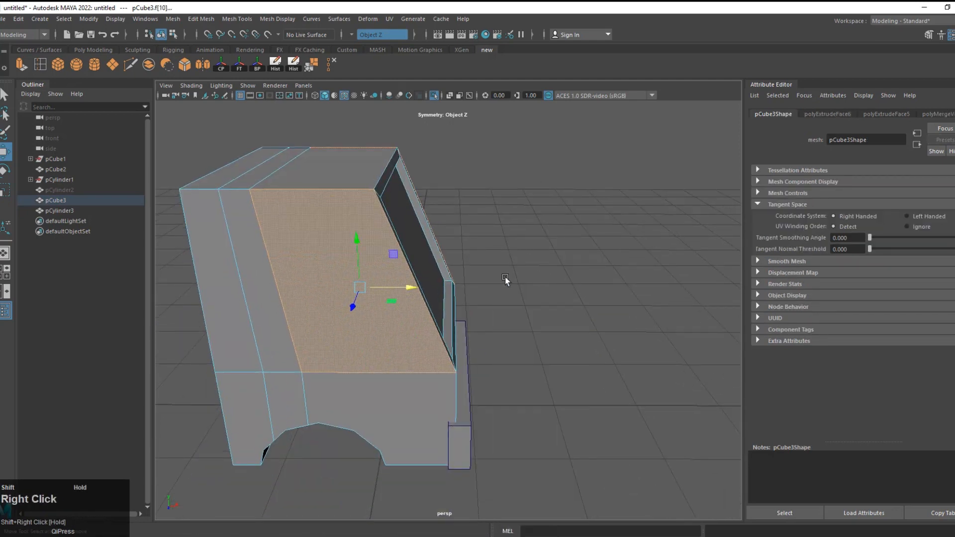
middle_click_drag(259, 413, 387, 363, "alt")
scroll(387, 362, "down", 2, "alt")
scroll(387, 357, "up", 5, "alt")
left_click(391, 319)
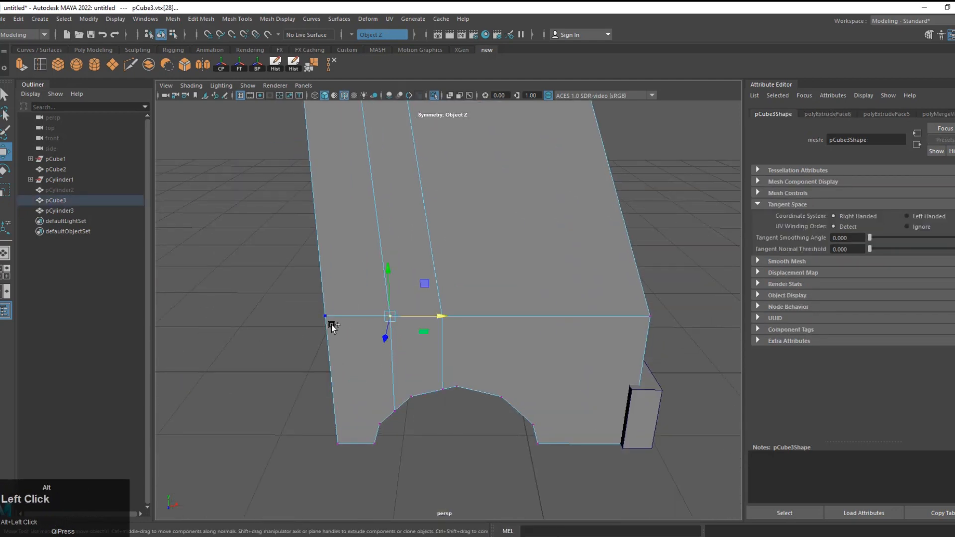
left_click_drag(356, 212, 354, 232)
scroll(497, 322, "down", 5, "alt")
Select the three upper side faces of the cab and extrude them with an offset of 0.1.
left_click_drag(498, 323, 455, 324, "alt")
middle_click_drag(455, 324, 474, 348, "alt")
left_click_drag(474, 348, 480, 334, "alt")
right_click_drag(678, 253, 677, 281)
left_click(405, 298)
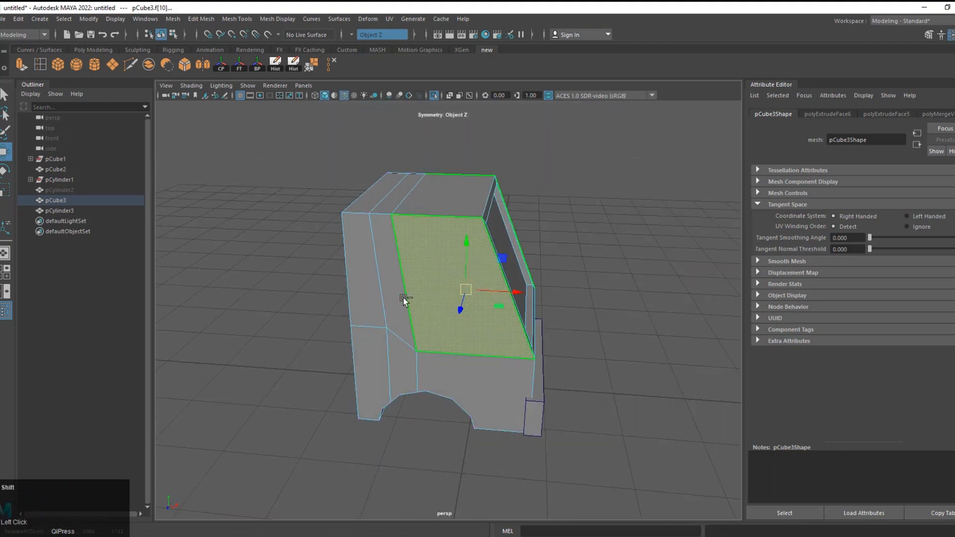
left_click(378, 298, "shift")
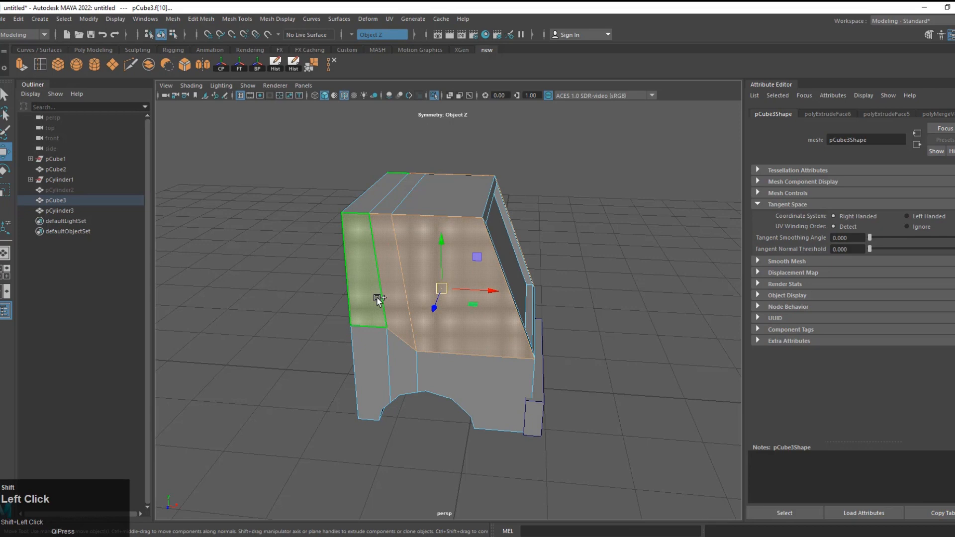
left_click(19, 66)
mouse_move(518, 314)
left_mouse_down()
mouse_move(539, 316)
mouse_move(527, 317)
left_mouse_up()
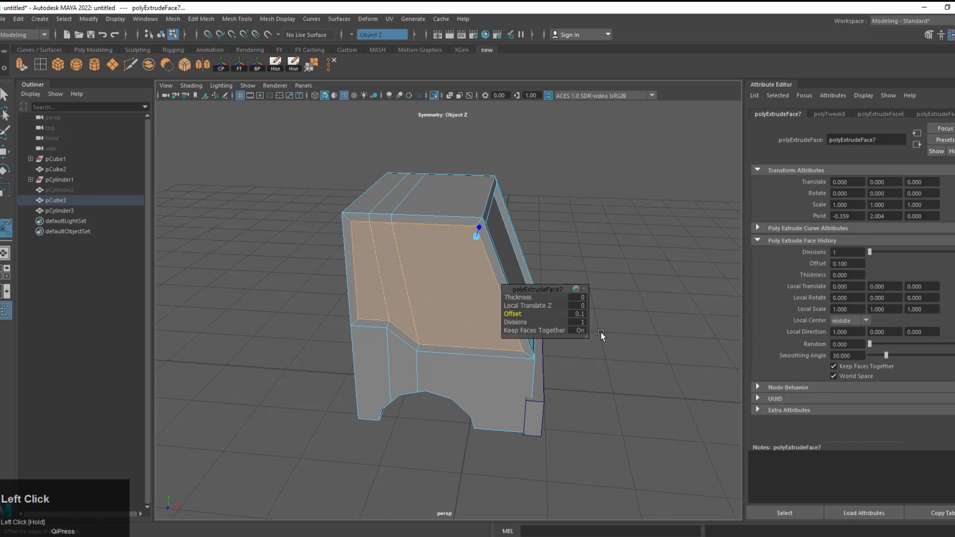
Extrude the inset side window faces again, push them inward, and return to object mode.
key("w")
left_click_drag(411, 296, 369, 318, "alt")
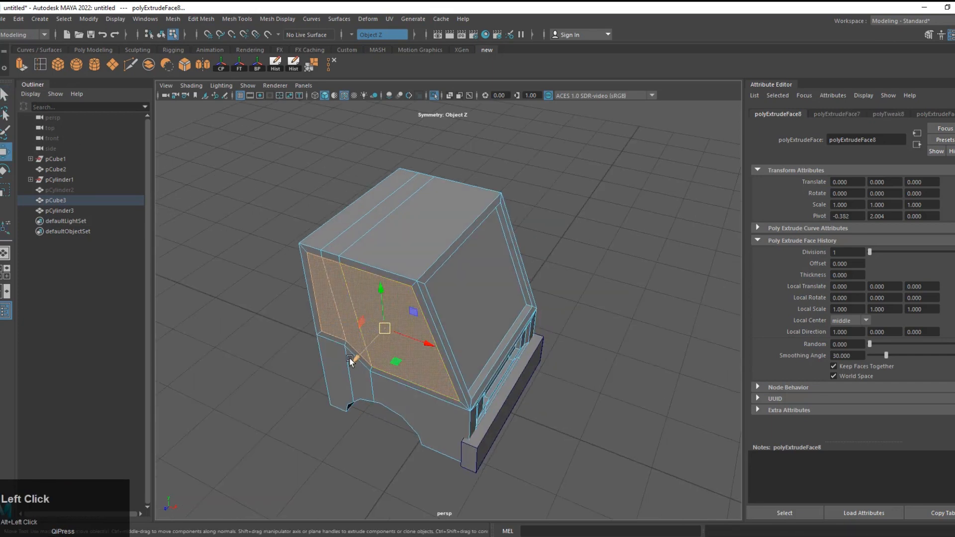
left_click_drag(370, 348, 484, 275, "alt")
right_click_drag(607, 204, 649, 184)
Inspect the cab with the wireframe overlay turned off and restore the overlay.
left_click_drag(443, 315, 332, 126, "alt")
left_click(345, 95)
mouse_move(497, 277)
left_mouse_down("alt")
mouse_move(497, 286)
mouse_move(493, 279)
left_mouse_up("alt")
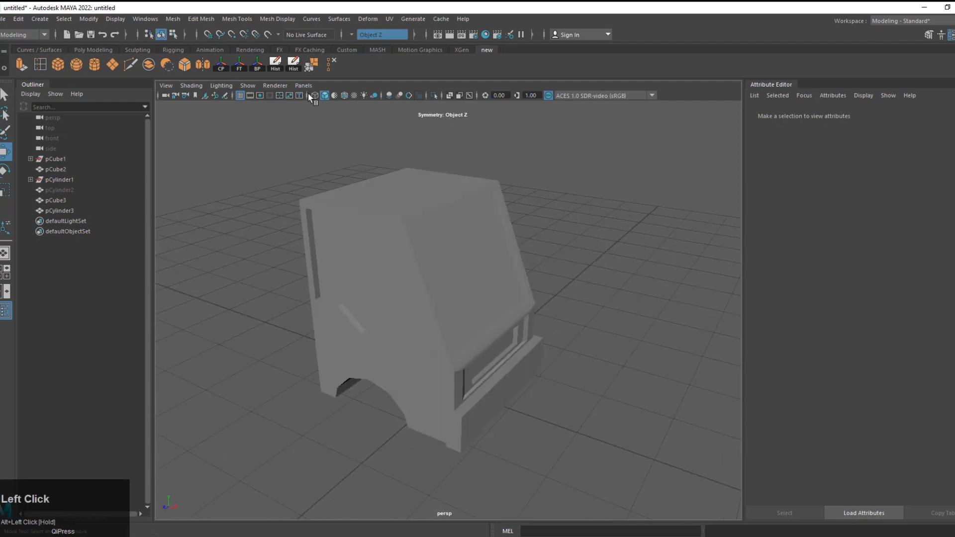
left_click(344, 95)
left_click_drag(343, 130, 159, 199, "alt")
Show all hidden objects to bring back the near-side front wheel.
left_click(67, 190)
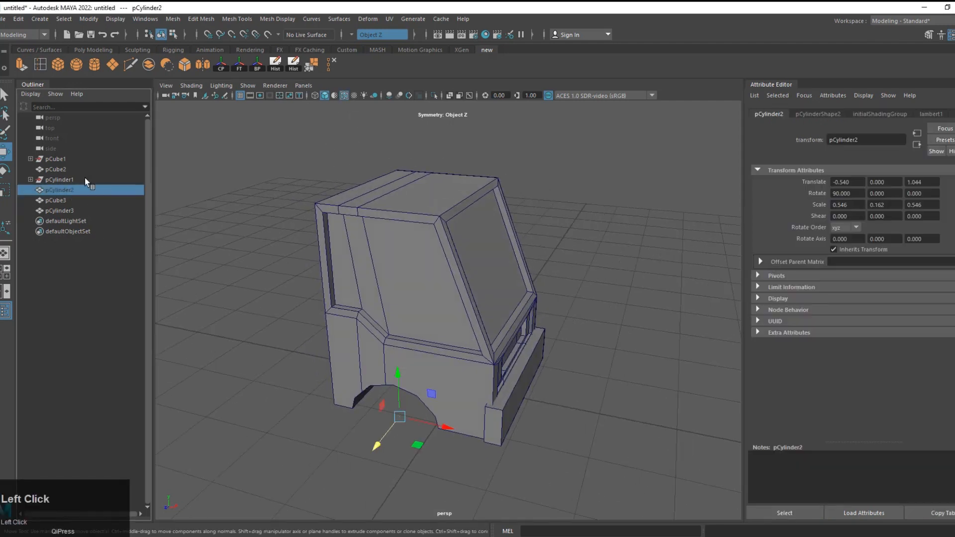
left_click(41, 20)
mouse_move(148, 84)
left_click(333, 125)
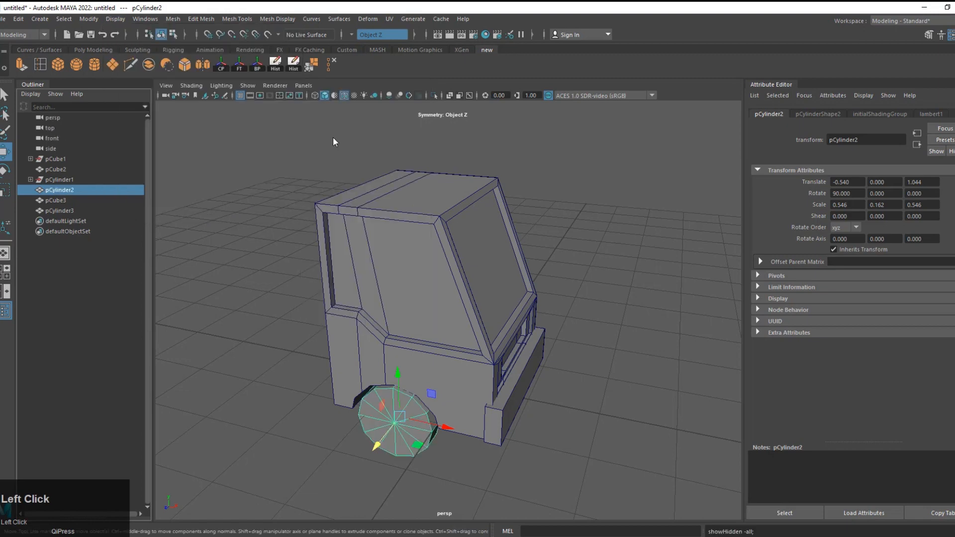
Select all the outer cap faces of the near-side front wheel and extrude them.
scroll(419, 486, "up", 5)
middle_click_drag(420, 485, 432, 358, "alt")
left_click_drag(433, 357, 497, 359, "alt")
middle_click_drag(497, 359, 454, 364, "alt")
right_click_drag(579, 343, 529, 340)
left_click(425, 327)
scroll(467, 399, "up", 5)
key("ctrl+F11")
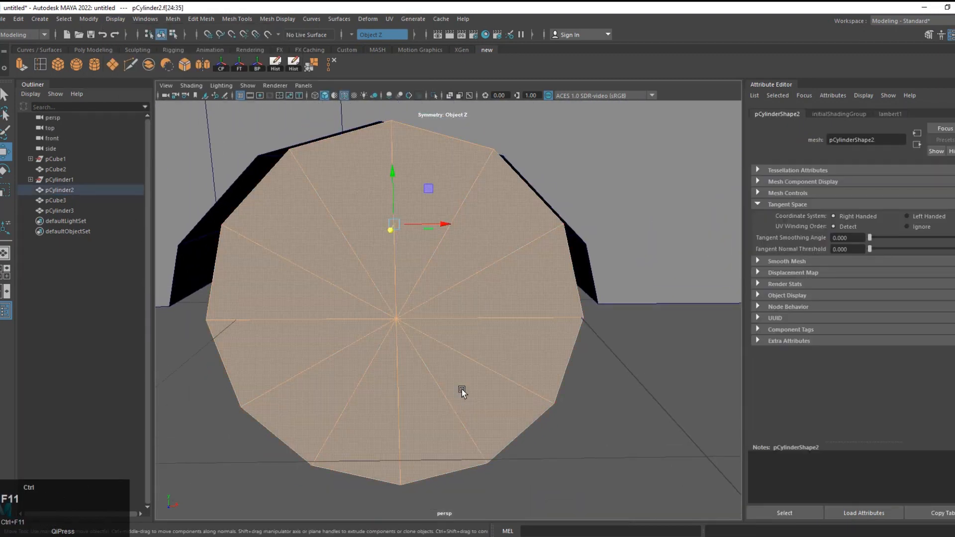
left_click(368, 291)
key("ctrl+e")
key("r")
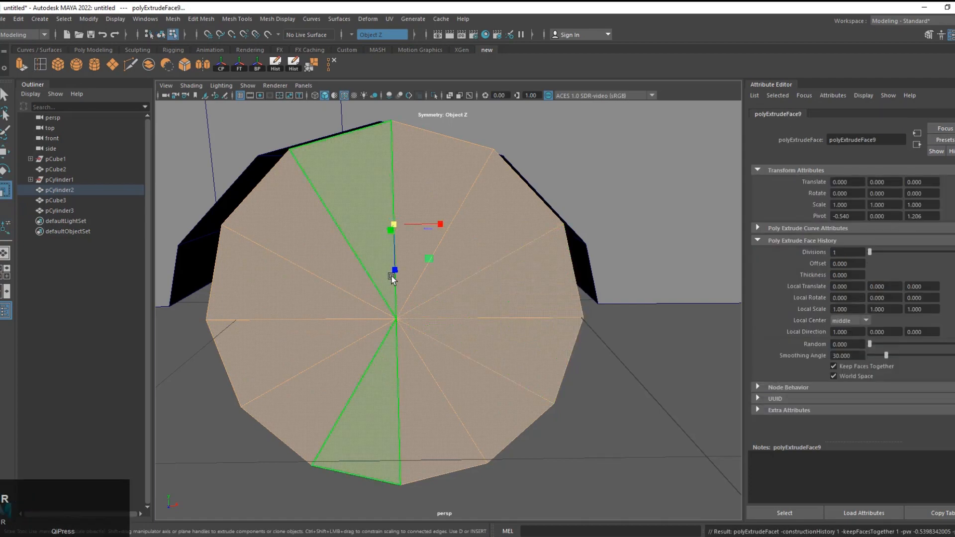
left_click_drag(425, 294, 385, 290, "alt")
left_click_drag(300, 271, 251, 285)
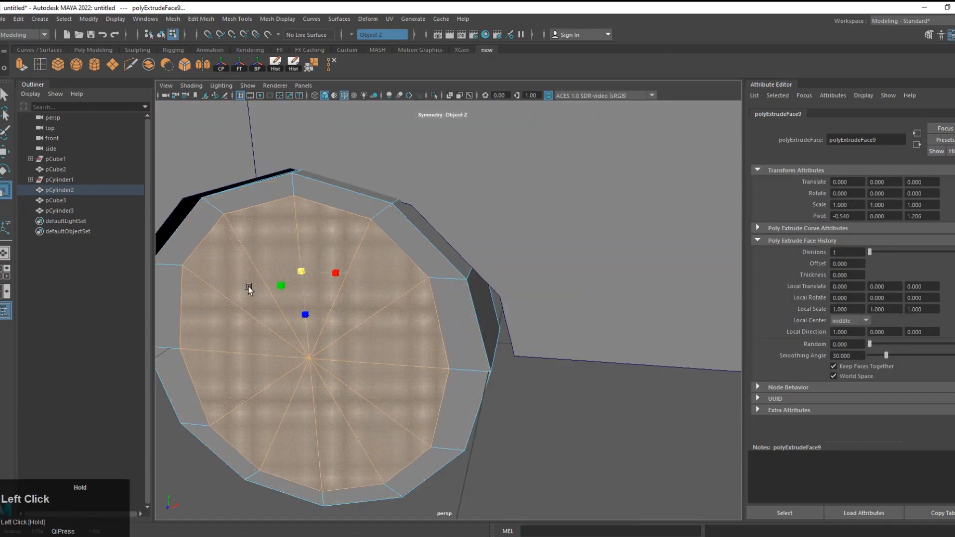
scroll(342, 321, "down", 5)
left_click_drag(342, 322, 593, 357, "alt")
key("ctrl+z")
Set the wheel cap extrusion's offset to 0.1, and extrude the inner faces again inward to recess the rim.
key("t")
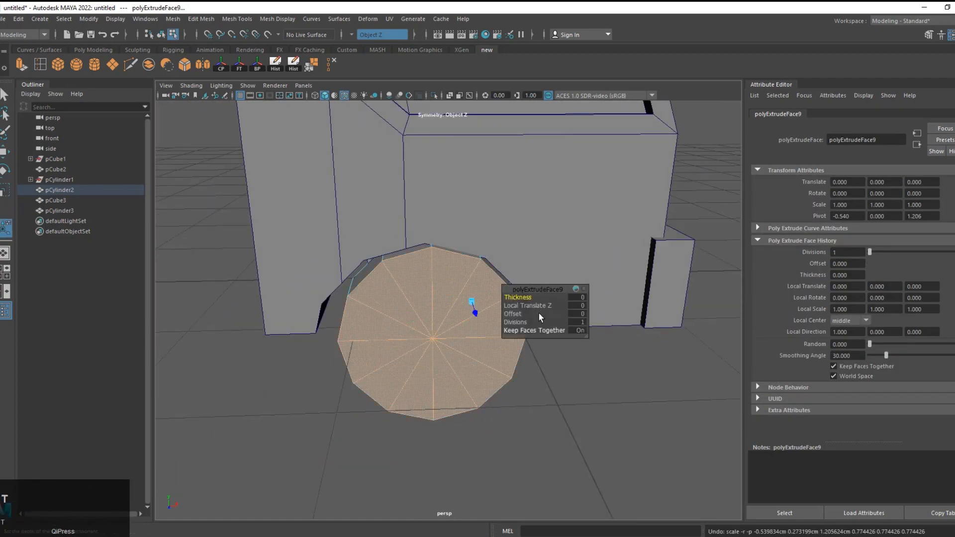
left_click_drag(520, 315, 520, 315)
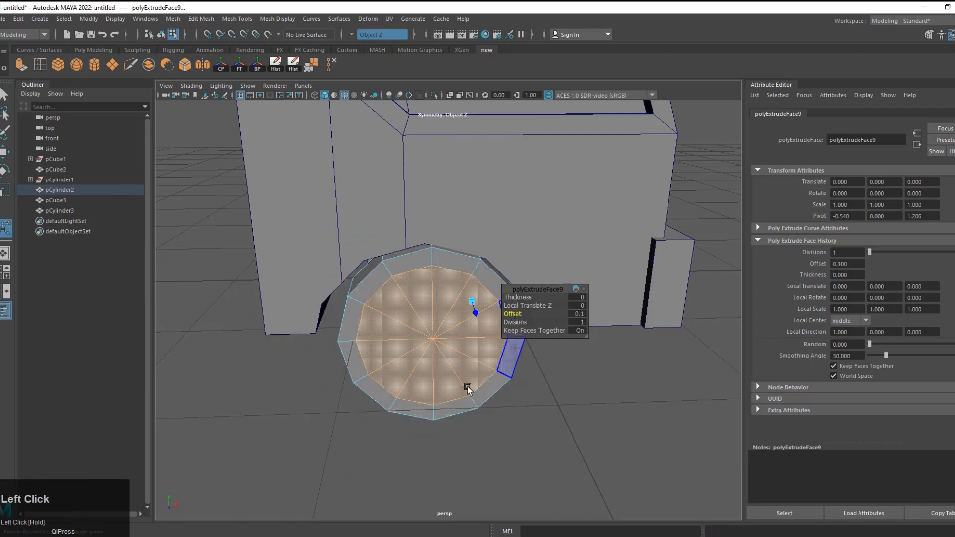
scroll(468, 388, "down", 4)
left_click_drag(468, 388, 430, 387, "alt")
middle_click_drag(431, 387, 378, 447, "alt")
key("w")
left_click_drag(327, 325, 340, 317)
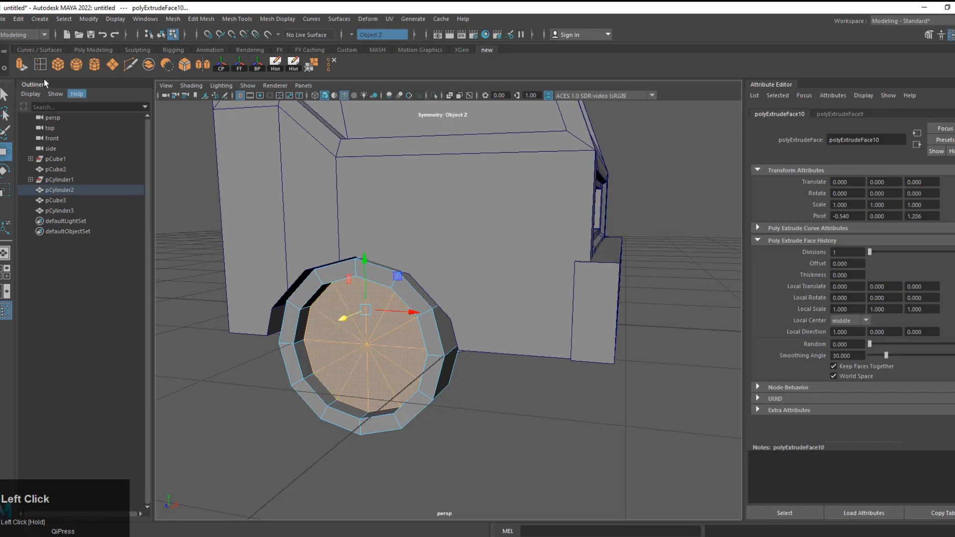
Extrude the recessed wheel faces with an offset down to a small center circle, and extrude that circle outward as a hub.
left_click(21, 65)
left_click_drag(515, 314, 520, 315)
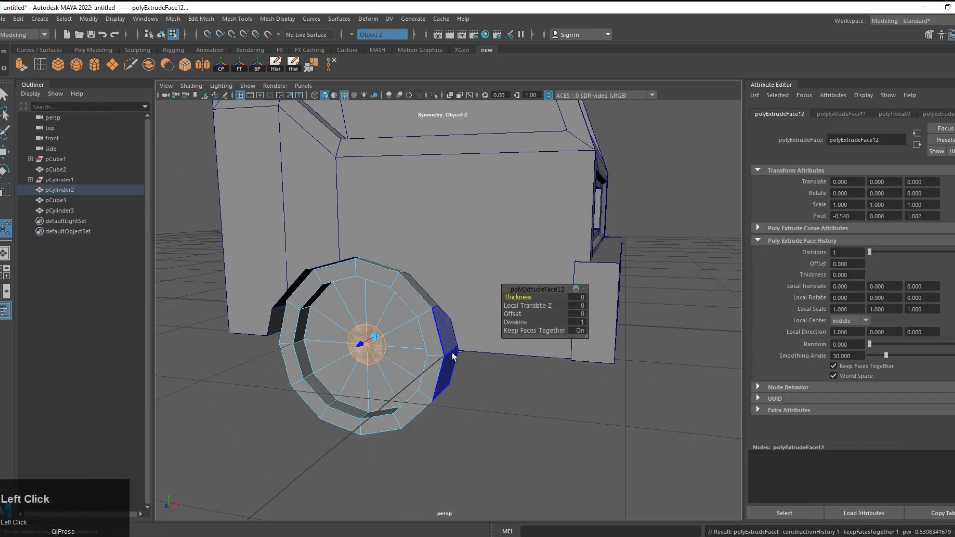
key("w")
left_click_drag(337, 346, 331, 349)
key("f")
middle_click_drag(427, 318, 557, 343, "alt")
scroll(557, 343, "down", 6)
left_click_drag(553, 344, 353, 370, "alt")
scroll(399, 385, "up", 2)
right_click_drag(199, 356, 250, 250)
left_click(259, 259)
Delete the plain front wheel on the opposite side of the cab.
scroll(414, 330, "down", 5)
left_click_drag(522, 333, 416, 305, "alt")
left_click(494, 310)
key("Delete")
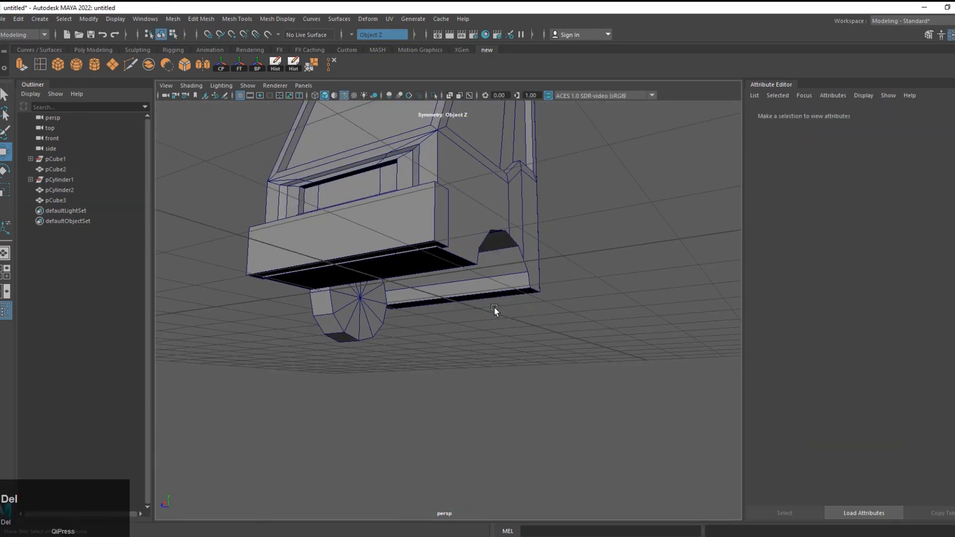
Duplicate the detailed front wheel to the cab's opposite side and rotate it about Y so its rim faces outward.
left_click(431, 96)
key("ctrl+z")
left_click_drag(348, 278, 489, 332, "alt")
key("e")
left_click(277, 134)
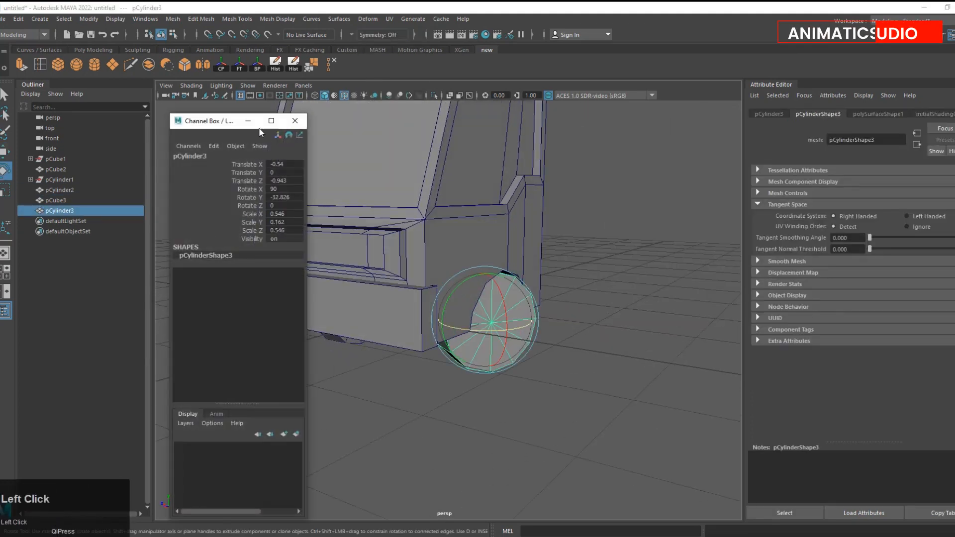
left_click_drag(207, 122, 774, 101)
left_click_drag(873, 177, 860, 173)
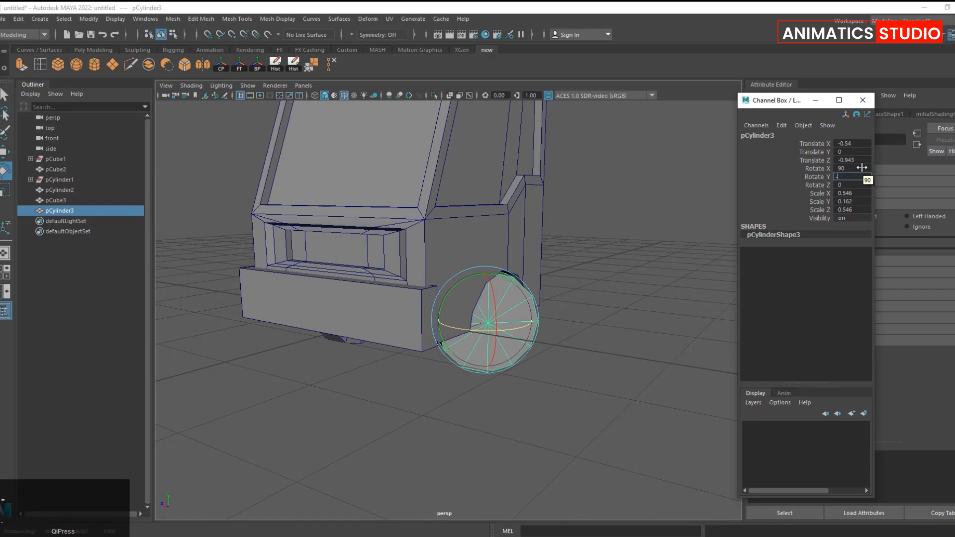
key("Return")
left_click(863, 100)
left_click(791, 85)
left_click(753, 270)
Reposition the duplicated wheel sideways so it sits properly in the opposite wheel arch.
left_click_drag(753, 270, 433, 336, "alt")
left_click(632, 332)
left_click_drag(631, 333, 583, 364, "alt")
key("w")
left_click_drag(564, 346, 576, 350)
left_click_drag(379, 324, 488, 336, "alt")
scroll(491, 342, "down", 4)
middle_click_drag(636, 314, 589, 363, "alt")
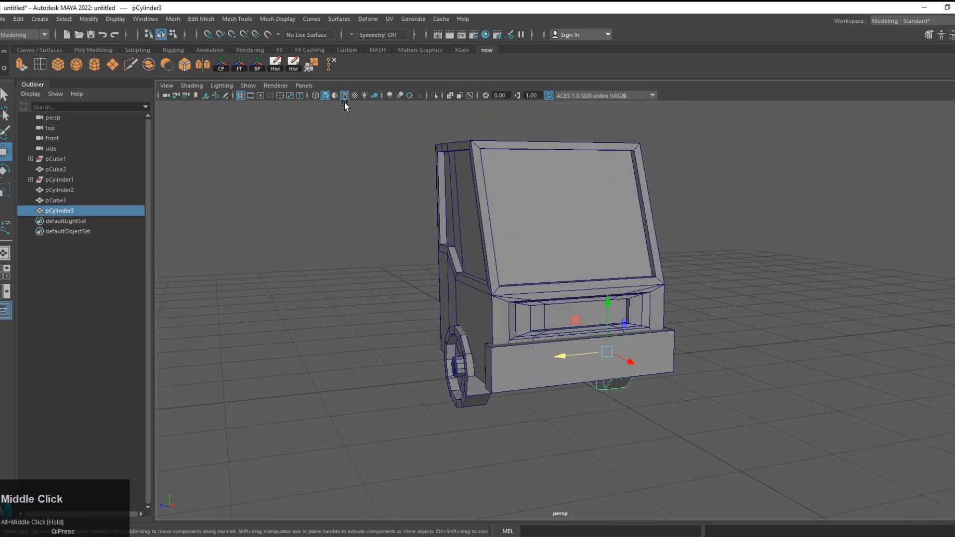
Select the rim edges of the near-side front wheel and bevel them.
left_click_drag(354, 393, 520, 407, "alt")
scroll(467, 404, "up", 3)
right_click(593, 327)
scroll(593, 326, "up", 4)
left_click(505, 354)
right_click_drag(565, 393, 567, 236)
left_click(576, 432)
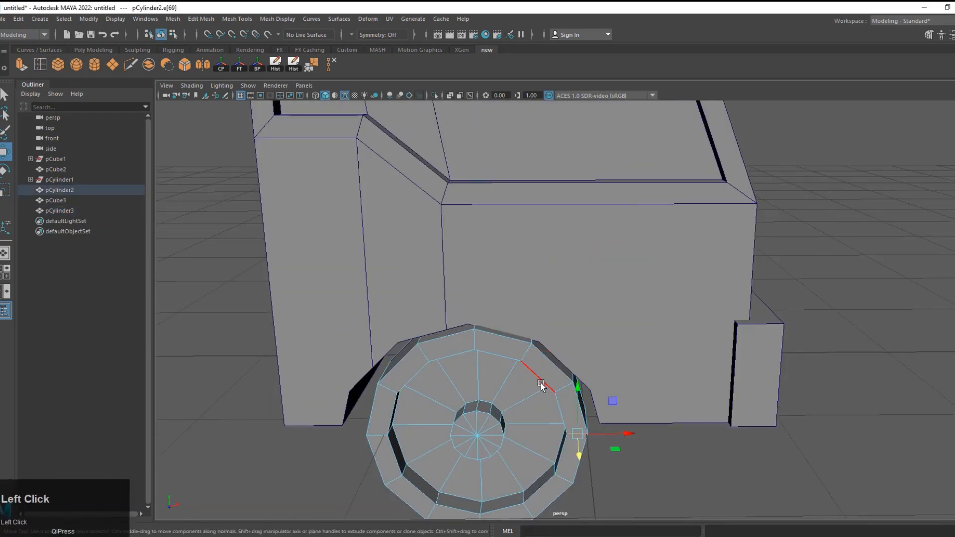
left_click(185, 64)
scroll(614, 391, "down", 4)
Select the rim edge loop of the front wheel on the cab's opposite side and bevel it.
left_click_drag(613, 391, 563, 395, "alt")
right_click_drag(519, 345, 567, 259)
left_click(616, 378)
left_click_drag(616, 375, 520, 377, "alt")
right_click_drag(580, 341, 579, 251)
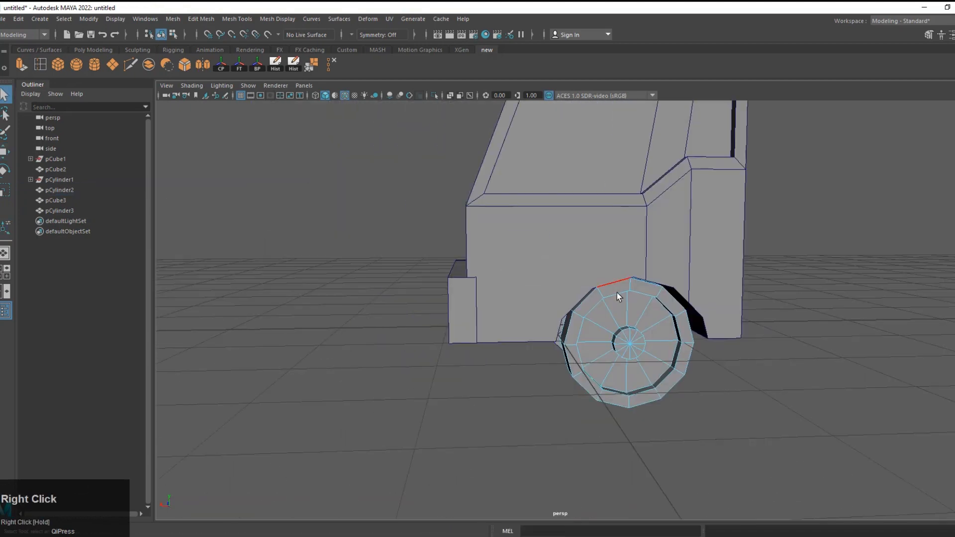
double_click(617, 291)
left_click(184, 64)
right_click_drag(368, 281, 418, 238)
left_click(506, 348)
key("w")
Try to weld the extra vertex above the cab's side window into the window frame's front upper corner.
left_click_drag(506, 348, 661, 370, "alt")
scroll(461, 355, "down", 1)
left_click_drag(462, 356, 485, 381, "alt")
left_click(464, 350)
right_click_drag(778, 181, 778, 150)
left_click(468, 242)
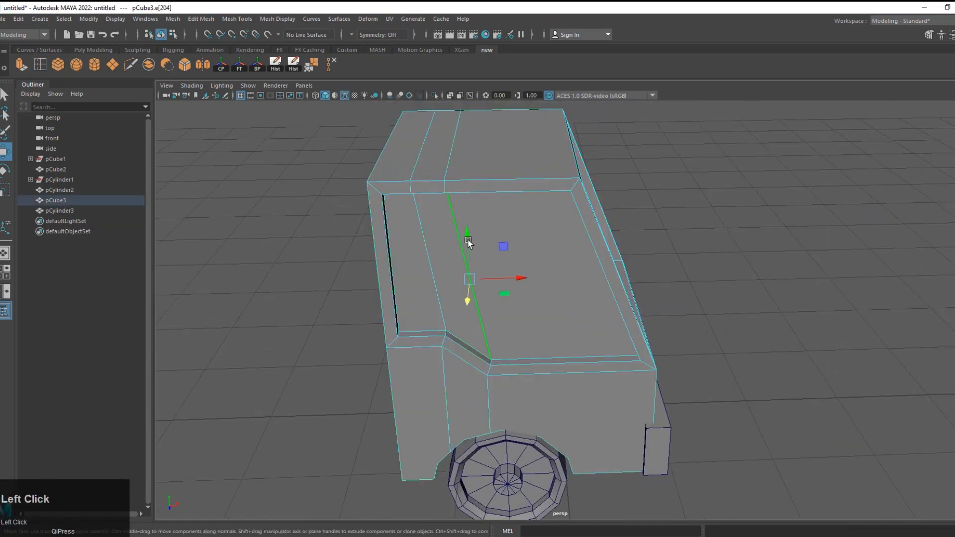
right_click_drag(468, 241, 513, 241, "shift")
left_click_drag(513, 241, 572, 185)
key("ctrl+z")
left_click_drag(445, 194, 577, 182)
left_click_drag(611, 231, 587, 241)
key("space")
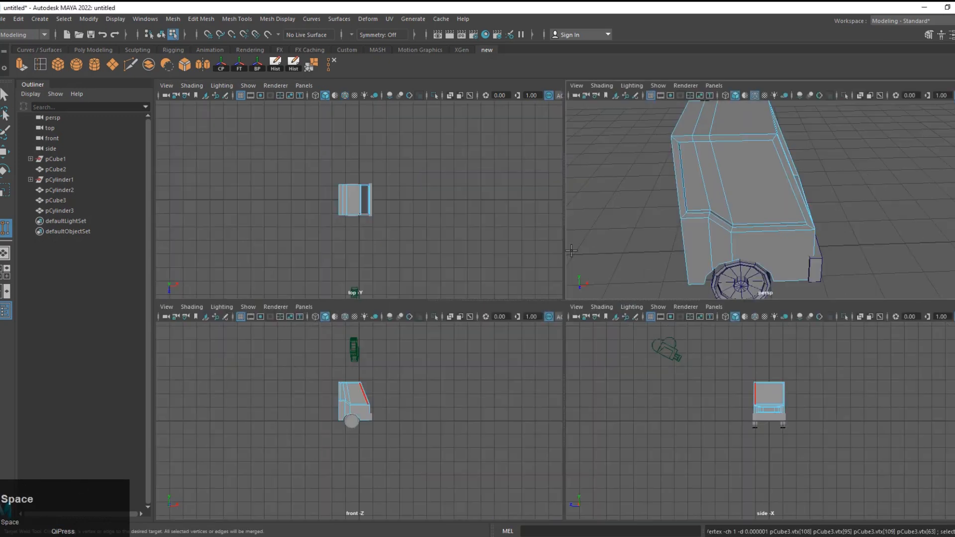
key("space")
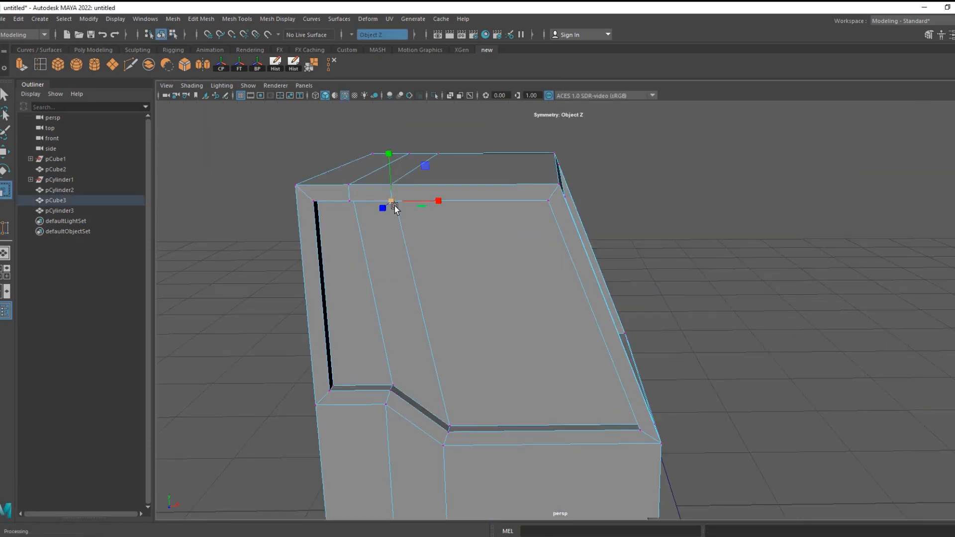
With Object Z symmetry on, target-weld the extra vertices above the side windows into the window frames' front upper corners.
right_click_drag(395, 208, 387, 200, "shift")
left_click_drag(393, 231, 413, 315, "alt")
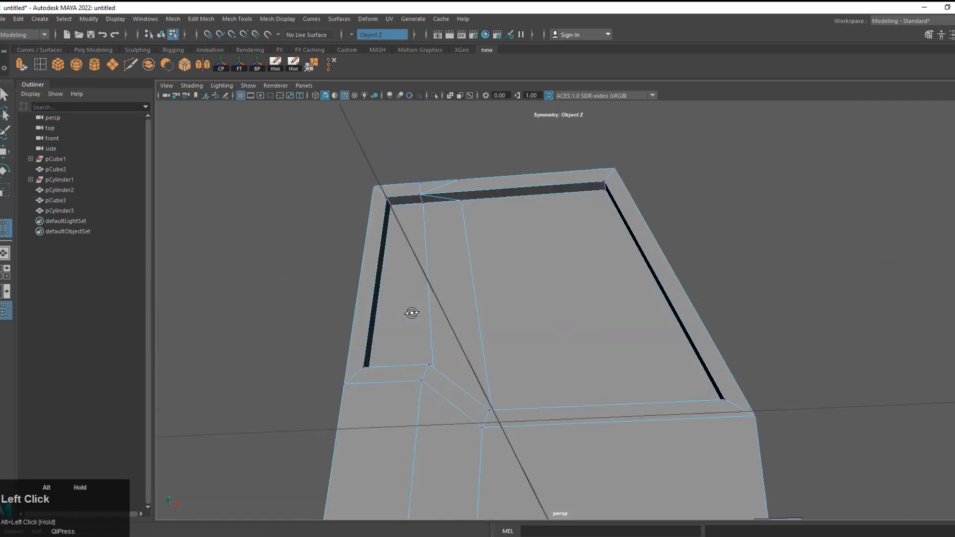
middle_click_drag(414, 315, 497, 217, "alt")
left_click_drag(498, 295, 518, 379, "alt")
middle_click_drag(518, 380, 351, 290, "alt")
left_click_drag(466, 347, 398, 398)
middle_click_drag(398, 398, 367, 430, "alt")
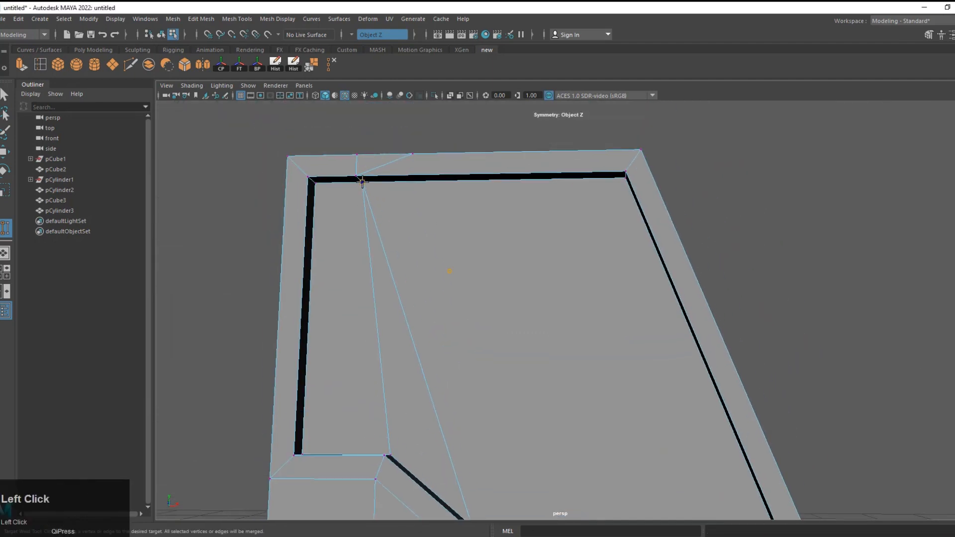
left_click_drag(635, 176, 631, 181)
Delete the extra edges running across the cab's roof.
scroll(740, 241, "down", 4)
left_click_drag(739, 241, 533, 288, "alt")
right_click_drag(531, 266, 577, 251)
right_click_drag(476, 247, 476, 219)
left_click(485, 253)
key("w")
key("Delete")
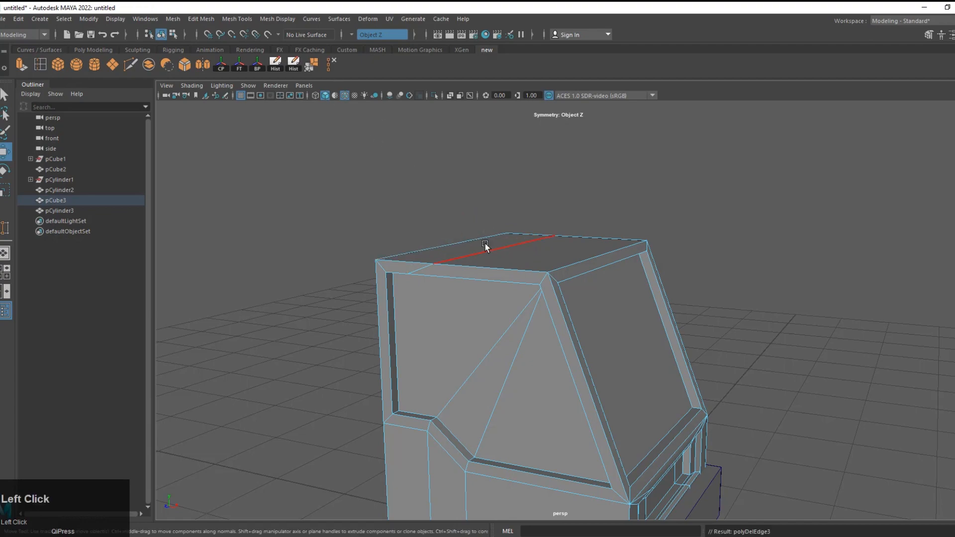
scroll(628, 275, "down", 5)
mouse_move(627, 277)
left_mouse_down("alt")
mouse_move(471, 274)
mouse_move(646, 277)
left_mouse_up("alt")
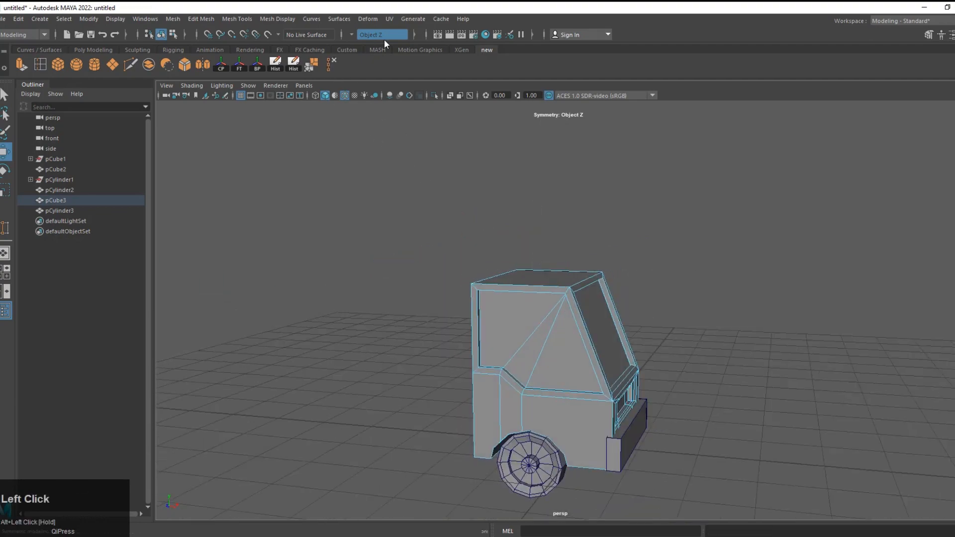
Isolate the cab and target-weld stray vertices around the recessed front grille.
right_click_drag(555, 339, 572, 321)
left_click(435, 95)
left_click_drag(661, 458, 587, 428, "alt")
middle_click_drag(587, 428, 572, 393, "alt")
left_click_drag(572, 398, 547, 433, "alt")
left_click(328, 65)
left_click_drag(443, 501, 371, 503)
left_click_drag(475, 384, 415, 386)
left_click_drag(614, 386, 637, 408, "alt")
scroll(637, 407, "up", 4)
middle_click_drag(637, 408, 628, 318, "alt")
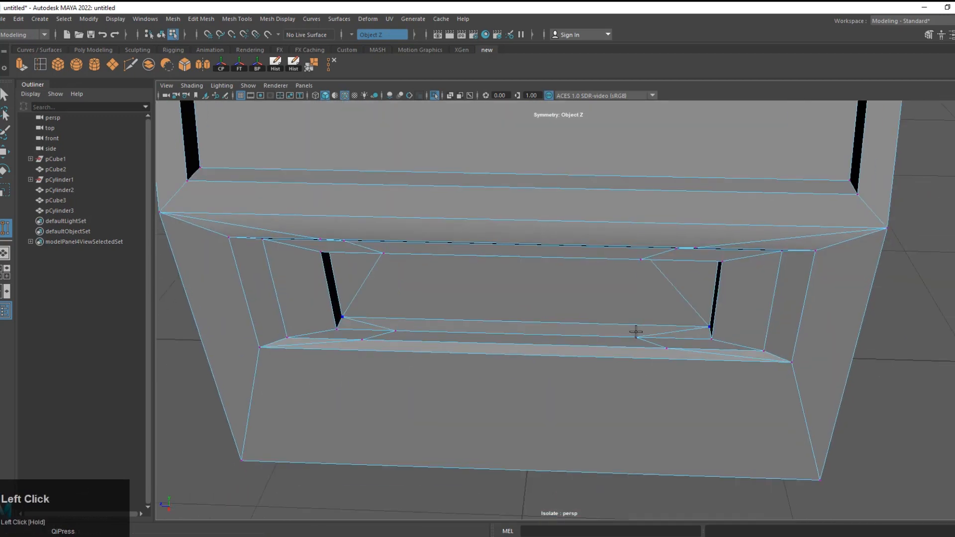
Weld the remaining extra vertices along the grille recess's lower and upper edges into its corners.
left_click_drag(425, 344, 433, 322, "alt")
scroll(432, 321, "up", 5)
middle_click_drag(433, 322, 546, 390, "alt")
left_click_drag(469, 352, 352, 347)
middle_click_drag(736, 361, 509, 371, "alt")
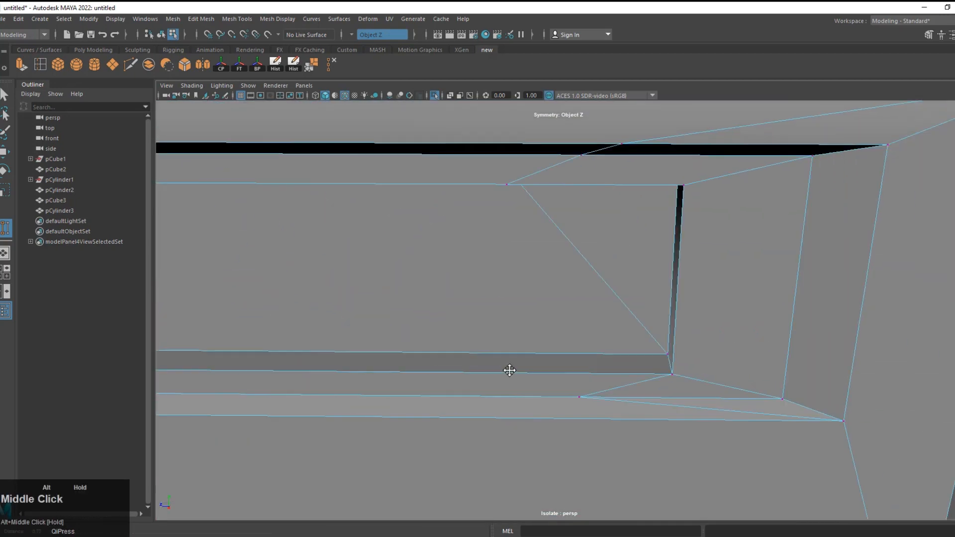
left_click_drag(509, 370, 558, 367, "alt")
scroll(595, 373, "up", 3)
middle_click_drag(595, 373, 565, 266, "alt")
left_click_drag(566, 266, 792, 204, "alt")
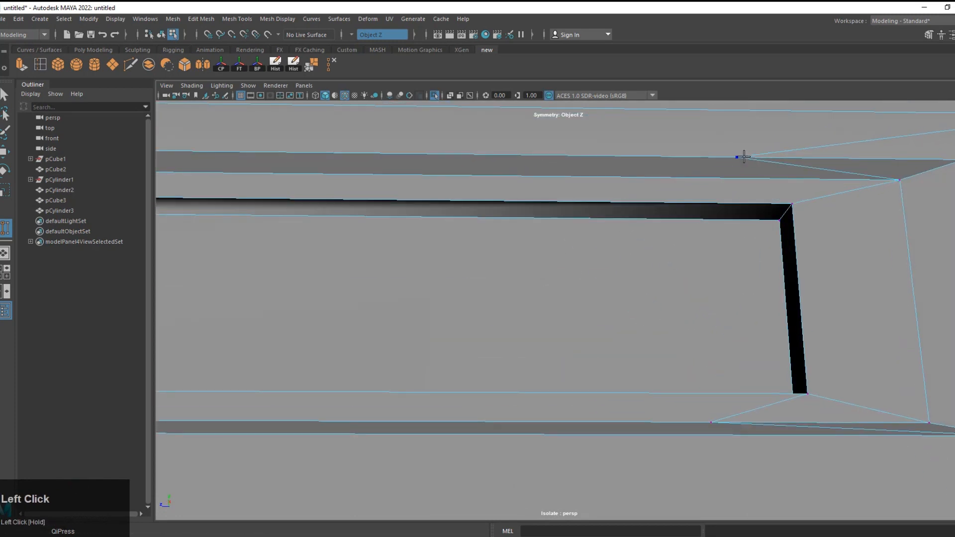
left_click_drag(744, 156, 896, 179)
scroll(654, 255, "down", 5)
left_click_drag(538, 302, 602, 348, "alt")
scroll(612, 378, "up", 5)
middle_click_drag(647, 437, 565, 342, "alt")
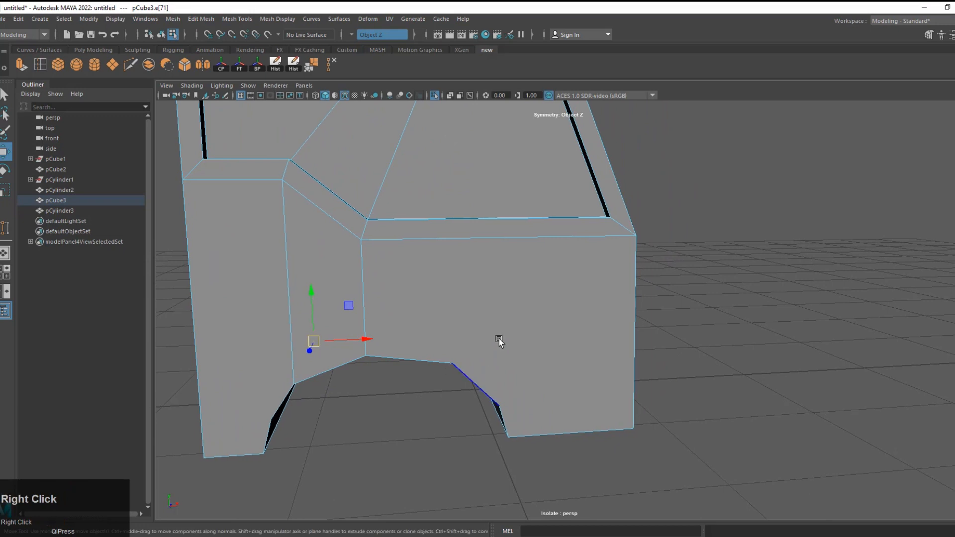
right_click_drag(499, 339, 463, 348)
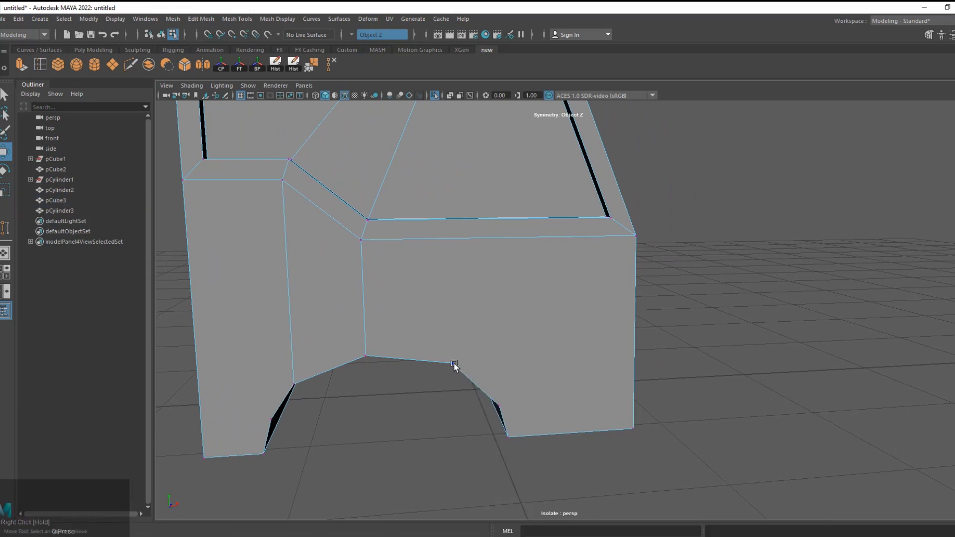
left_click(454, 364)
right_click(483, 347, "shift")
right_click_drag(473, 408, 473, 407, "shift")
left_click(453, 365)
left_click(454, 364)
right_click_drag(469, 265, 470, 289)
right_click_drag(486, 264, 445, 268)
right_click_drag(455, 354, 454, 364, "shift")
right_click_drag(442, 412, 443, 412, "shift")
left_click_drag(454, 364, 498, 344)
key("ctrl+z")
Connect the wheel arch's front vertices to the cab's front corner vertices with new edges.
left_click(636, 236, "shift")
right_click_drag(598, 271, 577, 331, "shift")
left_click(498, 405)
left_click(633, 429, "shift")
right_click_drag(606, 368, 625, 414, "shift")
right_click_drag(229, 251, 217, 299, "shift")
Mirror the detailed front wheel to the cab's opposite side across the world Z axis.
scroll(491, 455, "down", 3)
left_click_drag(651, 383, 497, 316, "alt")
key("3")
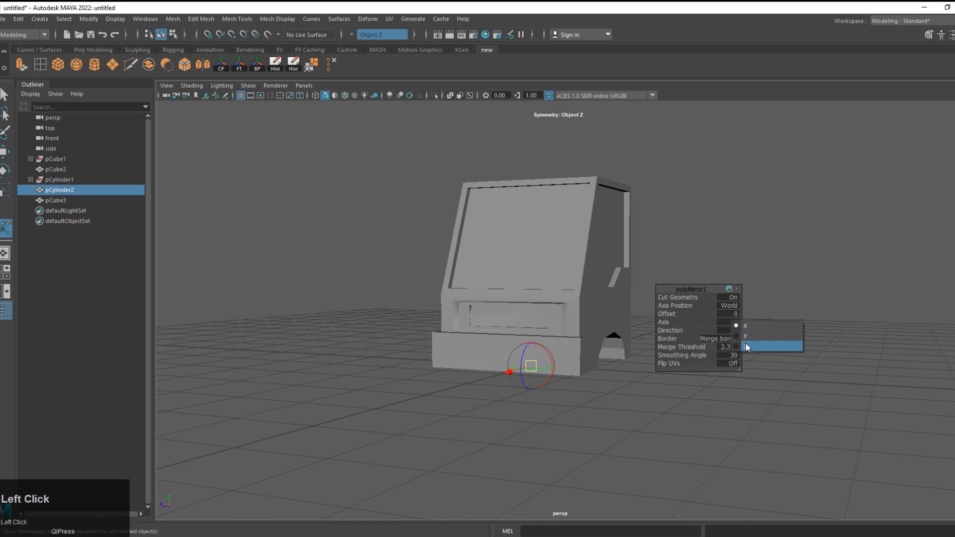
left_click_drag(746, 344, 673, 386, "alt")
left_click(631, 292)
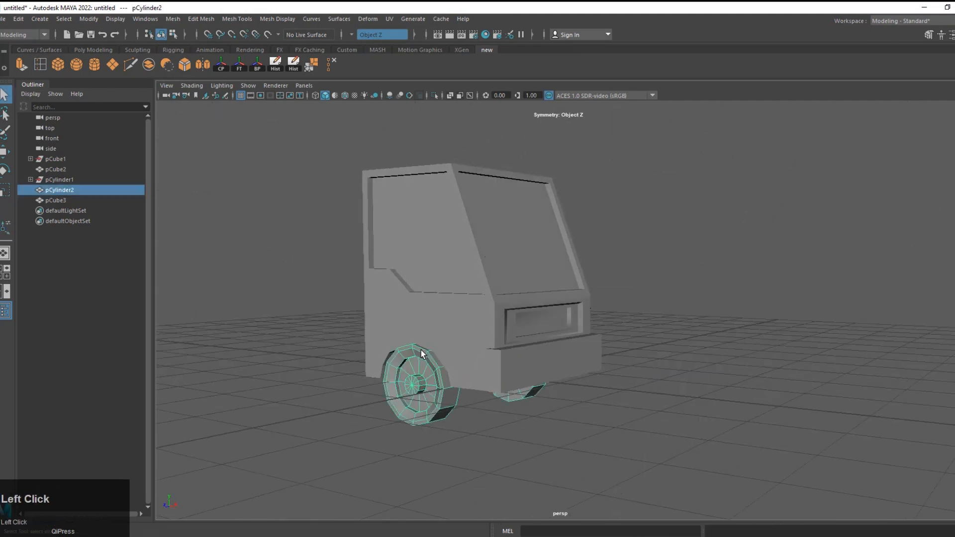
Center the pivots and delete the construction history of the truck parts.
left_click(222, 68)
left_click(398, 204)
left_click(275, 64)
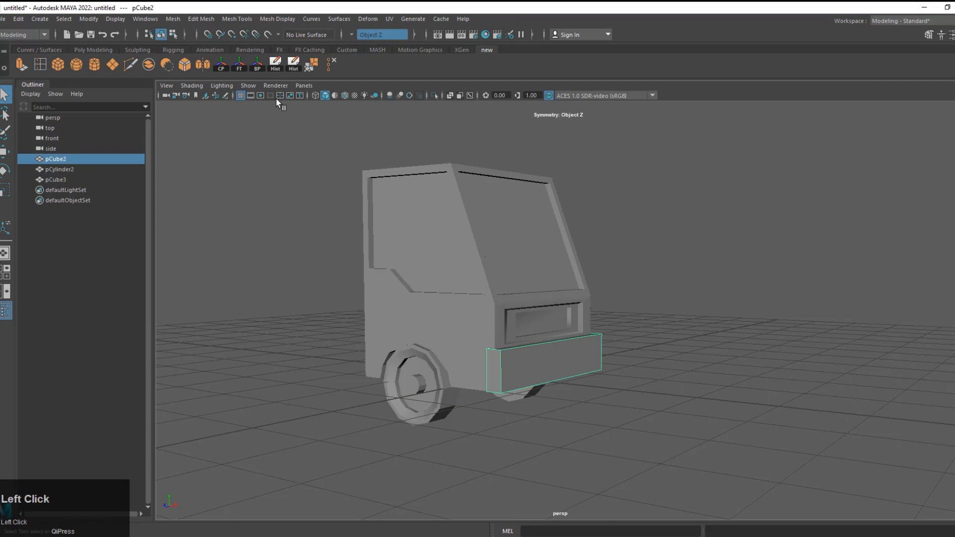
Create a polygon cube and scale it up into a long box for the cargo body.
left_click(58, 65)
left_click_drag(568, 372, 604, 398, "alt")
key("w")
key("r")
left_click_drag(526, 367, 619, 392)
left_click_drag(568, 372, 600, 376)
Move the cargo box directly behind the cab and raise it off the ground.
key("w")
left_click_drag(561, 369, 355, 344)
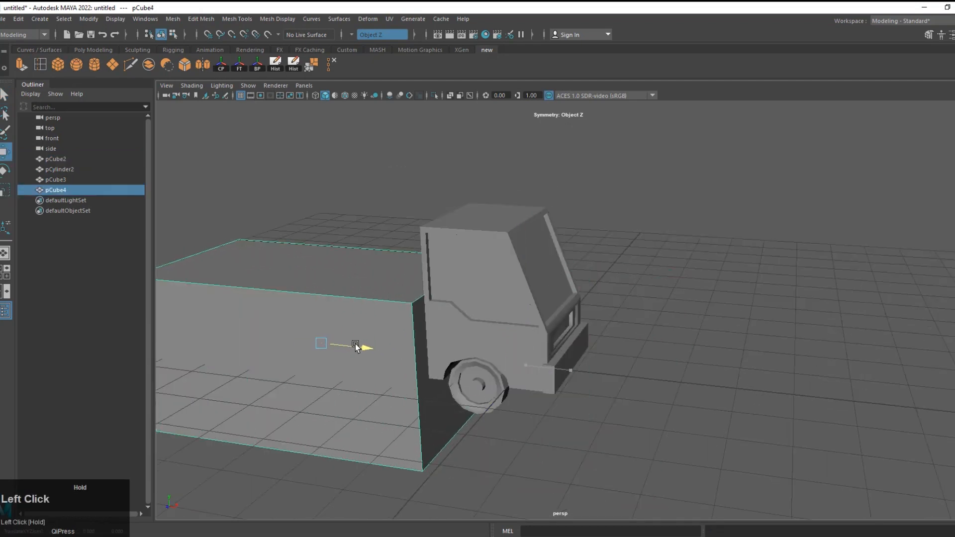
left_click_drag(317, 297, 339, 199)
scroll(365, 259, "down", 4)
left_click_drag(380, 311, 360, 314, "alt")
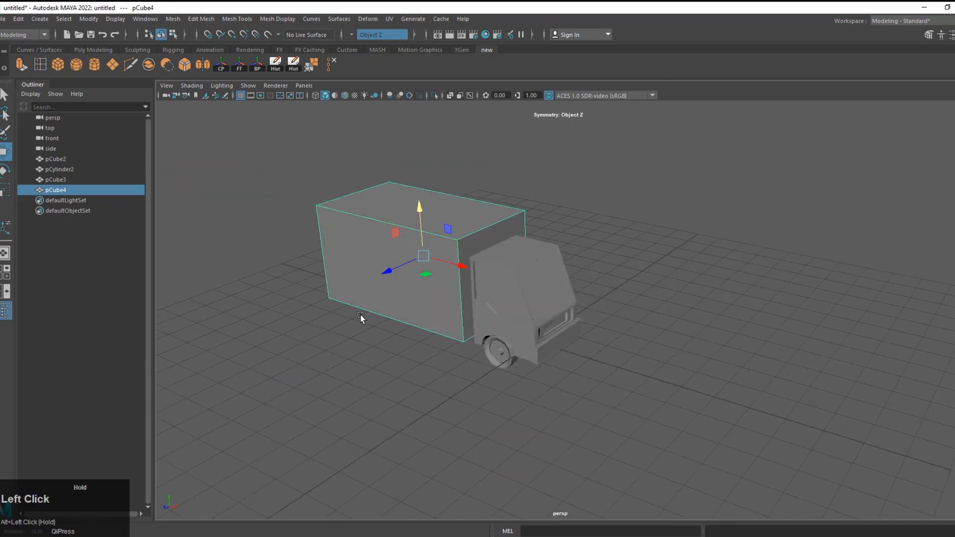
scroll(368, 319, "up", 3)
middle_click_drag(383, 325, 417, 371, "alt")
left_click_drag(577, 368, 599, 345, "alt")
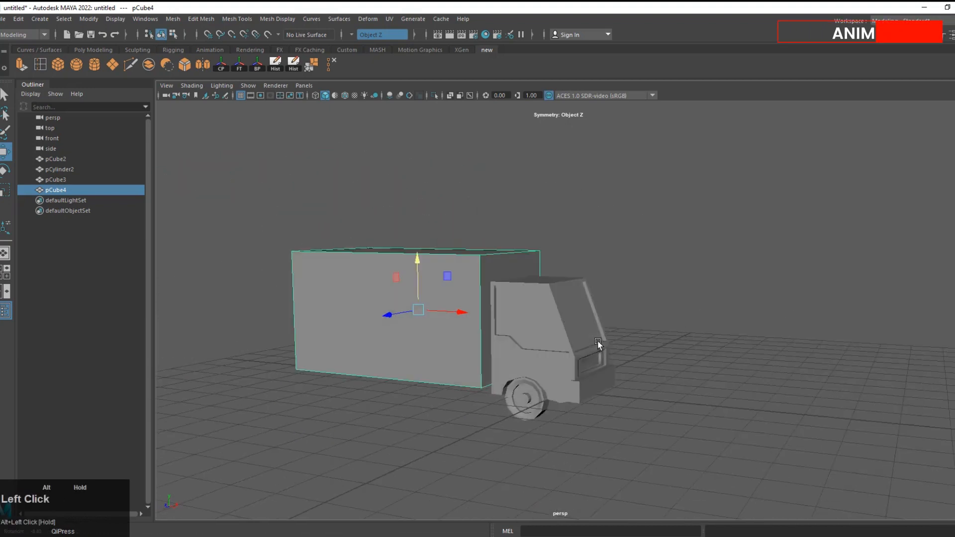
left_click(356, 113)
Select the cargo box's bottom face and raise it above the rear wheels.
scroll(616, 419, "up", 3, "alt")
right_click(426, 252)
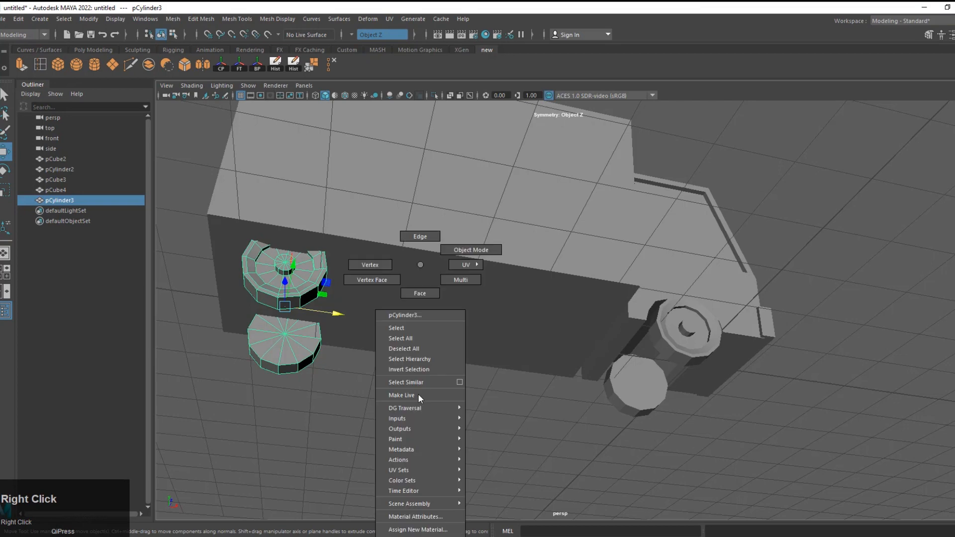
left_click(437, 244)
right_click(426, 268)
left_click(424, 272)
left_click_drag(424, 271, 397, 323, "alt")
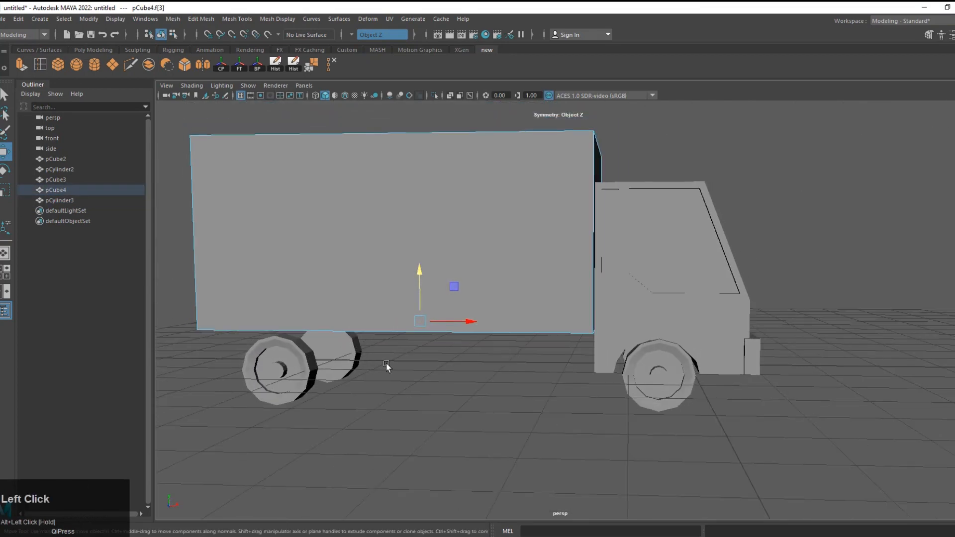
left_click_drag(417, 285, 420, 282)
Duplicate the front wheels and hide the copy.
scroll(646, 378, "up", 5)
left_click(784, 455)
left_click(651, 418)
key("ctrl+d")
key("h")
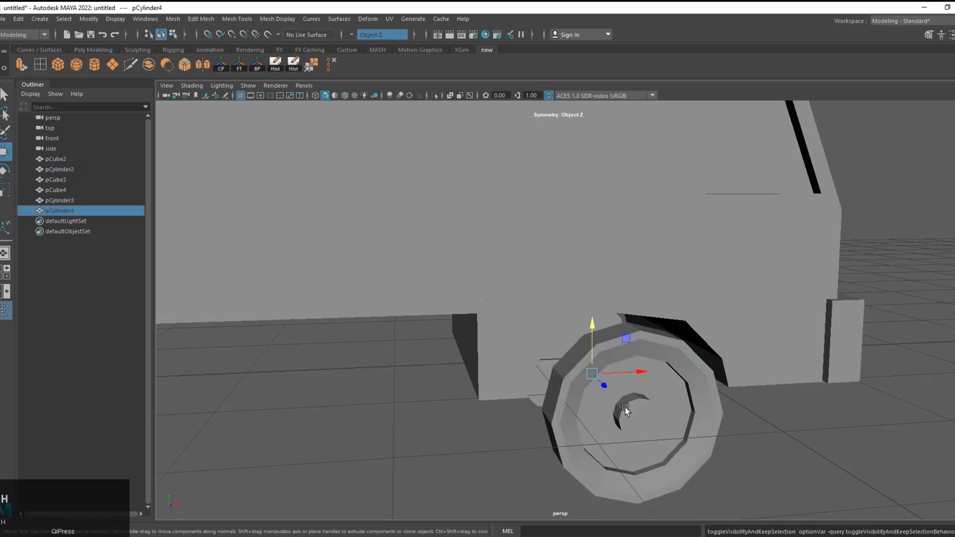
Delete the original front wheels' faces except the upper tread, leaving arched strips for the fenders.
left_click(461, 378)
left_click(697, 419)
left_click_drag(702, 420, 666, 457, "alt")
right_click_drag(696, 264, 694, 294)
key("Delete")
right_click_drag(572, 265, 627, 249)
left_click(609, 362)
Extrude the arched strips' faces to give the front fenders thickness.
scroll(591, 412, "down", 3)
left_click_drag(591, 411, 576, 430, "alt")
scroll(576, 430, "up", 1, "alt")
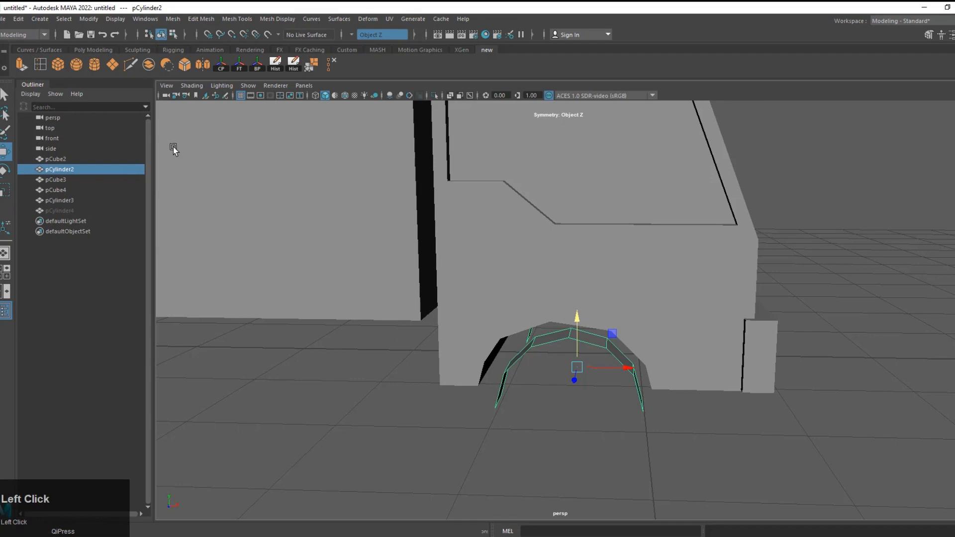
key("ctrl+e")
left_click_drag(571, 360, 574, 361)
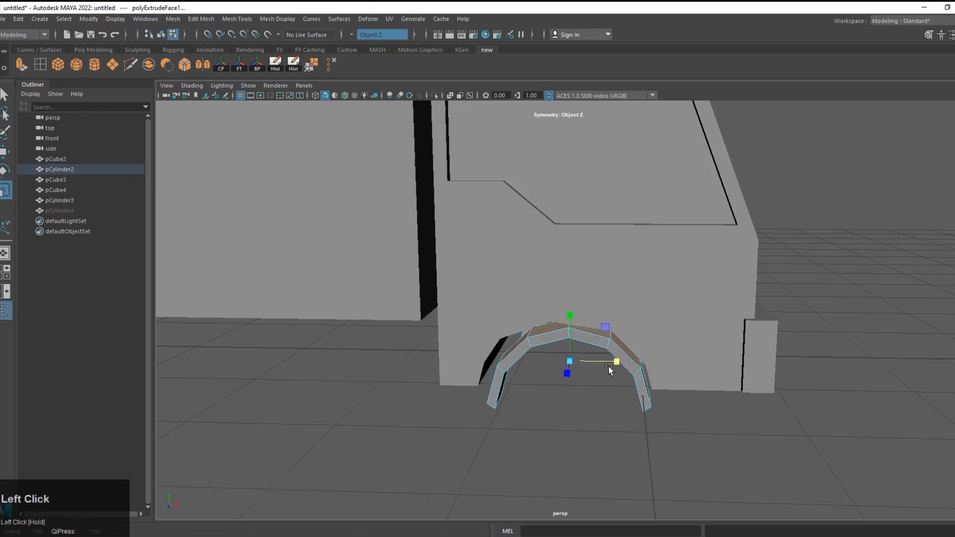
Undo the last scaling of the fender faces and scale the whole fenders slightly along Z.
left_click_drag(609, 369, 515, 377, "alt")
left_click_drag(448, 380, 444, 383)
key("ctrl+z")
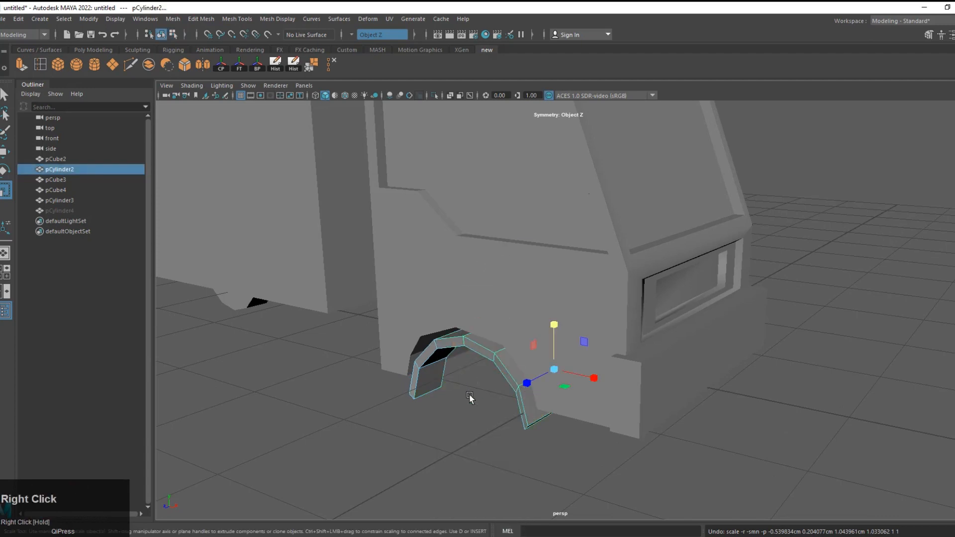
left_click_drag(527, 383, 523, 383)
left_click_drag(519, 382, 559, 376, "alt")
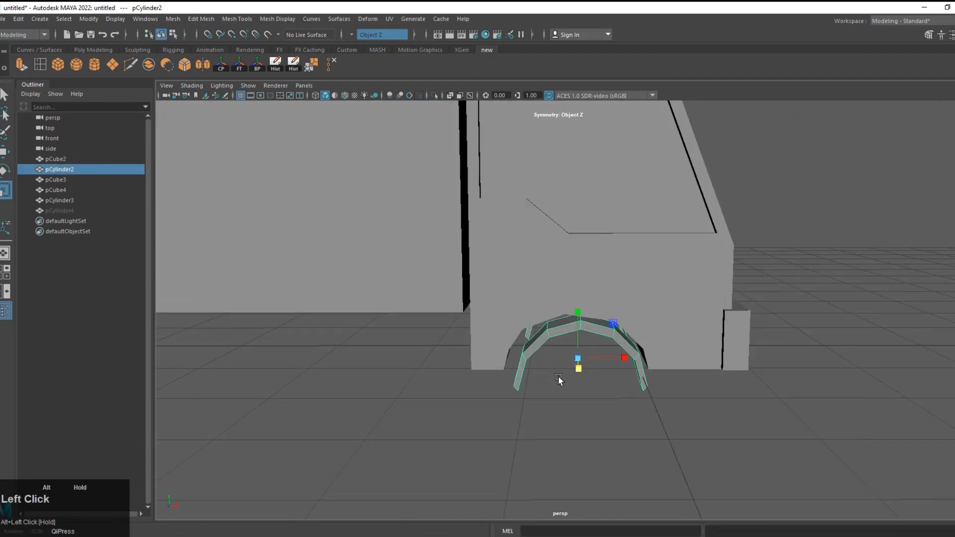
Unhide the duplicated front wheels beneath the new fenders.
key("w")
scroll(580, 338, "up", 3)
left_click_drag(581, 332, 625, 427, "alt")
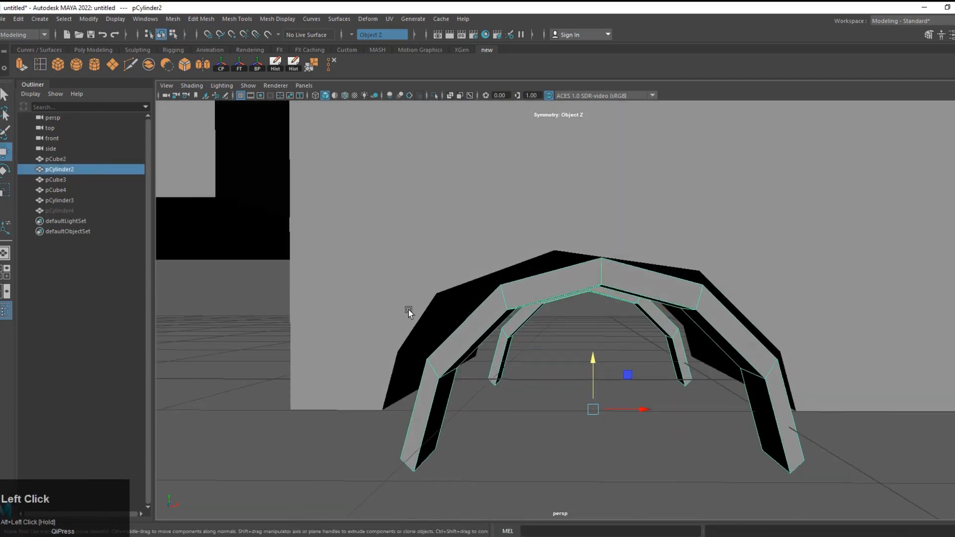
left_click(603, 349, "shift")
scroll(638, 412, "down", 3)
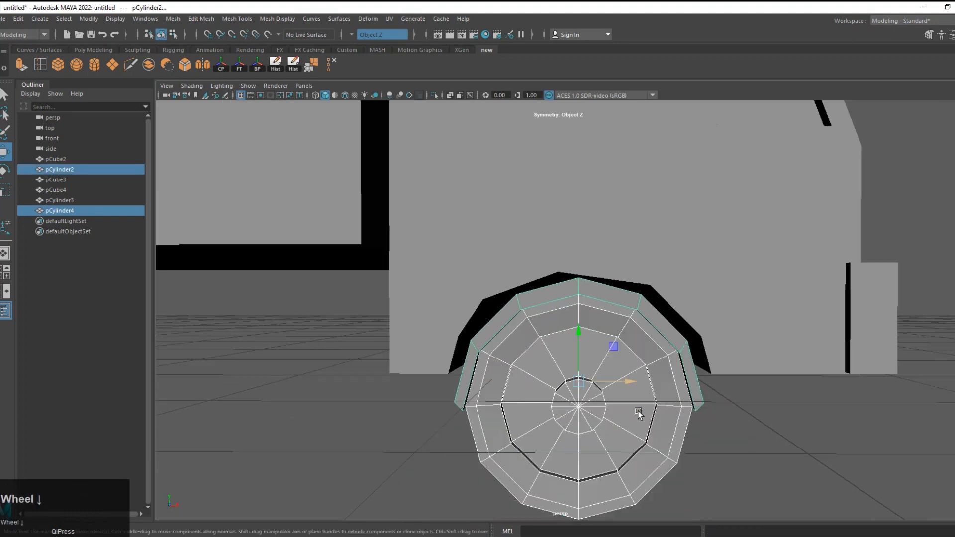
Select the front and rear wheels together and reposition them under the truck.
left_click(592, 288)
left_click(578, 329)
right_click_drag(597, 373, 556, 384, "alt")
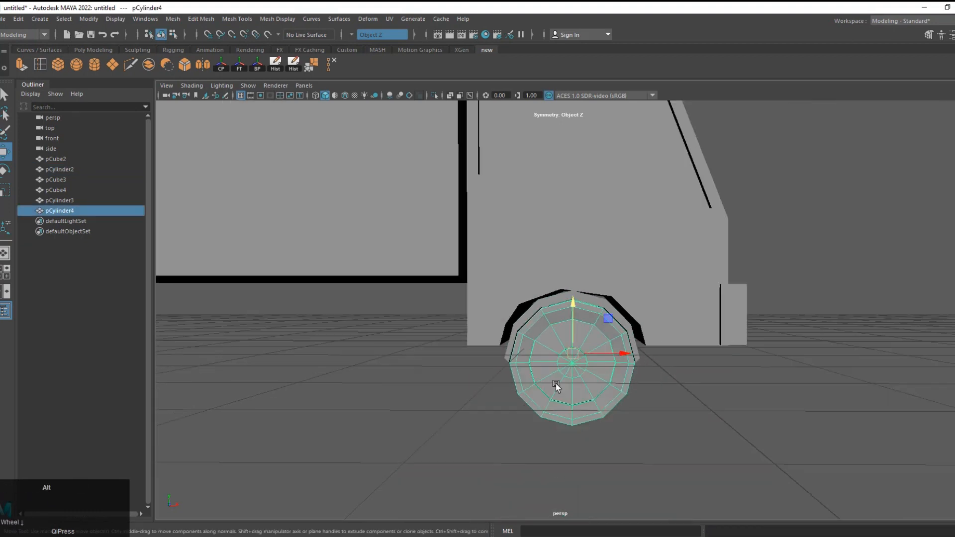
scroll(556, 384, "down", 2)
middle_click_drag(556, 384, 633, 382, "alt")
left_click(177, 350, "shift")
scroll(296, 322, "down", 3)
middle_click_drag(296, 322, 315, 334, "alt")
left_click_drag(696, 393, 671, 406, "alt")
left_click(666, 323)
left_click_drag(684, 333, 627, 362)
Open the front fenders for vertex editing to adjust their lower ends.
scroll(684, 343, "down", 3)
mouse_move(650, 327)
left_mouse_down("alt")
mouse_move(641, 369)
mouse_move(655, 310)
left_mouse_up("alt")
scroll(656, 316, "up", 3)
left_click(640, 308)
right_click_drag(639, 307, 512, 405)
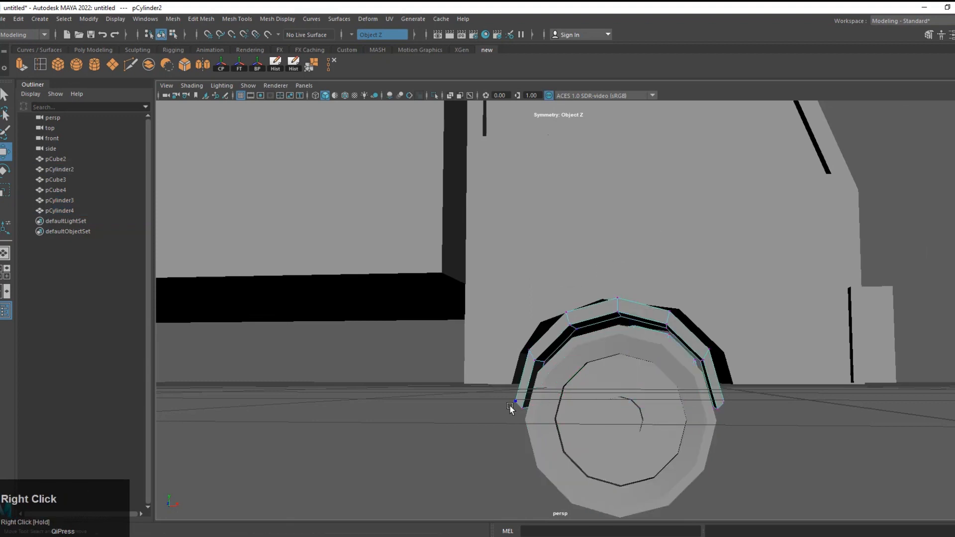
left_click_drag(512, 404, 488, 367, "alt")
left_click_drag(778, 449, 779, 451)
left_click(661, 423)
left_click_drag(661, 423, 689, 389, "alt")
right_click_drag(692, 388, 642, 393)
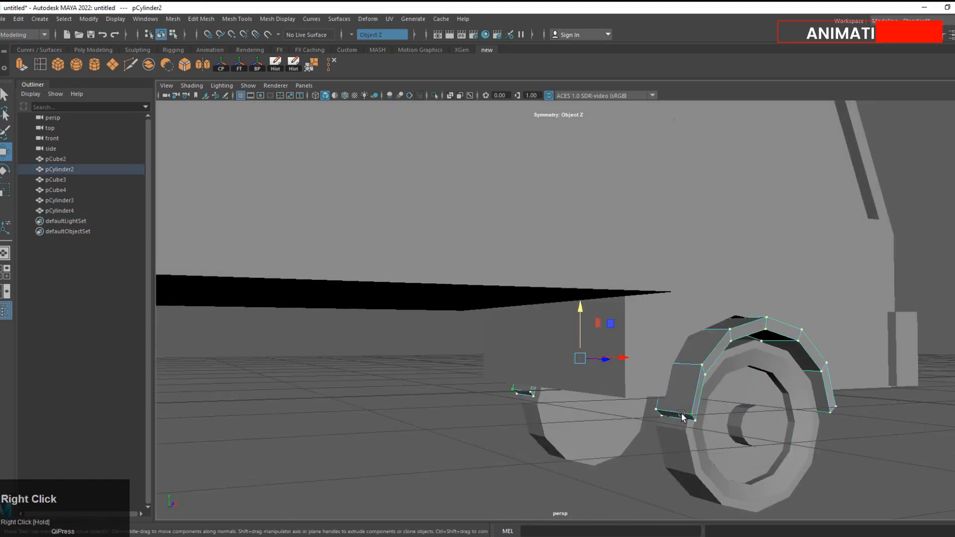
Select the components at the front fenders' lower ends, scale them, and return to object selection.
left_click_drag(678, 401, 604, 415, "alt")
left_click_drag(599, 419, 661, 464)
left_click_drag(821, 458, 646, 433, "alt")
key("r")
left_click_drag(585, 425, 774, 469, "alt")
right_click_drag(774, 469, 679, 348, "alt")
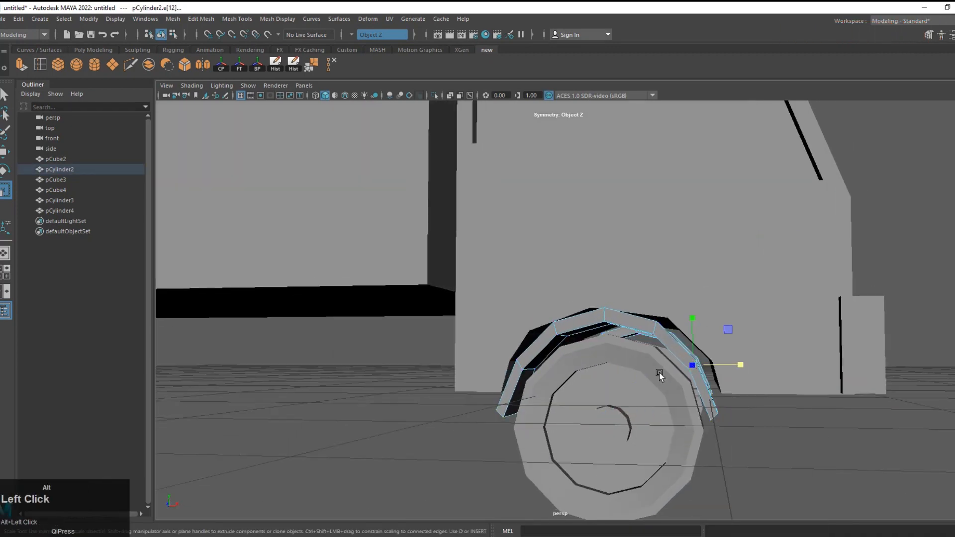
key("w")
left_click_drag(749, 356, 487, 407, "alt")
right_click_drag(240, 264, 297, 249)
left_click(397, 448)
Select all vertices of the front fenders and scale them along Z to adjust their width over the wheels.
left_click_drag(413, 447, 462, 447, "alt")
left_click(518, 393)
scroll(520, 440, "up", 3)
right_click_drag(373, 264, 326, 253)
left_click_drag(393, 318, 343, 294, "alt")
left_click_drag(346, 293, 525, 473)
left_click_drag(395, 387, 436, 378, "alt")
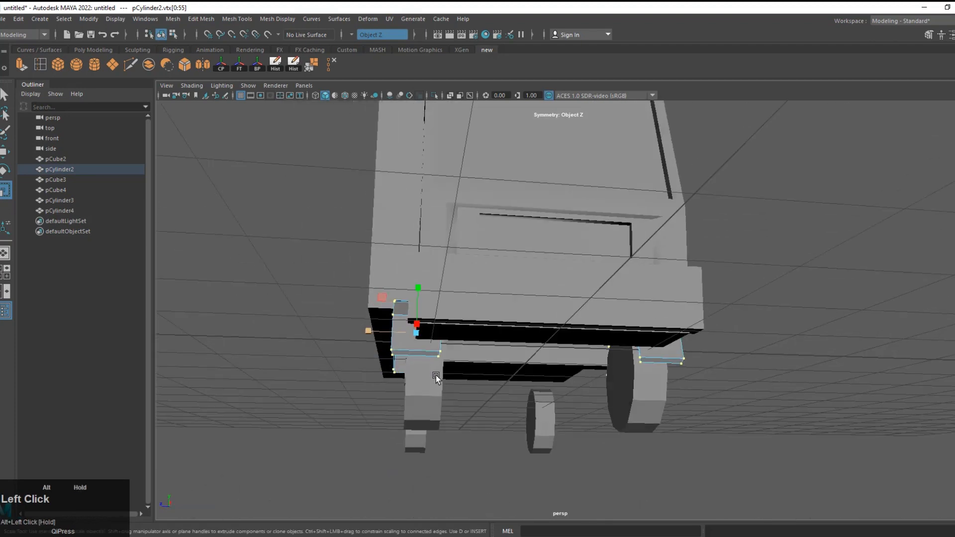
left_click_drag(377, 334, 443, 343, "alt")
Duplicate the front fenders and move the copy along X over the rear wheels.
right_click_drag(443, 338, 496, 306)
left_click(395, 470)
left_click_drag(396, 473, 424, 457, "alt")
key("w")
left_click_drag(651, 365, 280, 369)
middle_click_drag(291, 372, 517, 410, "alt")
left_click_drag(502, 395, 439, 397)
key("f")
Add a polygon cube and move it along X to the space between the front and rear wheels.
scroll(569, 413, "down", 3)
left_click_drag(569, 413, 625, 386, "alt")
scroll(491, 420, "down", 5)
left_click_drag(490, 420, 532, 404, "alt")
middle_click_drag(664, 381, 531, 368, "alt")
scroll(532, 368, "up", 5)
left_click_drag(580, 370, 607, 351, "alt")
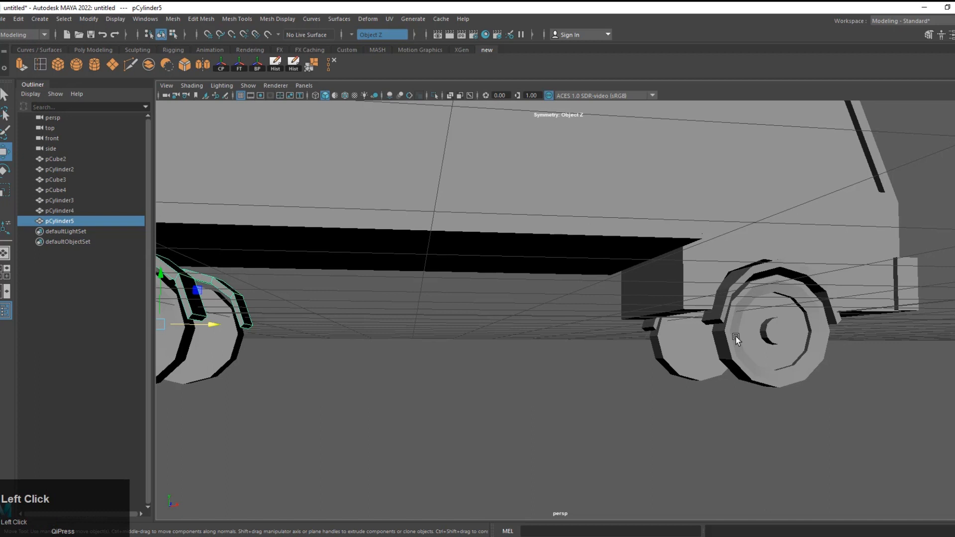
left_click(736, 336)
left_click(58, 67)
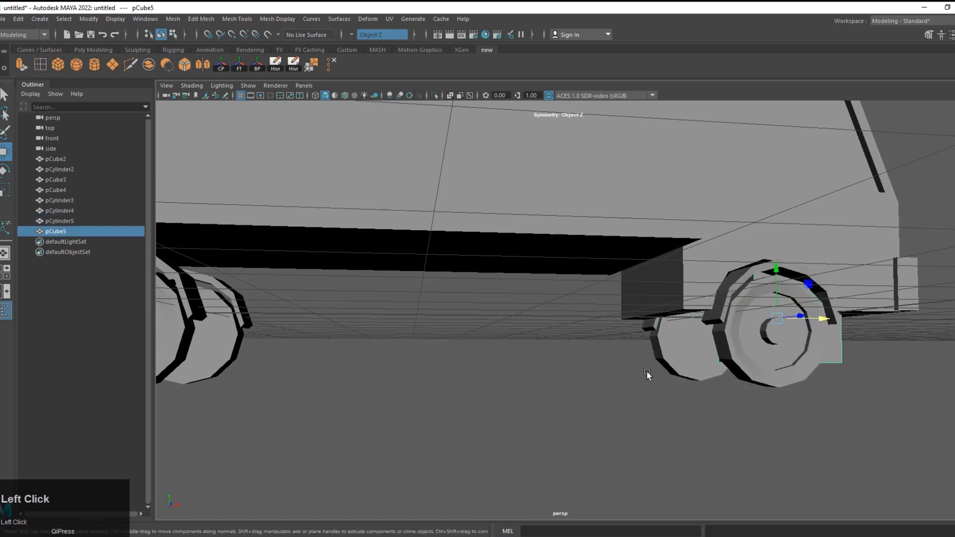
left_click_drag(816, 318, 506, 328)
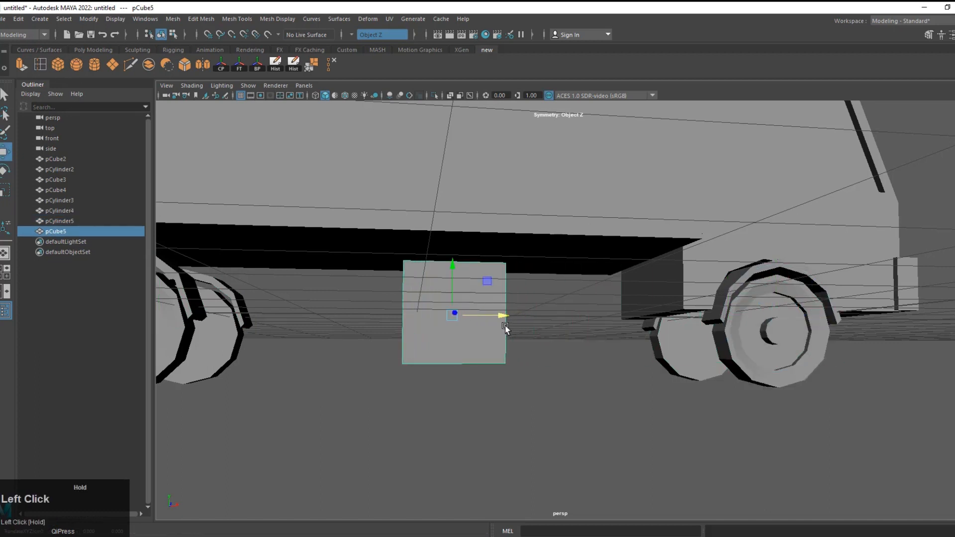
left_click(454, 312)
Flatten the cube into a thin side rail and position it beneath the cargo box.
left_click_drag(446, 314, 493, 340, "alt")
left_click_drag(582, 356, 696, 319)
key("w")
left_click_drag(552, 373, 517, 317, "alt")
left_click_drag(536, 385, 572, 365, "alt")
scroll(712, 378, "down", 5)
middle_click_drag(572, 365, 502, 339, "alt")
left_click(473, 309)
key("ctrl+z")
left_click_drag(480, 313, 480, 303)
Lengthen the side rail toward the front wheel by moving its end vertices and adjust its placement beneath the truck.
right_click_drag(508, 265, 449, 249)
left_click_drag(329, 339, 390, 355)
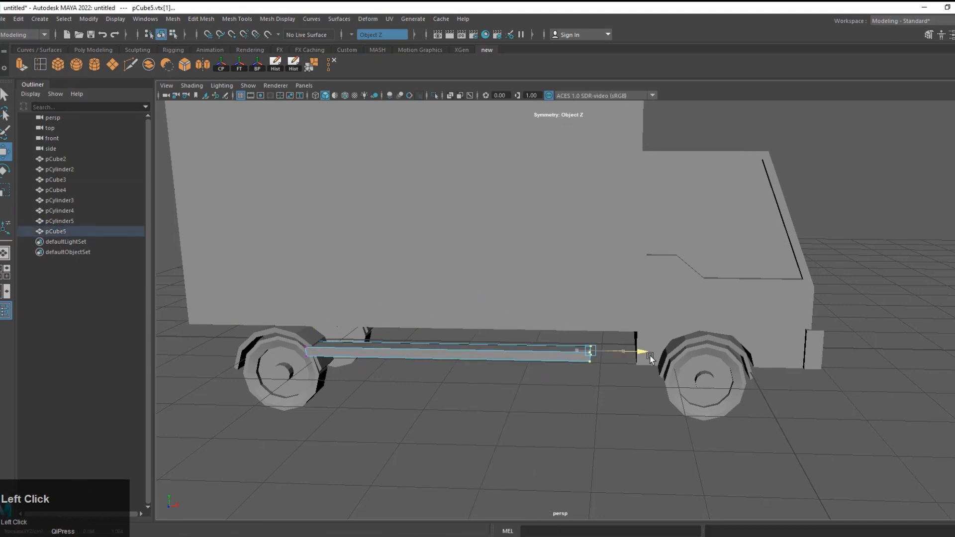
left_click_drag(715, 364, 718, 365)
left_click_drag(696, 370, 537, 380, "alt")
right_click_drag(567, 355, 617, 337)
left_click_drag(617, 336, 662, 356, "alt")
left_click_drag(639, 390, 639, 391)
left_click_drag(657, 395, 626, 383, "alt")
left_click_drag(577, 308, 580, 329)
Select the front fender's lower rear vertices and adjust them to line up with the side rail.
left_click_drag(756, 392, 791, 358, "alt")
middle_click_drag(791, 358, 667, 368, "alt")
left_click(746, 341)
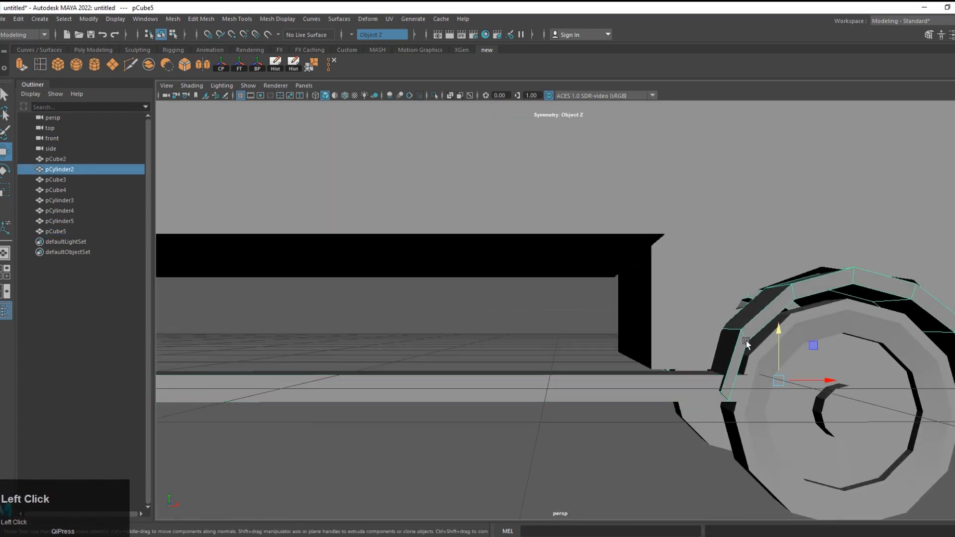
right_click_drag(746, 341, 702, 342)
left_click_drag(716, 378, 770, 401, "alt")
middle_click_drag(769, 401, 727, 413, "alt")
left_click_drag(726, 413, 736, 360, "alt")
left_click_drag(757, 286, 781, 307)
left_click_drag(776, 303, 717, 333, "alt")
left_click_drag(614, 324, 668, 387, "ctrl")
left_click_drag(617, 326, 553, 357, "alt")
left_click_drag(684, 365, 650, 390, "alt")
Move the side rail's front end vertices along X to meet the front fender.
middle_click_drag(584, 322, 602, 405, "alt")
right_click_drag(602, 405, 603, 265)
left_click(739, 372)
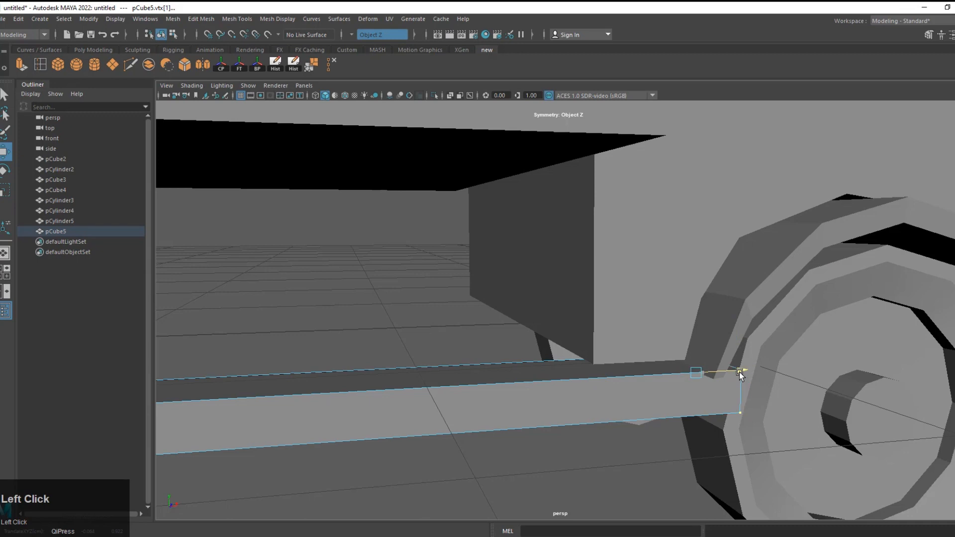
left_click_drag(752, 402, 651, 398, "alt")
left_click_drag(605, 391, 662, 388)
scroll(583, 399, "down", 3)
right_click_drag(597, 373, 546, 362, "alt")
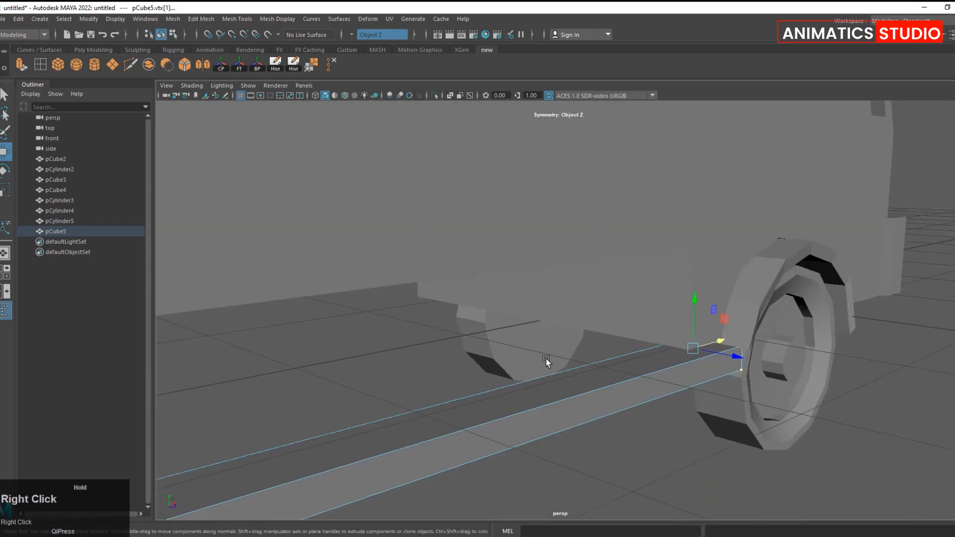
Select the rear fenders' lower front vertices and scale them vertically to level the ends.
left_click_drag(314, 502, 525, 469, "alt")
middle_click_drag(524, 469, 540, 383, "alt")
scroll(540, 380, "up", 2)
left_click(528, 353)
right_click_drag(528, 353, 490, 355)
left_click_drag(540, 371, 500, 390, "alt")
double_click(500, 391)
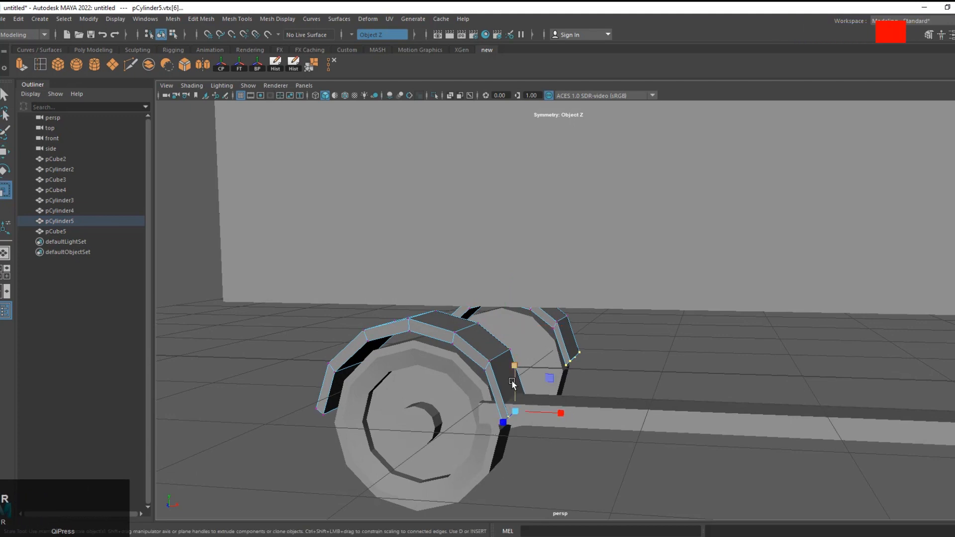
Move the side rail's rear end vertices along X beside the rear wheel.
scroll(513, 425, "down", 3)
middle_click_drag(617, 450, 678, 440, "alt")
scroll(678, 441, "up", 3)
left_click(679, 439)
right_click_drag(679, 439, 631, 271)
left_click_drag(528, 378, 599, 463)
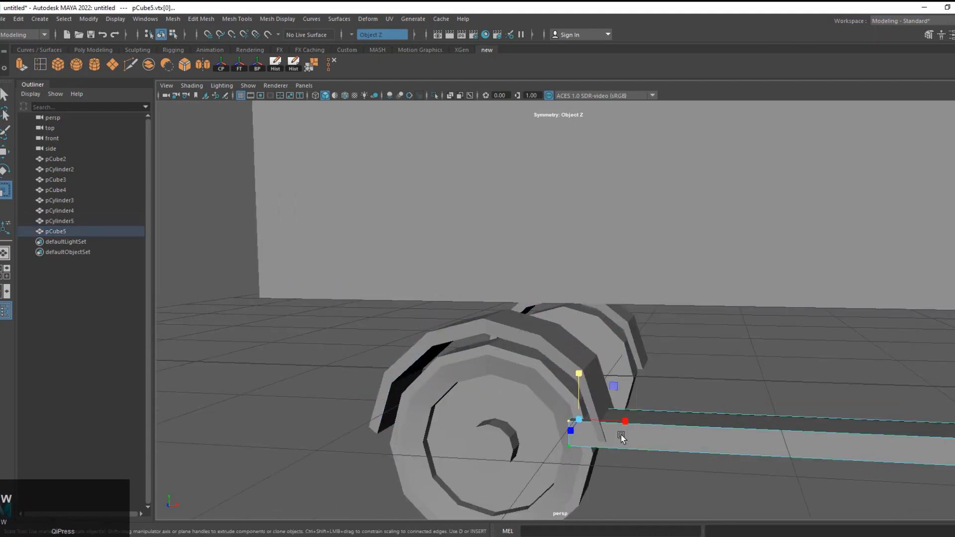
left_click_drag(654, 434, 660, 435)
Move the rear fenders' lower front vertices to sit on the side rail, then return to object selection.
left_click(584, 382)
right_click_drag(583, 382, 540, 318)
left_click_drag(609, 383, 622, 371)
scroll(597, 408, "up", 3)
middle_click_drag(587, 418, 523, 460, "alt")
left_click_drag(576, 378, 576, 381)
left_click_drag(589, 329, 589, 333)
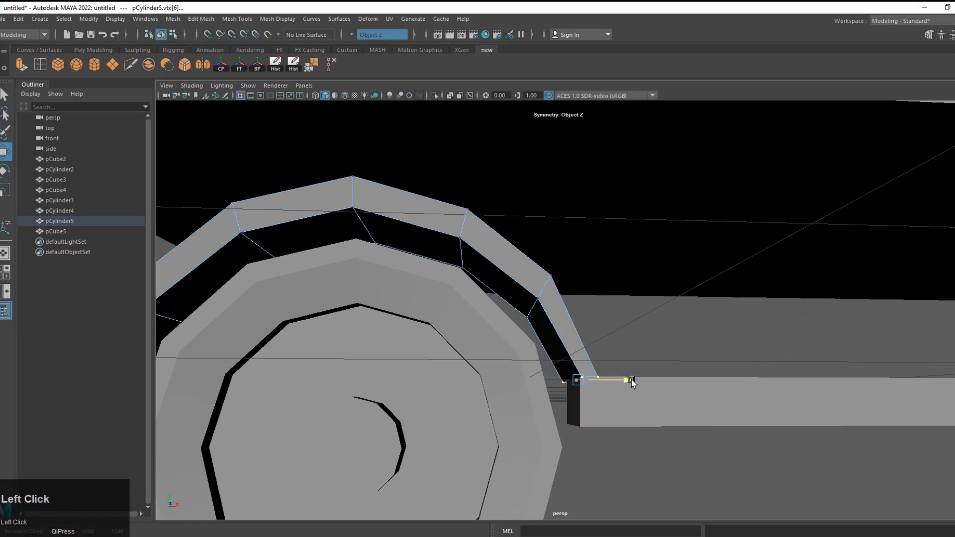
right_click_drag(630, 378, 578, 360)
left_click_drag(617, 402, 620, 402)
right_click_drag(623, 264, 690, 244)
left_click(661, 459)
Mirror the side rail to the opposite side of the truck and clear the selection.
scroll(660, 458, "down", 6)
left_click_drag(661, 458, 542, 433, "alt")
left_click(497, 352)
left_click(202, 64)
left_click(752, 350)
right_click_drag(573, 397, 607, 382)
left_click(608, 381)
mouse_move(608, 382)
left_mouse_down("alt")
mouse_move(763, 381)
mouse_move(684, 349)
mouse_move(613, 366)
left_mouse_up("alt")
right_click_drag(597, 245, 596, 264)
left_click(497, 250)
left_click_drag(497, 250, 587, 288, "alt")
right_click_drag(587, 288, 622, 271)
left_click(558, 504)
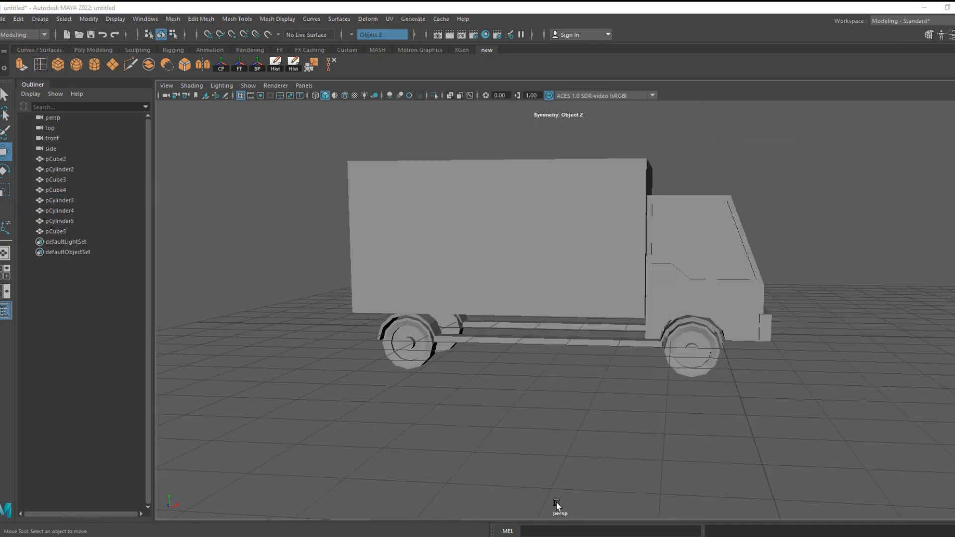
Place a rear bumper block beneath the back of the cargo box and scale it across the truck's width.
left_click_drag(558, 504, 616, 490, "alt")
right_click_drag(497, 437, 562, 423, "alt")
middle_click_drag(487, 408, 595, 404, "alt")
left_click_drag(613, 332, 524, 333)
left_click_drag(525, 334, 617, 348, "alt")
key("r")
left_click_drag(556, 362, 518, 365)
key("w")
left_click_drag(555, 320, 554, 299)
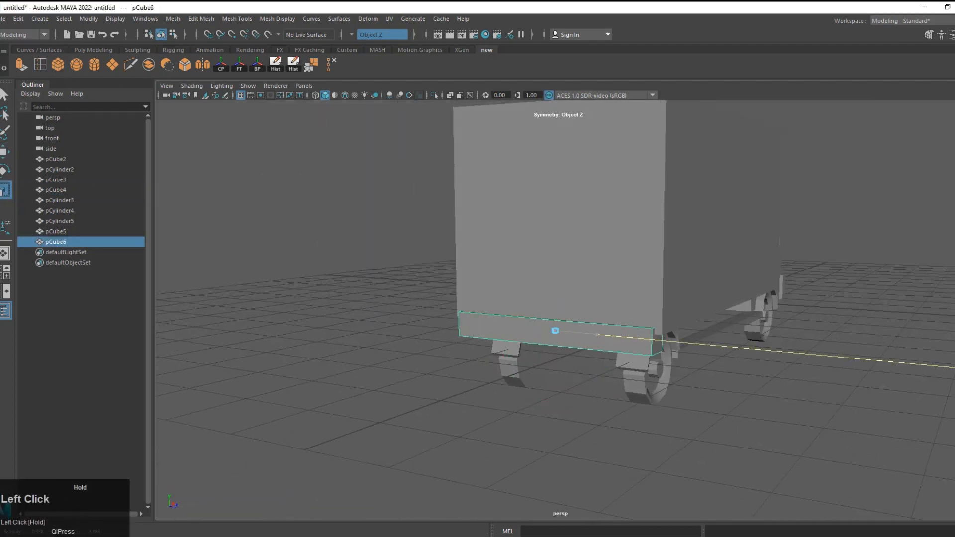
Refine the rear bumper's shape and position against the back of the cargo box.
key("f")
left_click_drag(599, 338, 652, 355, "alt")
left_click_drag(608, 307, 603, 307)
left_click_drag(585, 321, 652, 343, "alt")
left_click_drag(523, 302, 538, 306)
left_click_drag(539, 306, 573, 365, "alt")
key("w")
left_click_drag(565, 266, 566, 267)
right_click_drag(422, 264, 473, 240)
left_click(473, 243)
left_click_drag(478, 259, 591, 347, "alt")
left_click(591, 346)
left_click_drag(616, 315, 610, 316)
Try to extrude the cargo box's faces with an offset, then undo the extrusion.
scroll(601, 371, "down", 5)
left_click_drag(601, 371, 395, 405, "alt")
left_click(428, 457)
left_click(427, 358)
left_click_drag(438, 343, 476, 351, "alt")
right_click_drag(476, 350, 450, 291)
left_click(450, 290)
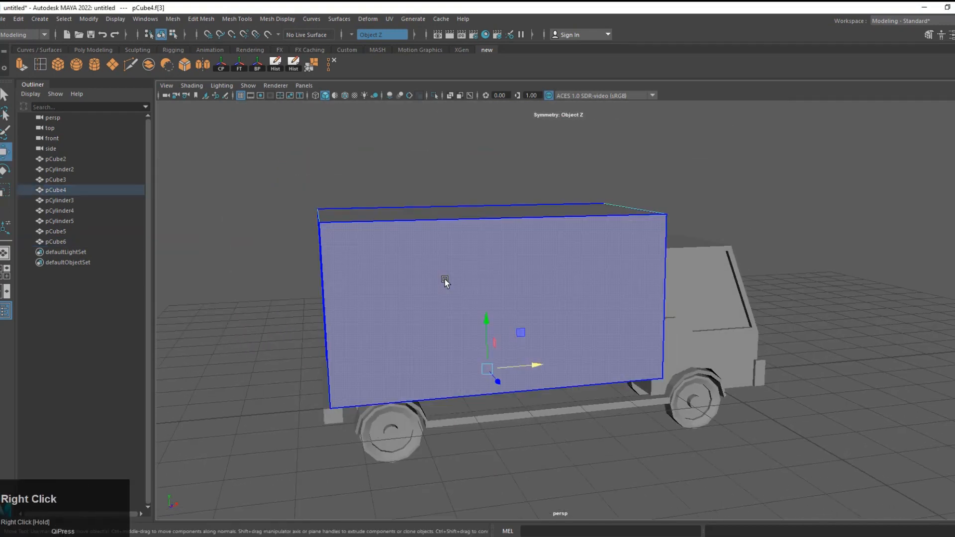
left_click_drag(719, 422, 719, 422)
left_click_drag(719, 421, 514, 328, "alt")
key("ctrl+e")
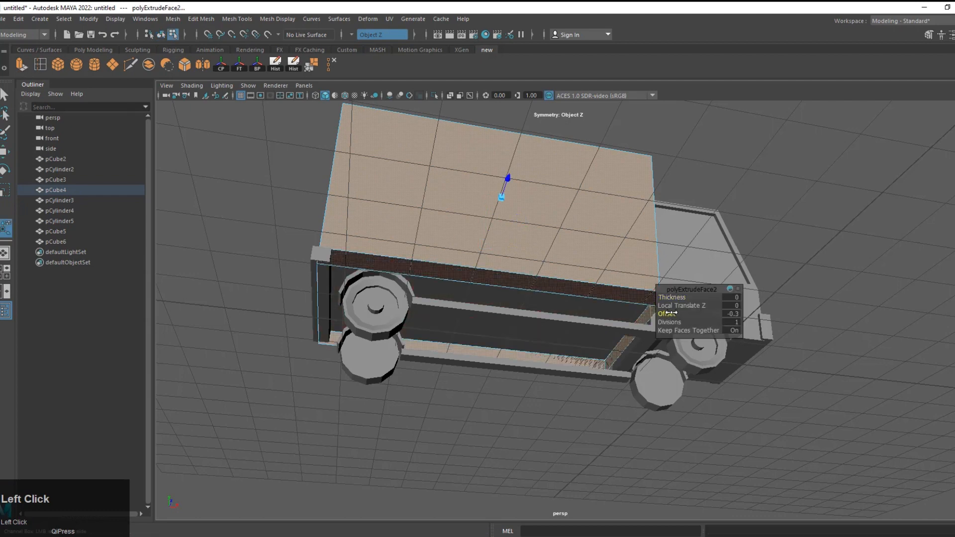
left_click(586, 234)
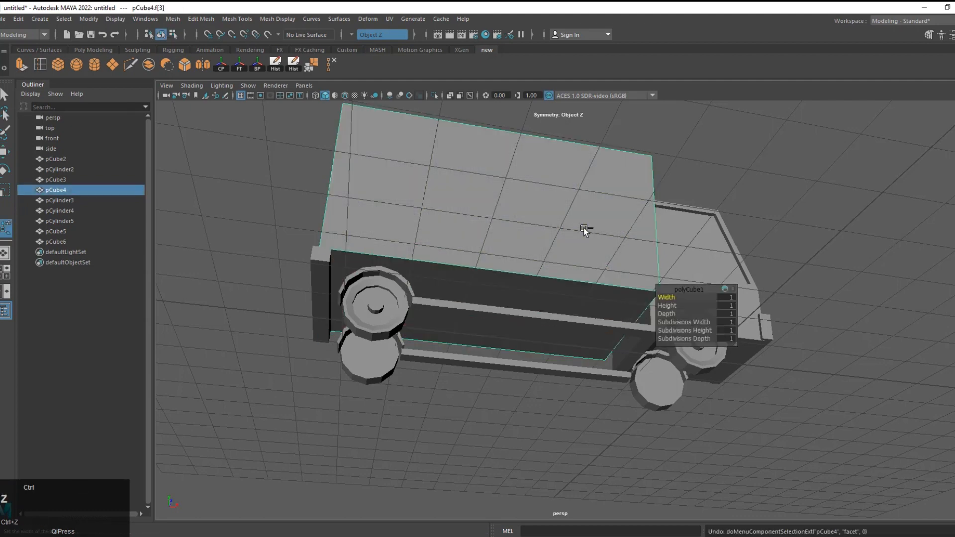
Try the cargo box face extrusion again with symmetry turned off, adjusting its offset and depth.
left_click(373, 39)
key("ctrl+e")
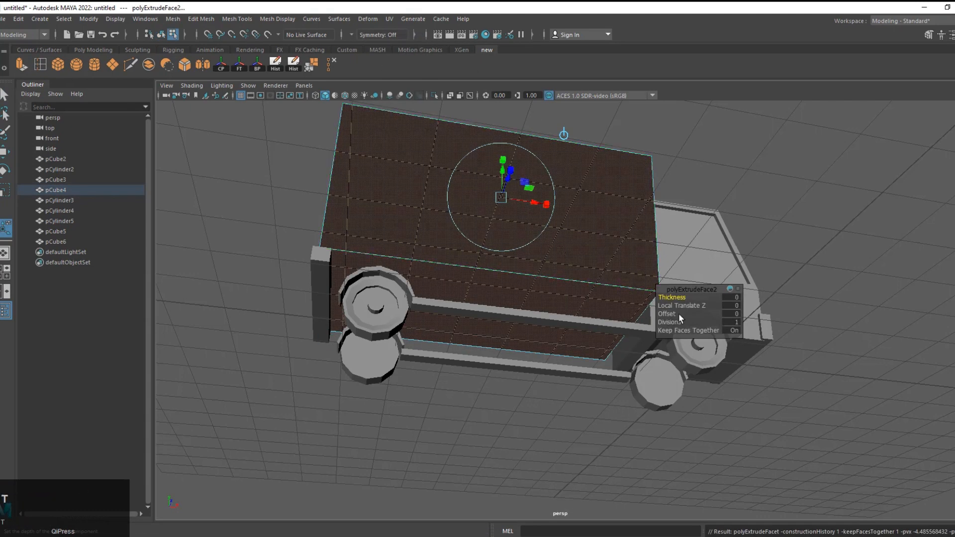
left_click_drag(672, 314, 676, 314)
left_click_drag(682, 305, 678, 297)
left_click_drag(687, 306, 685, 306)
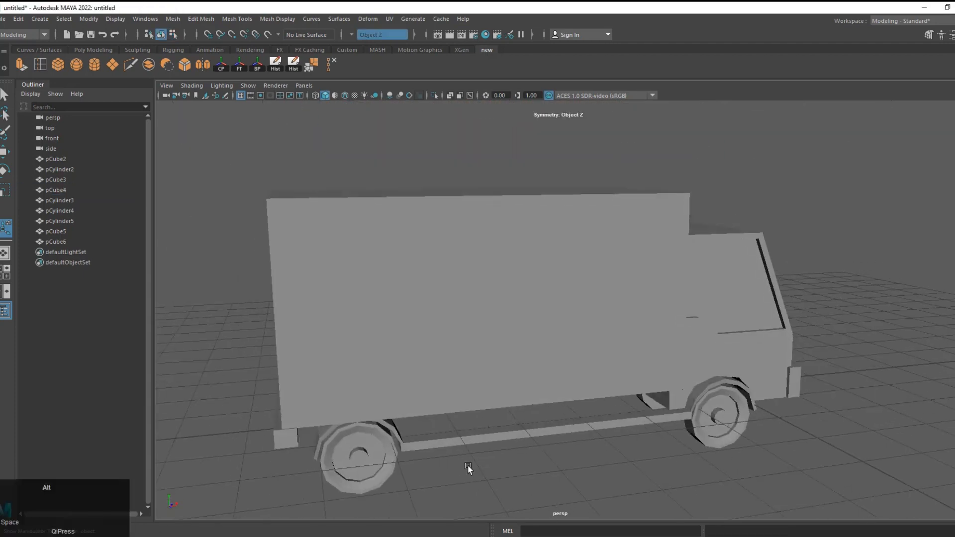
Place a new block beneath the cargo box between the wheels and scale it across the truck's width.
left_click(468, 464)
scroll(465, 426, "up", 2)
key("w")
key("r")
left_click_drag(532, 357, 526, 379, "alt")
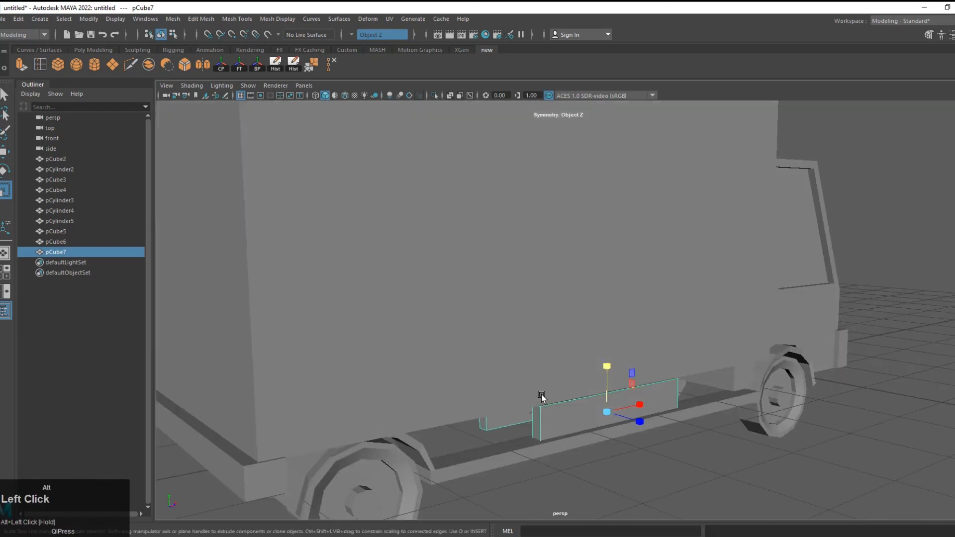
middle_click_drag(527, 380, 514, 386, "alt")
left_click_drag(514, 386, 535, 367, "alt")
key("w")
left_click_drag(506, 315, 547, 408)
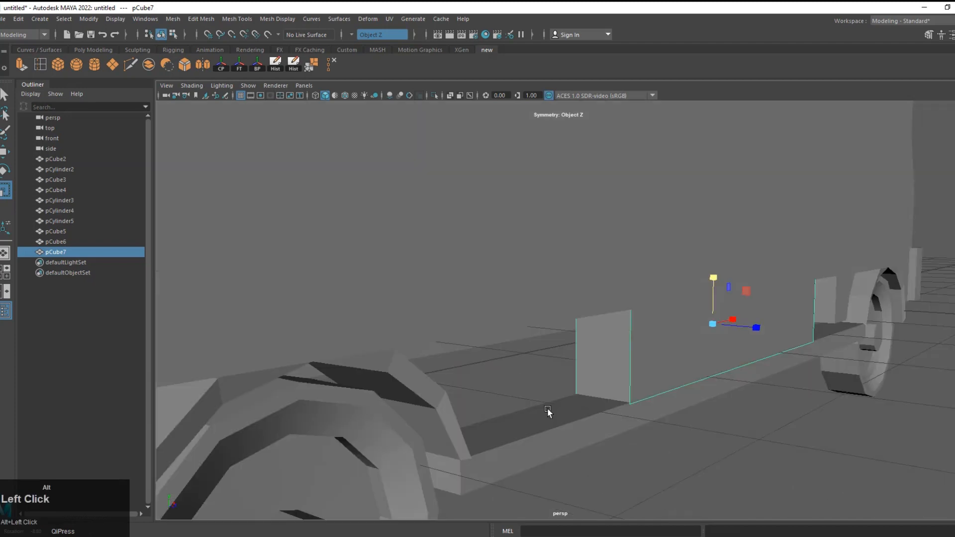
Fit the underbody block's size and height so it fills the gap between the side rails and cargo box.
middle_click_drag(547, 407, 598, 317, "alt")
left_click(598, 317)
scroll(614, 369, "down", 2)
left_click_drag(614, 369, 511, 346, "alt")
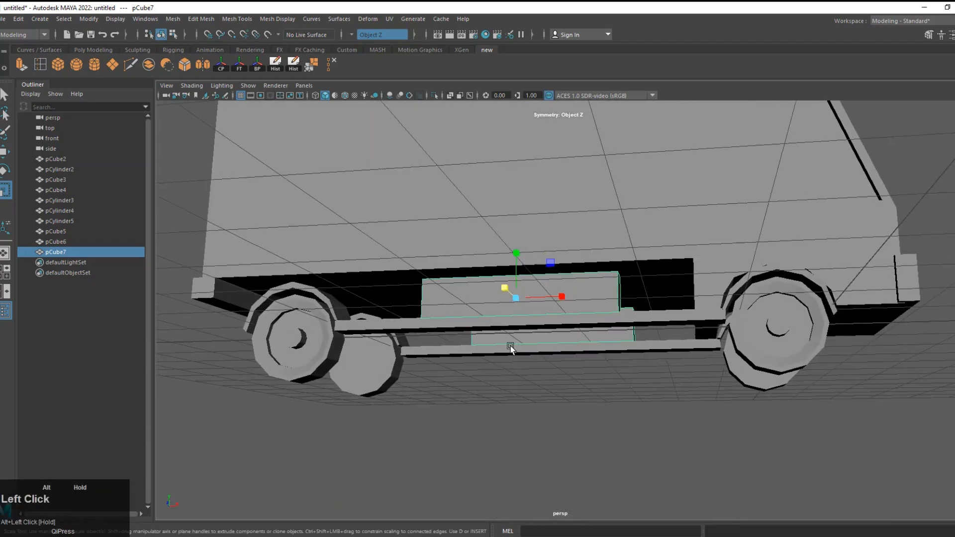
left_click_drag(517, 253, 517, 255)
right_click_drag(543, 265, 541, 328)
left_click(609, 388)
scroll(609, 388, "down", 4)
left_click_drag(609, 388, 633, 322, "alt")
scroll(587, 313, "up", 4, "alt")
Try to slide the underbody block forward toward the cab, then undo the move.
left_click(587, 313)
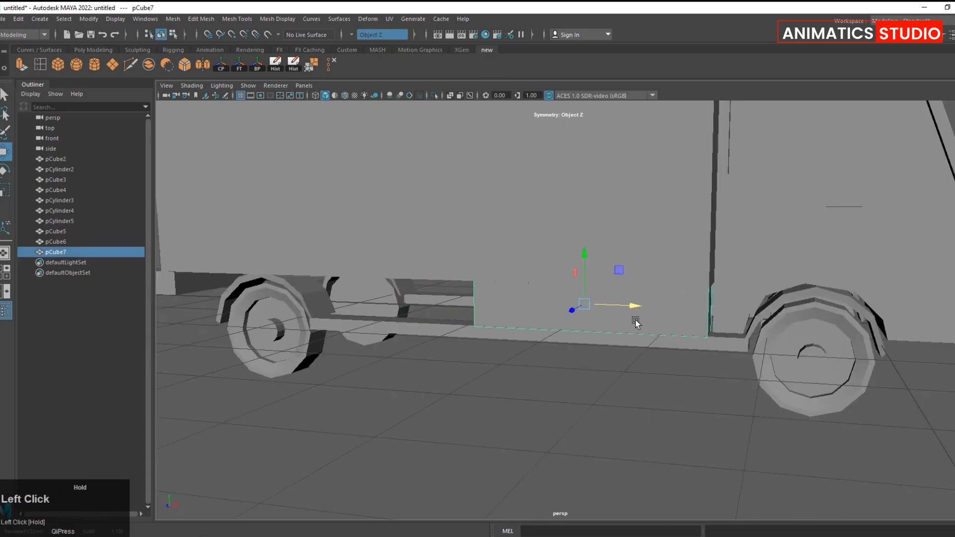
left_click(621, 373)
scroll(617, 376, "down", 5)
left_click_drag(614, 378, 544, 410, "alt")
key("ctrl+z")
key("ctrl+z")
Extrude all faces of the cargo box with an offset to inset a panel on each side.
left_click(545, 410)
scroll(537, 348, "down", 2)
left_click(527, 255)
right_click_drag(563, 257, 565, 296)
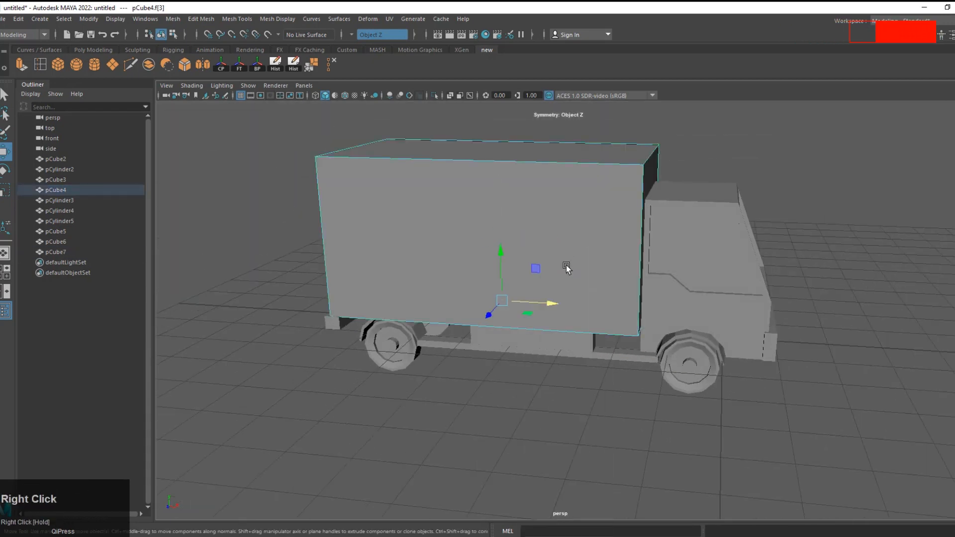
double_click(565, 238)
right_click(570, 237, "shift")
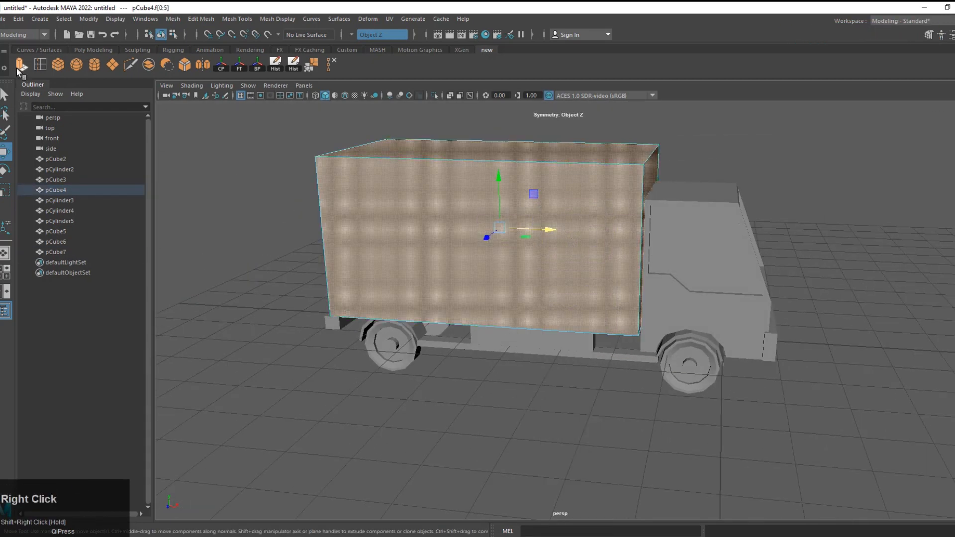
left_click(18, 70)
left_click_drag(684, 313, 681, 314)
Scale the inset cargo box faces inward to form recessed panels surrounded by a raised frame.
scroll(474, 319, "up", 3)
middle_click_drag(473, 318, 473, 377, "alt")
key("r")
left_click_drag(451, 271, 443, 274)
key("ctrl+z")
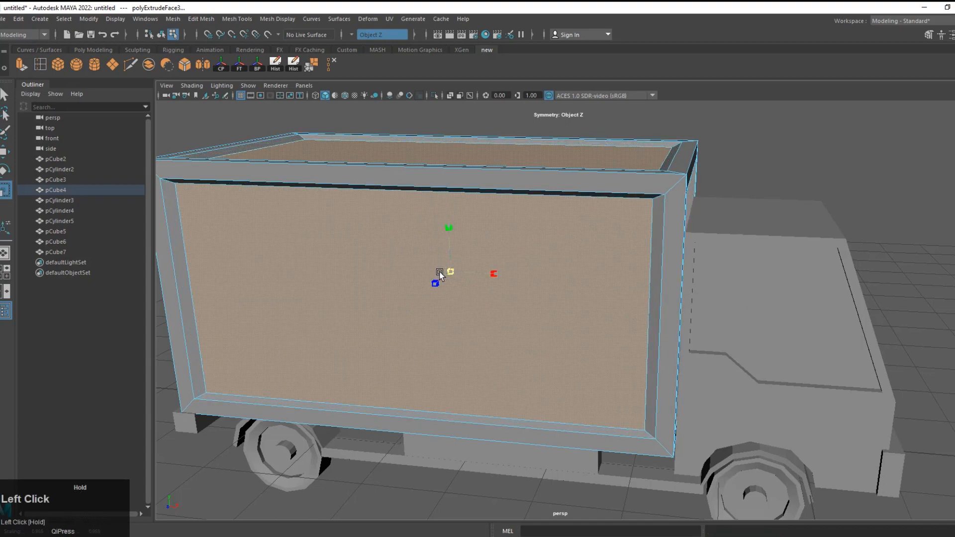
left_click_drag(499, 279, 496, 278)
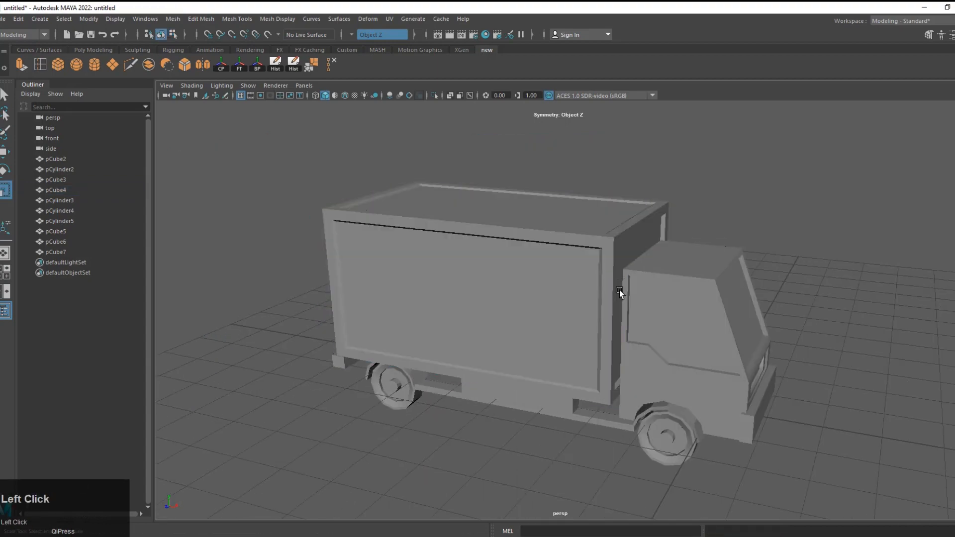
left_click_drag(515, 434, 556, 429, "alt")
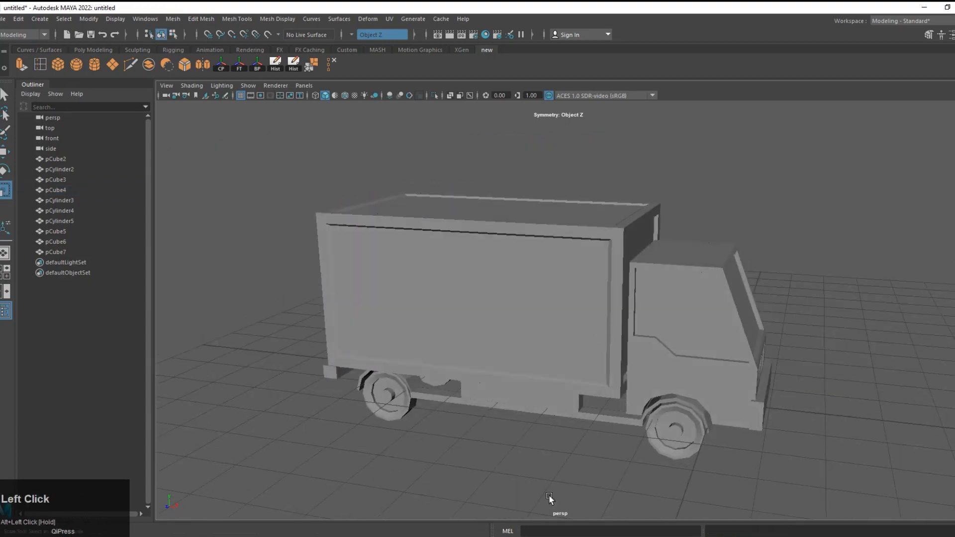
Divide the underbody block with two vertical edge loops and bevel them into narrow bands.
left_click(532, 402)
middle_click_drag(499, 400, 454, 440, "alt")
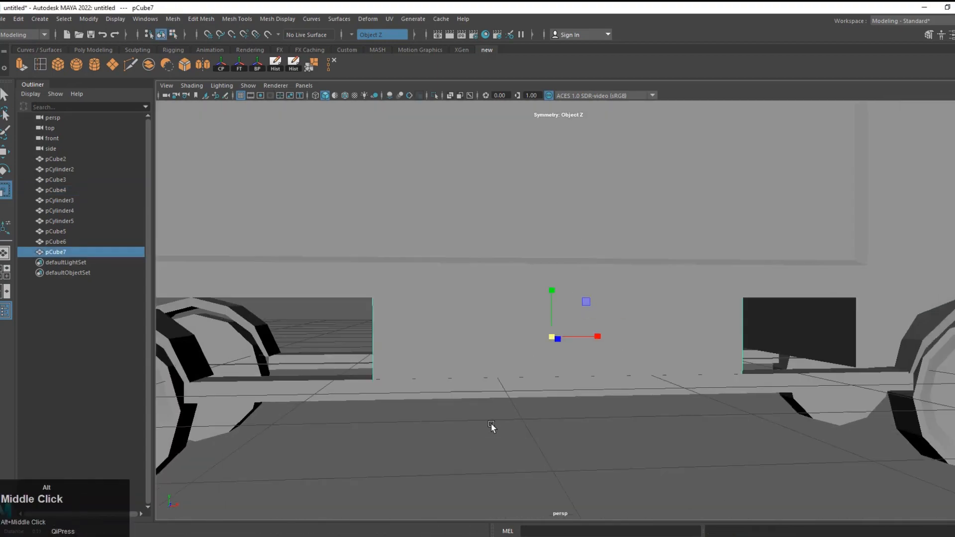
right_click(598, 246)
right_click_drag(550, 349, 549, 505, "shift")
right_click_drag(524, 348, 578, 349, "shift")
left_click_drag(578, 348, 582, 384, "alt")
left_click(585, 387)
left_click(420, 388, "shift")
right_click_drag(586, 359, 642, 357, "shift")
Add a centre edge loop to each narrow band on the underbody block and shape the bands into vertical grooves.
right_click_drag(533, 264, 532, 296)
right_click_drag(603, 264, 641, 249)
double_click(589, 377)
left_click_drag(591, 415, 566, 398, "alt")
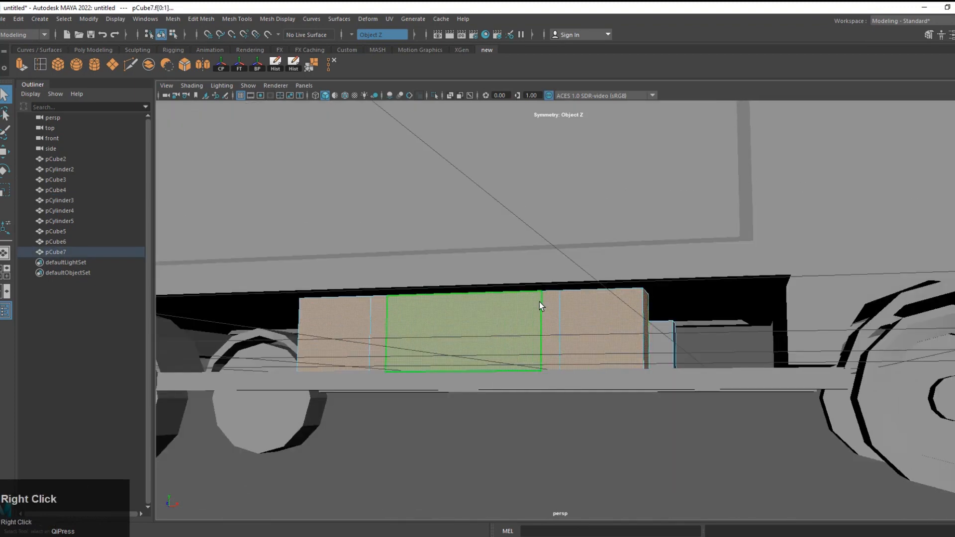
right_click_drag(539, 302, 495, 293)
left_click_drag(497, 289, 534, 292, "alt")
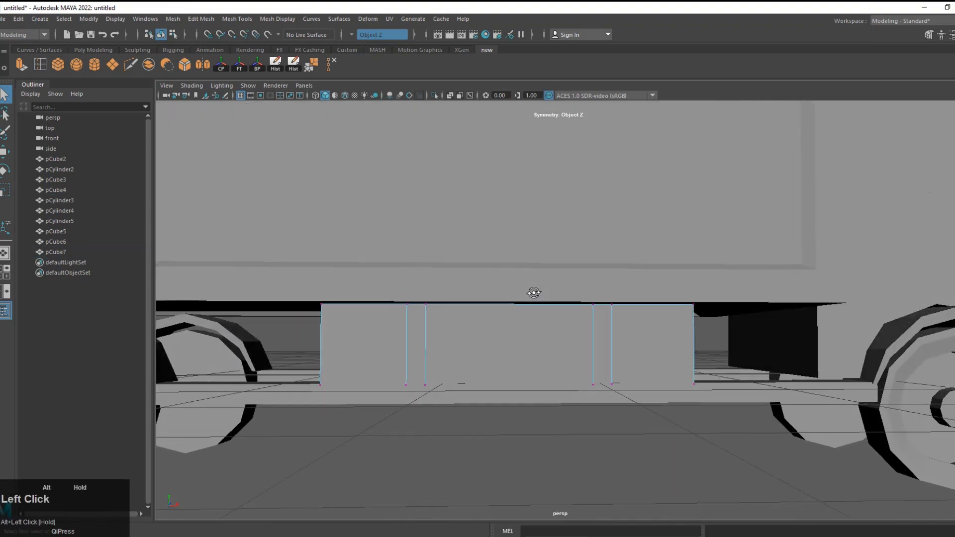
left_click(44, 64)
scroll(641, 413, "up", 2)
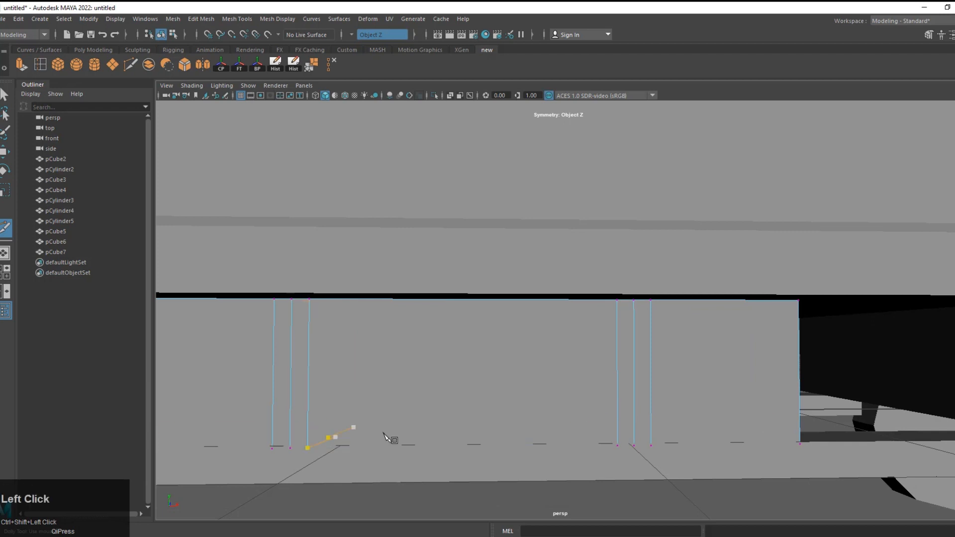
right_click_drag(418, 402, 458, 492, "shift")
left_click_drag(630, 451, 610, 427)
scroll(624, 432, "down", 2)
key("3")
key("1")
Return to object selection and adjust the scale of the grooved underbody block.
right_click_drag(554, 265, 607, 249)
scroll(556, 347, "down", 3)
left_click(557, 346)
left_click(557, 346)
left_click_drag(556, 347, 529, 363, "alt")
scroll(522, 358, "down", 4)
key("r")
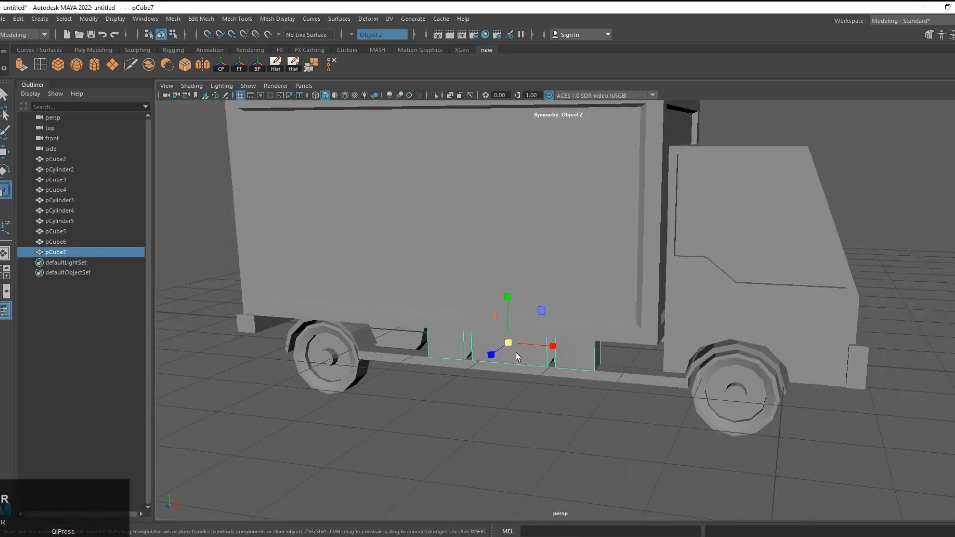
left_click(508, 338)
Duplicate the front bumper and scale the copy down to a thin horizontal bar for the grille.
left_click_drag(662, 328, 627, 368, "alt")
scroll(653, 334, "down", 3, "alt")
left_click(631, 387)
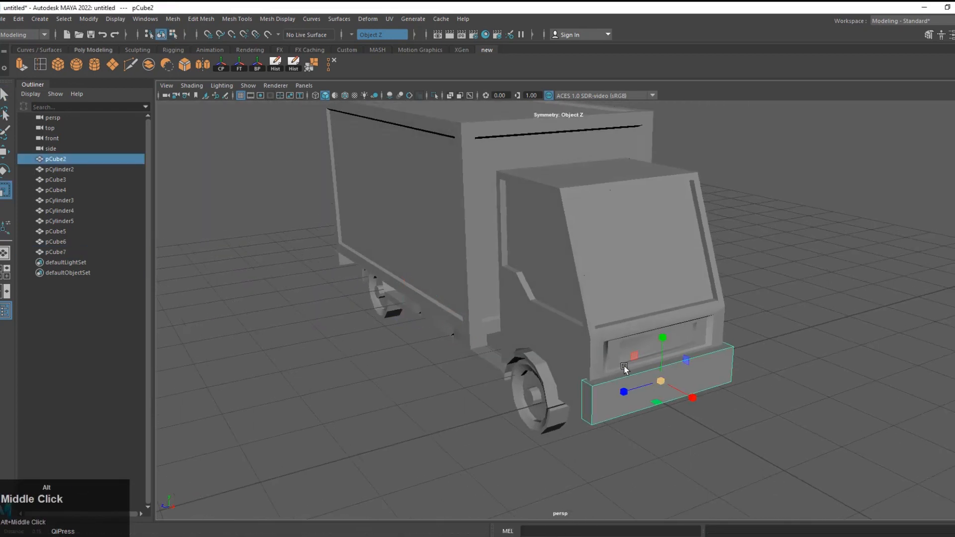
middle_click_drag(625, 370, 582, 387, "alt")
scroll(582, 387, "up", 5, "alt")
left_click_drag(582, 387, 578, 388, "alt")
key("ctrl+d")
key("w")
key("r")
left_click_drag(592, 429, 434, 393)
Move the thin bar back into the cab's front grille recess and fine-tune its fit.
key("f")
left_click_drag(462, 350, 541, 369, "alt")
key("w")
left_click_drag(598, 324, 551, 330)
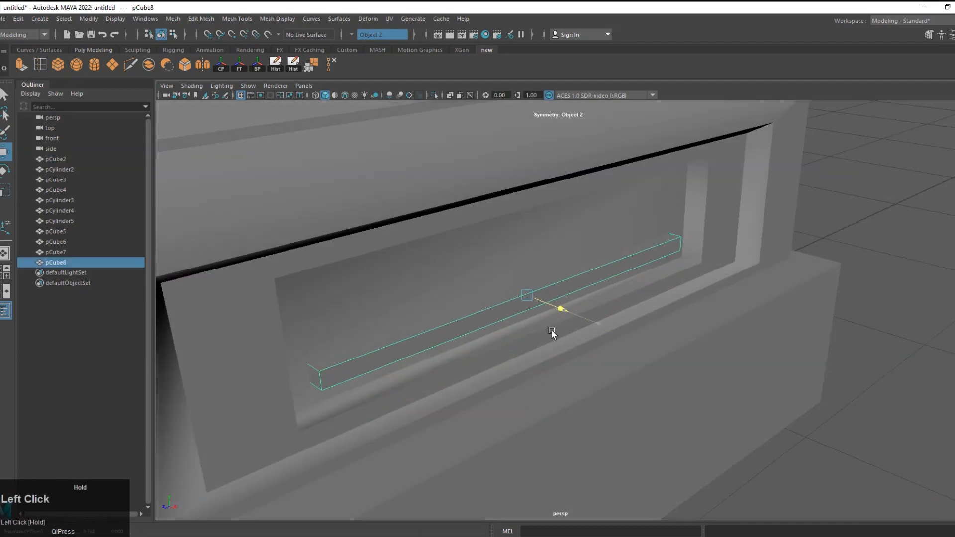
left_click_drag(484, 314, 482, 316)
scroll(483, 315, "down", 3)
left_click_drag(484, 315, 563, 324, "alt")
Duplicate the grille bar at even vertical spacing to fill the recess with four bars, then clear the selection.
scroll(527, 318, "up", 4)
key("w")
left_click_drag(545, 250, 597, 275)
key("ctrl+d")
key("shift+d")
scroll(597, 275, "down", 3)
right_click_drag(656, 239, 701, 216)
left_click(700, 217)
Duplicate the front bumper, raise the copy to the cab's window height and scale it down to a small block.
left_click_drag(532, 342, 572, 348, "alt")
left_click(565, 361)
key("ctrl+d")
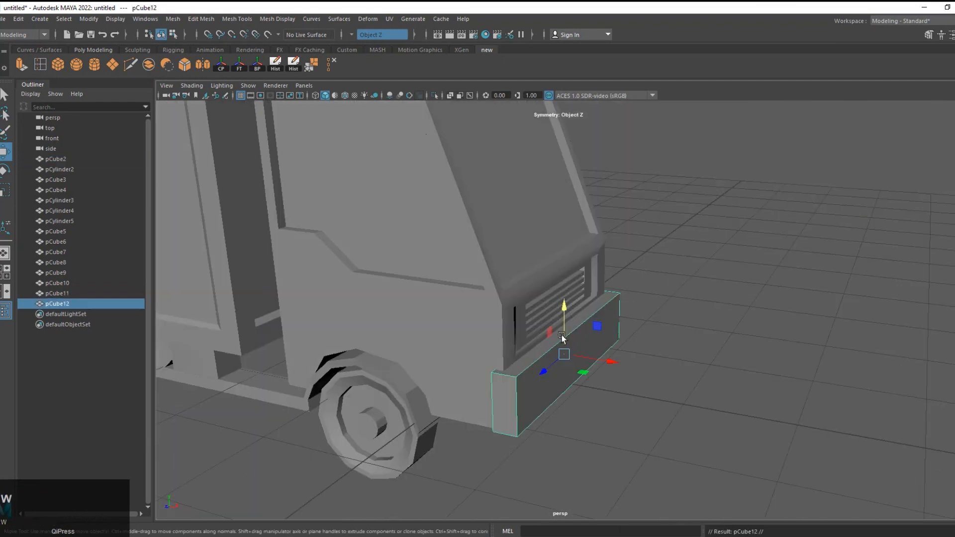
left_click_drag(563, 311, 563, 110)
middle_click_drag(540, 204, 556, 277, "alt")
key("r")
left_click_drag(582, 309, 512, 327)
left_click_drag(610, 304, 546, 321, "alt")
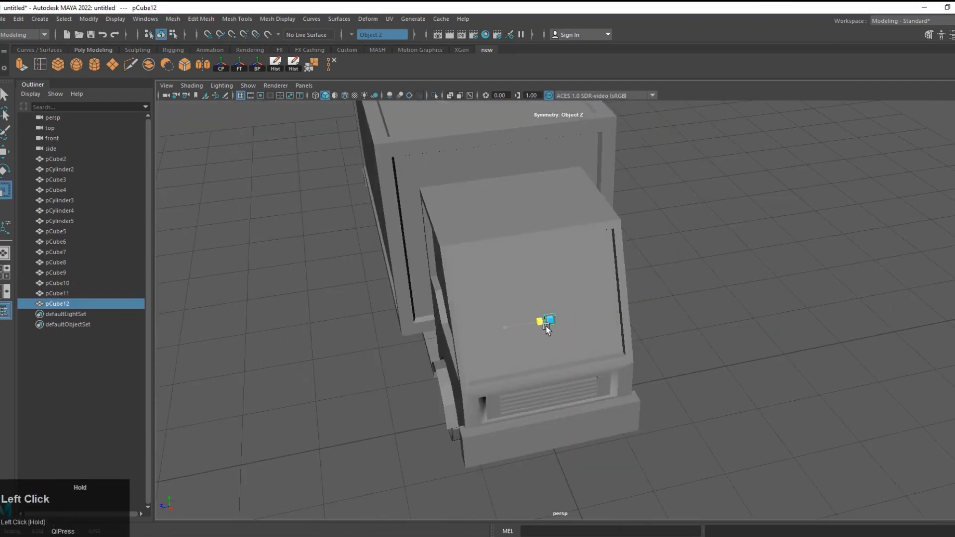
Move the small block from the windshield across to the cab's side at window height.
key("w")
scroll(547, 330, "up", 5)
left_click_drag(421, 309, 298, 411)
key("f")
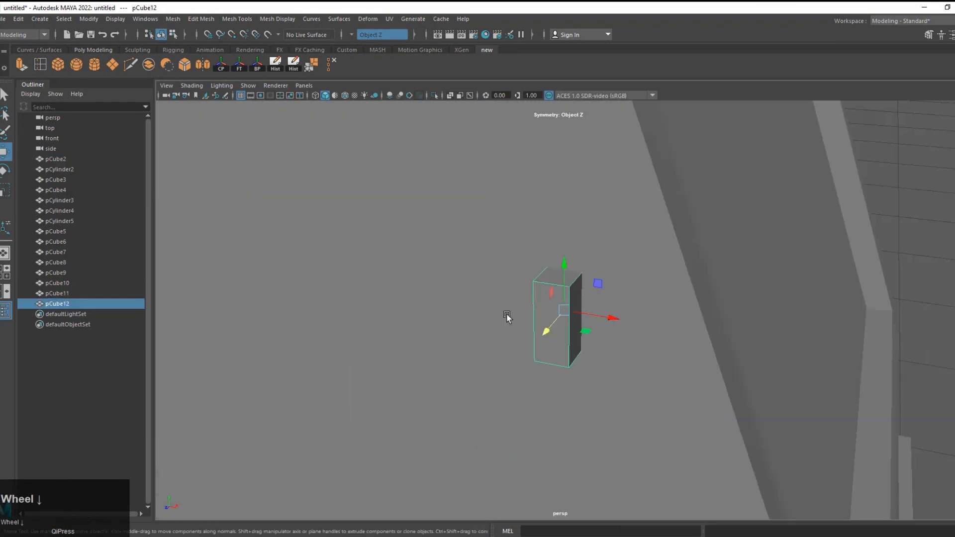
scroll(422, 330, "down", 8)
left_click_drag(422, 330, 369, 326, "alt")
scroll(531, 322, "up", 4)
left_click_drag(527, 322, 490, 344)
left_click_drag(527, 298, 528, 251)
Seat the block against the cab's front window pillar and tilt it parallel to the pillar as a side mirror.
scroll(522, 279, "down", 4)
left_click_drag(488, 294, 557, 161, "alt")
scroll(570, 306, "up", 3)
left_click_drag(570, 305, 505, 302, "alt")
left_click_drag(568, 297, 478, 299)
left_click_drag(478, 299, 603, 294, "alt")
key("e")
middle_click_drag(603, 294, 569, 330, "alt")
left_click_drag(556, 277, 587, 303, "alt")
key("w")
left_click_drag(627, 326, 497, 339)
Reshape the side mirror block into a thin plate by adjusting its size and edges.
left_click(689, 330)
left_click(527, 333)
left_click_drag(458, 344, 604, 323)
key("r")
middle_click_drag(604, 324, 520, 314, "alt")
right_click_drag(502, 319, 500, 284)
left_click(465, 279)
Mirror the side mirror to the other side of the cab across the world Z axis.
left_click_drag(641, 326, 502, 333, "alt")
middle_click_drag(503, 333, 523, 320, "alt")
left_click(501, 309)
left_click(741, 323)
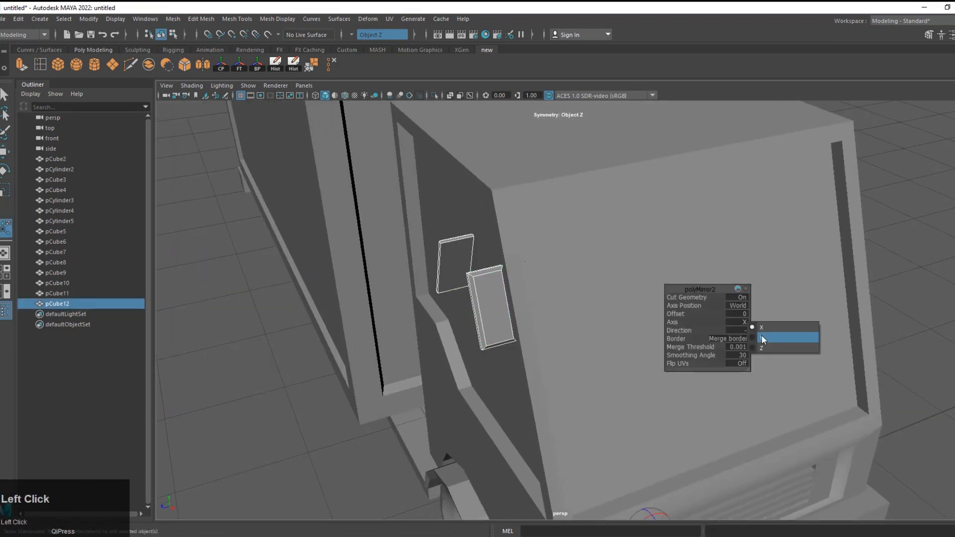
left_click(763, 347)
Select the cab and shift part of the side window's stepped lower outline.
left_click_drag(647, 343, 497, 323, "alt")
right_click_drag(281, 264, 328, 251)
left_click(298, 308)
left_click_drag(318, 318, 556, 312, "alt")
left_click(517, 311)
middle_click_drag(517, 310, 589, 378, "alt")
right_click_drag(498, 278, 495, 316)
left_click(449, 304)
key("w")
left_click_drag(496, 315, 540, 327)
scroll(538, 388, "up", 2)
middle_click_drag(532, 428, 529, 375, "alt")
scroll(560, 374, "down", 4)
Add another edge of the stepped window outline to the selection and slide it along the cab's side.
left_click(863, 318)
scroll(515, 392, "up", 4)
key("ctrl+z")
left_click(588, 476, "shift")
left_click_drag(592, 443, 604, 382)
scroll(612, 444, "down", 4)
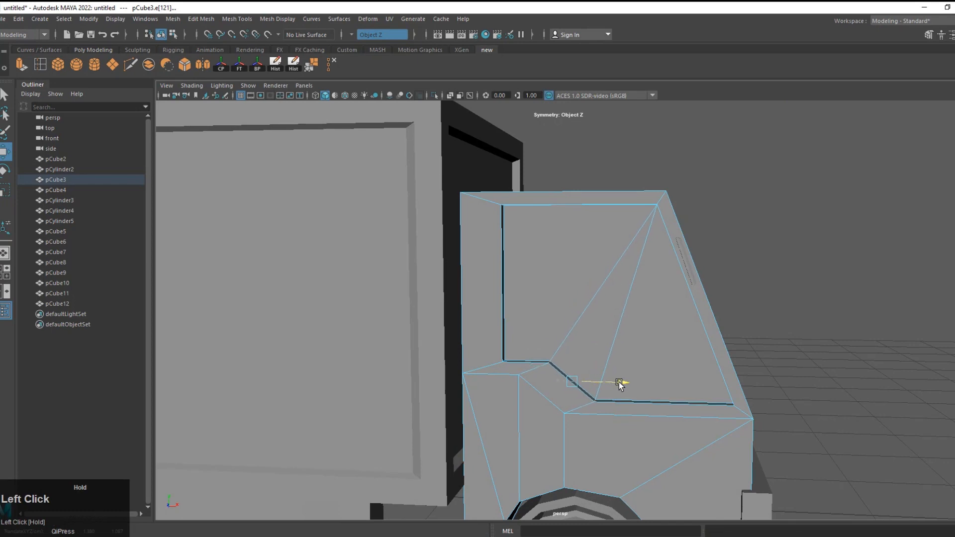
Duplicate a small block beside the rear of the cab door and scale the copy into a short horizontal bar.
scroll(647, 358, "down", 5)
scroll(666, 304, "up", 3)
left_click(666, 303)
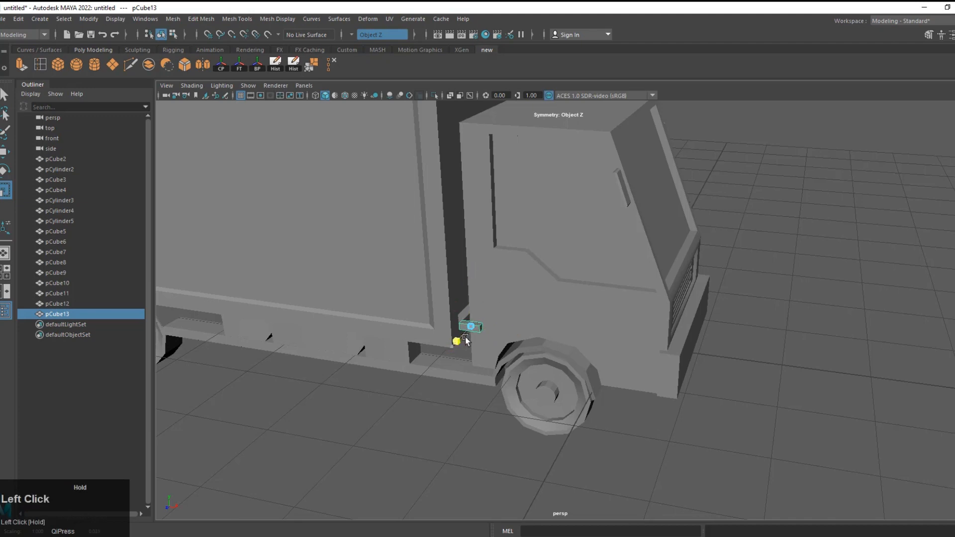
left_click_drag(481, 317, 487, 309)
key("f")
scroll(488, 309, "down", 12)
left_click_drag(603, 315, 558, 323, "alt")
Position the short bar on the cab's door below the window outline as a door handle.
left_click_drag(501, 292, 500, 247)
left_click_drag(538, 312, 559, 317)
scroll(555, 301, "down", 3)
left_click_drag(554, 301, 572, 283, "alt")
left_click_drag(563, 316, 540, 315)
scroll(575, 302, "down", 5)
scroll(522, 309, "up", 5)
left_click_drag(481, 323, 486, 320)
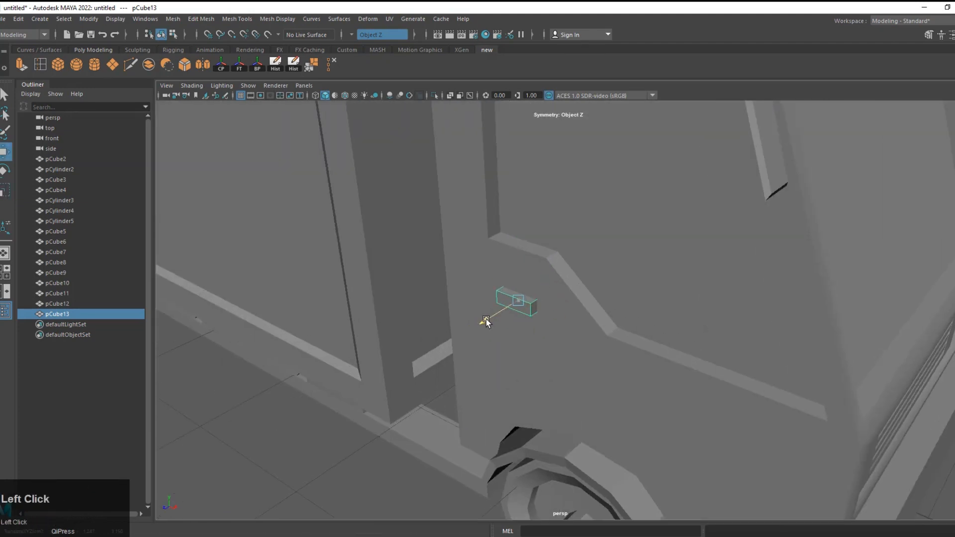
Duplicate the door handle onto the cargo box's side panel and stretch the copy into a tall, thin vertical slat.
scroll(619, 406, "down", 8)
left_click_drag(557, 393, 658, 381, "alt")
left_click_drag(605, 332, 565, 335, "alt")
scroll(565, 335, "down", 5, "alt")
left_click_drag(582, 374, 573, 320)
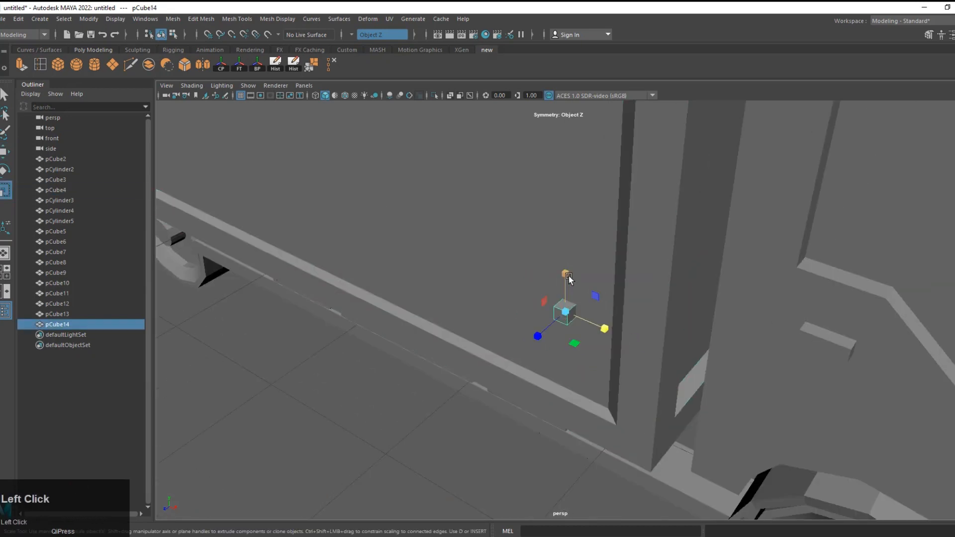
left_click_drag(565, 274, 567, 125)
scroll(586, 284, "down", 6)
left_click_drag(587, 285, 600, 249, "alt")
Raise the slat's top vertices to the upper edge of the side panel recess.
right_click_drag(533, 266, 484, 264)
left_click_drag(528, 318, 556, 269)
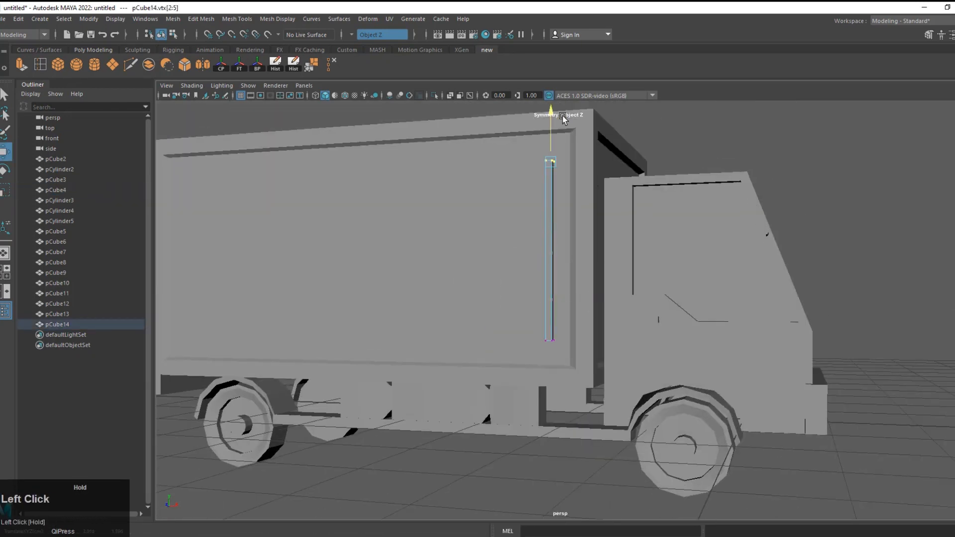
key("f")
left_click_drag(564, 214, 564, 257, "alt")
left_click_drag(575, 217, 565, 244, "alt")
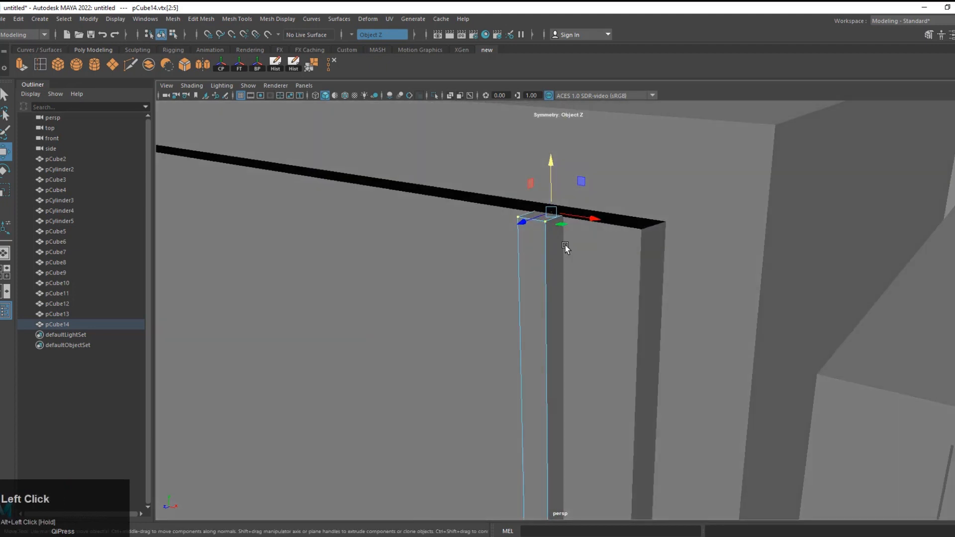
scroll(565, 245, "down", 8)
Fit the slat's bottom vertices to the lower edge of the side panel recess.
left_click_drag(655, 475, 537, 390)
key("f")
left_click_drag(560, 329, 571, 261, "alt")
left_click_drag(557, 386, 558, 387)
scroll(558, 386, "down", 8)
left_click(568, 304)
scroll(569, 304, "up", 4)
left_click(561, 266)
mouse_move(561, 264)
right_mouse_down()
mouse_move(561, 315)
mouse_move(563, 275)
right_mouse_up()
left_click(562, 272)
left_click_drag(637, 404, 534, 346)
left_click_drag(561, 313, 562, 321)
Fine-tune the slat's end vertices so it spans the full height of the recess, and return to object selection.
scroll(562, 318, "down", 4)
middle_click_drag(553, 149, 550, 274, "alt")
scroll(550, 274, "up", 4)
left_click_drag(540, 223, 524, 354)
scroll(524, 354, "up", 2)
middle_click_drag(523, 353, 506, 397, "alt")
scroll(507, 398, "down", 1)
left_click_drag(501, 496, 591, 448)
scroll(518, 478, "down", 10)
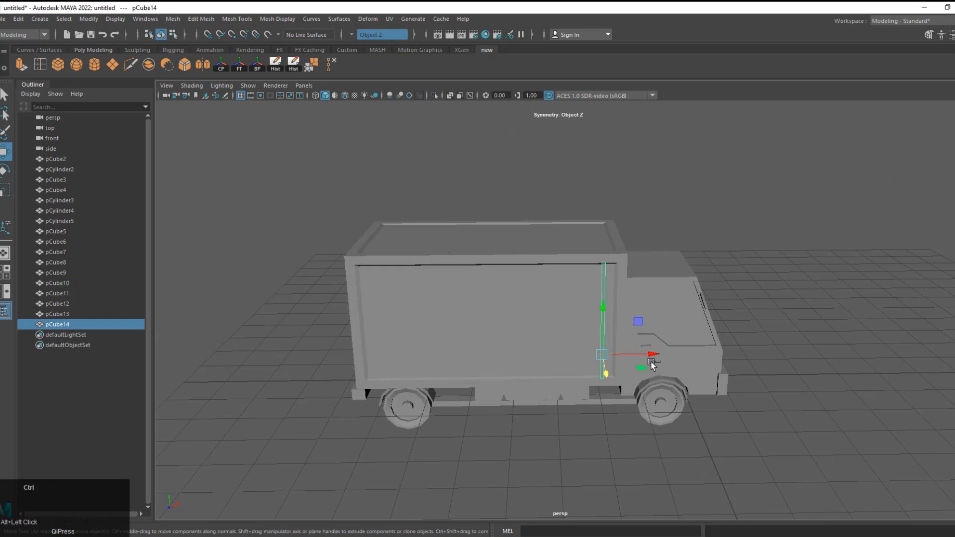
Duplicate the slat at even spacing along the cargo box's side panel, adding thirteen copies to fill the recess.
scroll(631, 357, "up", 6)
key("shift+d")
key("shift+d")
key("shift+d")
key("shift+d")
key("shift+d")
key("shift+d")
key("shift+d")
key("shift+d")
key("shift+d")
key("shift+d")
key("shift+d")
key("shift+d")
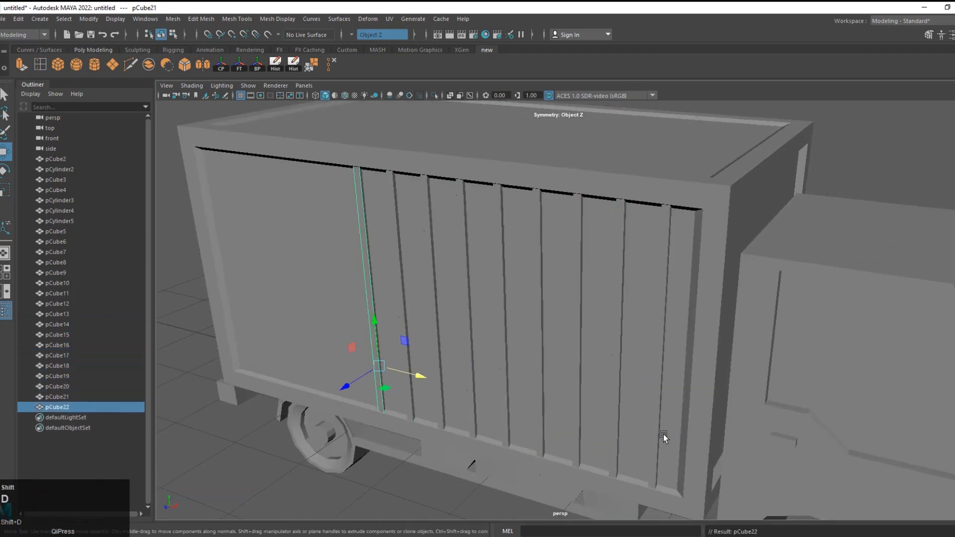
Select all the vertical slats on the cargo box's side panel.
middle_click_drag(571, 401, 405, 307, "alt")
left_click(67, 364, "shift")
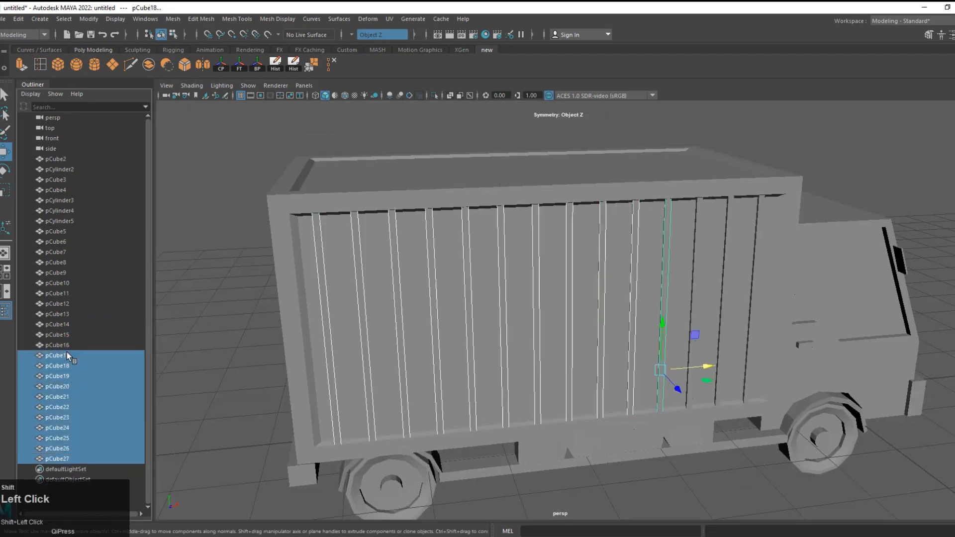
left_click_drag(866, 338, 770, 331, "alt")
scroll(769, 331, "down", 4)
Try to mirror the slats together with the door handle across the world Z axis.
left_click(666, 313, "shift")
left_click(202, 64)
left_click(741, 323)
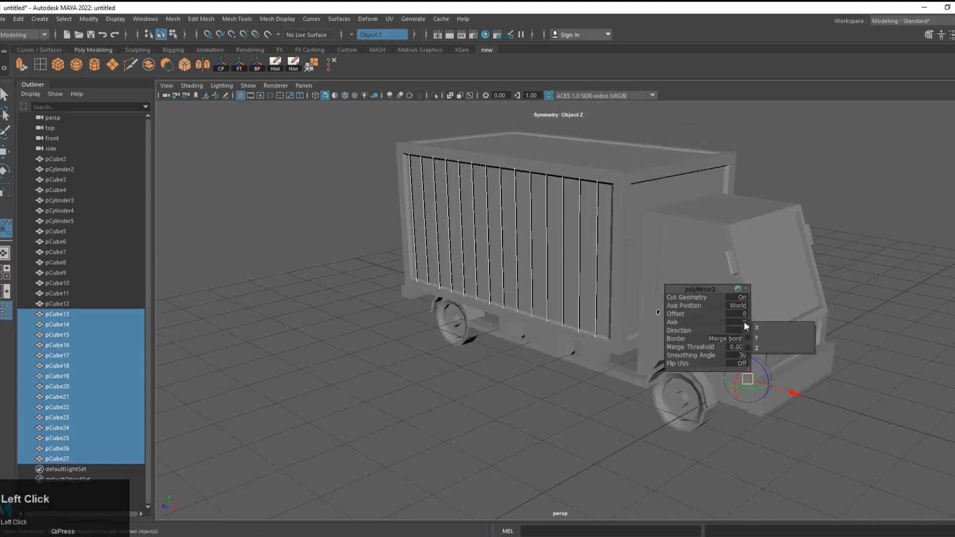
left_click(761, 349)
left_click_drag(895, 323, 772, 318, "alt")
scroll(625, 284, "down", 4)
left_click_drag(587, 318, 561, 312, "alt")
key("ctrl+z")
key("ctrl+z")
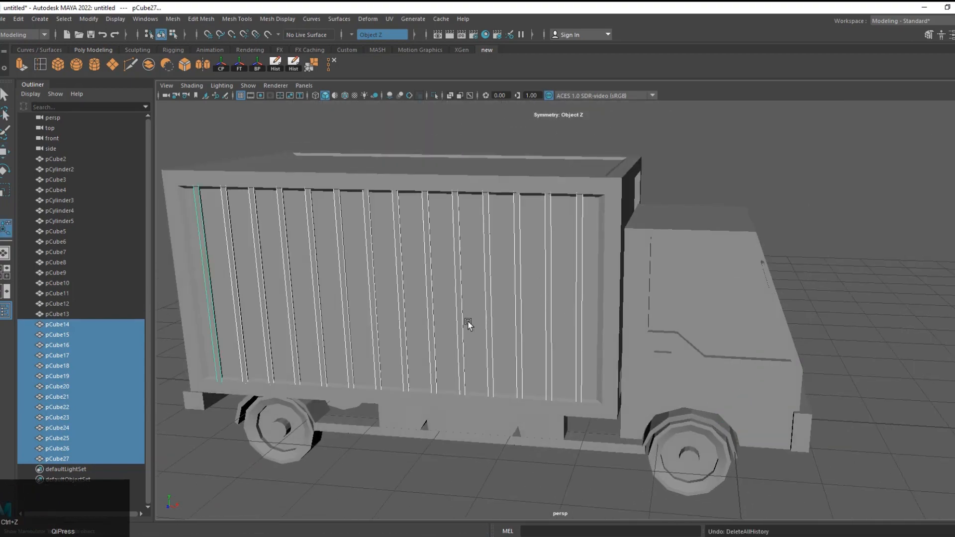
Combine the slats into one mesh and mirror it across the Z axis to the cargo box's opposite side.
scroll(452, 320, "down", 4)
left_click_drag(452, 319, 433, 348, "alt")
left_click(184, 65)
left_click(203, 65)
left_click(743, 323)
left_click(761, 349)
key("q")
Duplicate an existing block, scale the copy down and place it on the cargo box's rear panel.
left_click_drag(373, 358, 449, 335, "alt")
scroll(475, 379, "down", 2)
left_click(444, 405)
key("ctrl+d")
key("w")
key("r")
left_click_drag(479, 392, 444, 385)
key("f")
scroll(548, 329, "down", 3)
left_click_drag(564, 310, 510, 327)
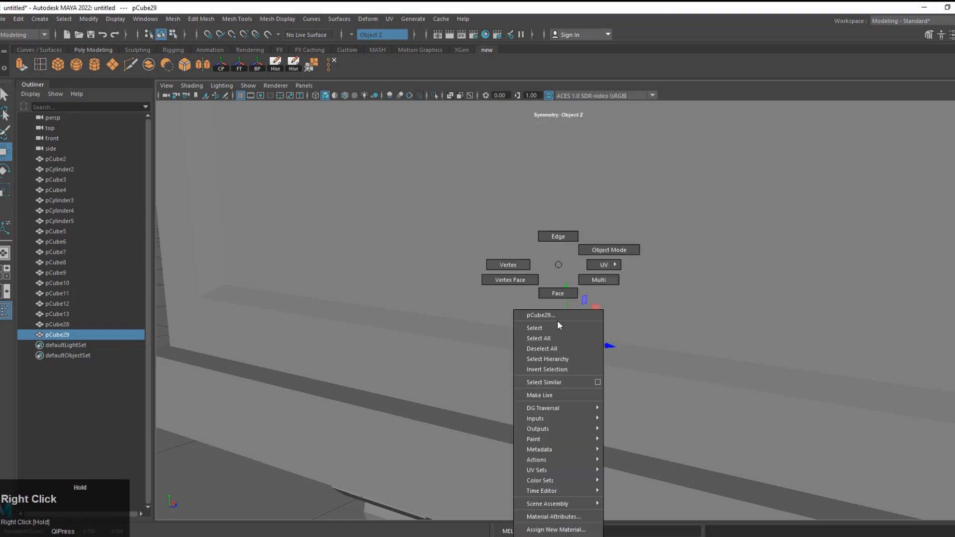
Pull the rear block's top face up to the frame's upper edge to form a vertical door divider.
right_click_drag(558, 336, 559, 369)
left_click(562, 322)
scroll(562, 322, "down", 7)
left_click_drag(561, 331, 606, 319, "alt")
middle_click_drag(605, 320, 558, 454, "alt")
left_click_drag(513, 400, 539, 177)
key("f")
scroll(557, 251, "down", 3)
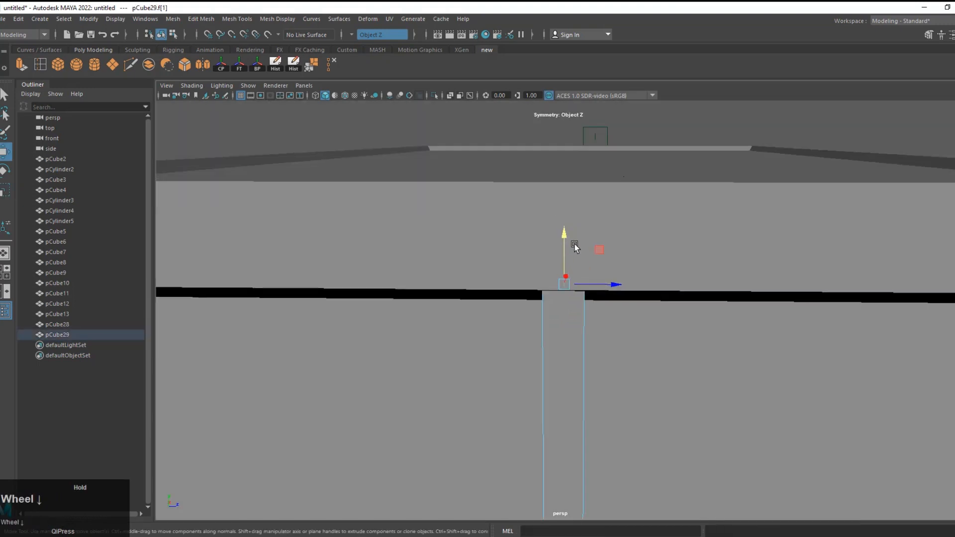
scroll(574, 237, "down", 3)
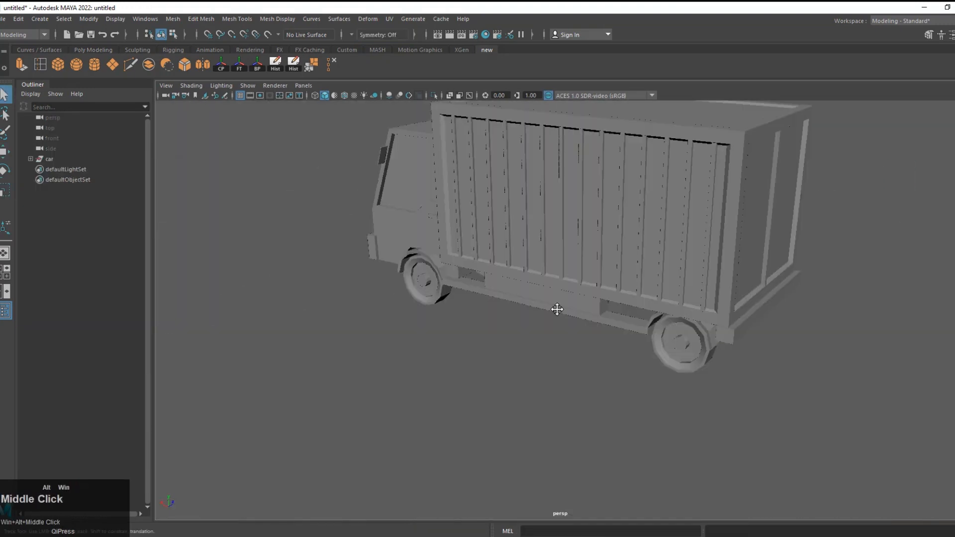
Extrude the faces on the rear tire's inner side and scale them down to a small central disc.
left_click_drag(559, 309, 528, 321, "alt")
scroll(618, 332, "up", 5)
middle_click_drag(618, 332, 567, 362, "alt")
right_click_drag(580, 264, 533, 266)
left_click(547, 341)
key("ctrl+F11")
key("ctrl+e")
left_click_drag(541, 342, 408, 416)
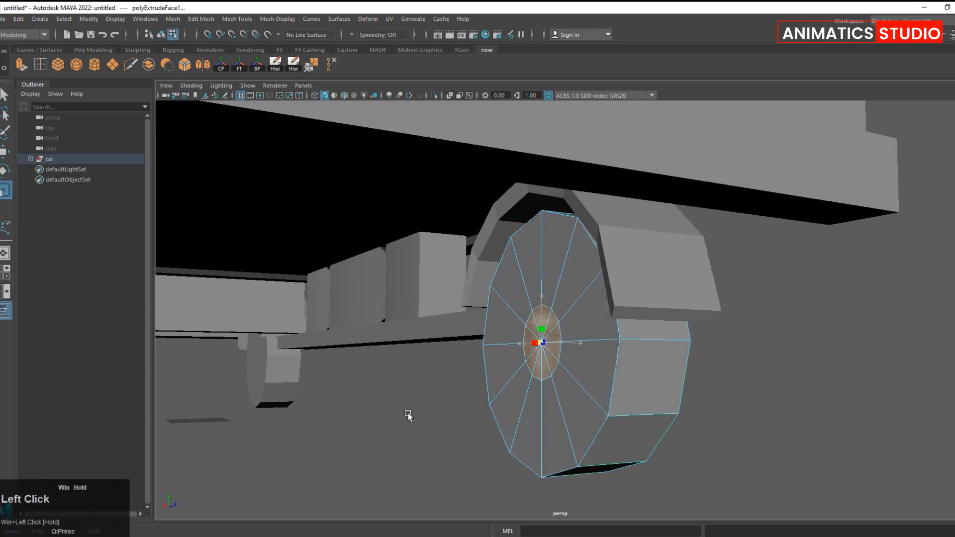
Extrude the rear tire's inner central disc inward beneath the truck to form half an axle.
left_click_drag(490, 352, 498, 378, "alt")
middle_click_drag(502, 348, 550, 296, "alt")
key("ctrl+e")
key("w")
mouse_move(557, 334)
left_mouse_down("alt")
mouse_move(580, 309)
mouse_move(572, 344)
left_mouse_up("alt")
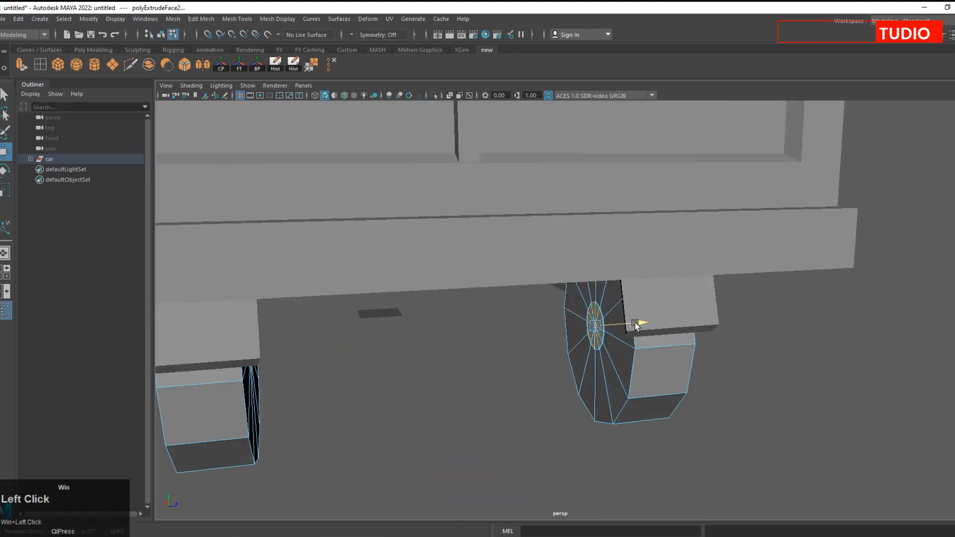
left_click_drag(640, 324, 507, 326)
Delete the faces of the opposite rear tire.
left_click_drag(490, 370, 492, 349, "alt")
left_click(492, 349)
left_click_drag(395, 347, 294, 259)
left_click_drag(319, 279, 249, 264, "alt")
left_click_drag(237, 222, 357, 395)
key("Delete")
Delete the remaining rear tire's history and try to mirror it with its capped axle to the opposite side.
right_click_drag(371, 276, 410, 254)
left_click(519, 334)
left_click_drag(519, 334, 572, 318, "alt")
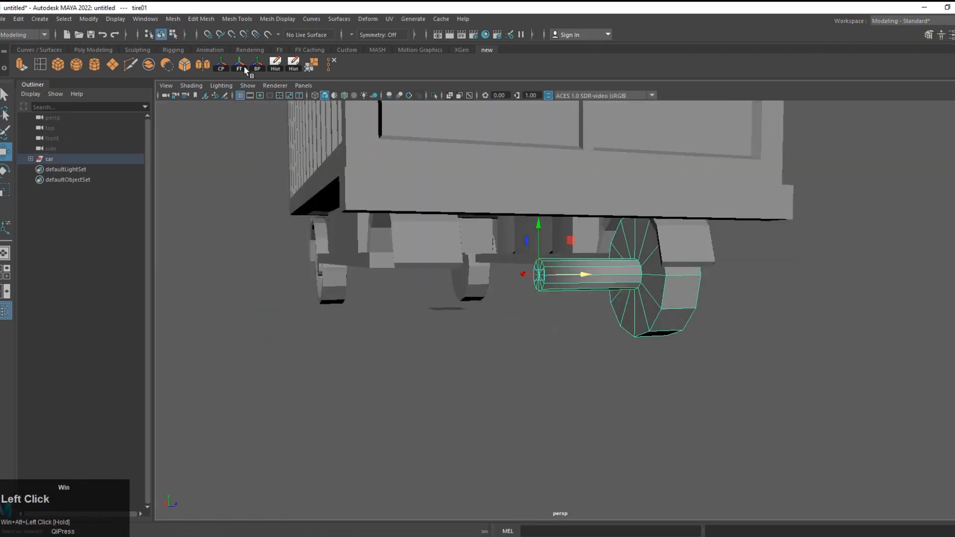
left_click(277, 67)
scroll(548, 299, "up", 5)
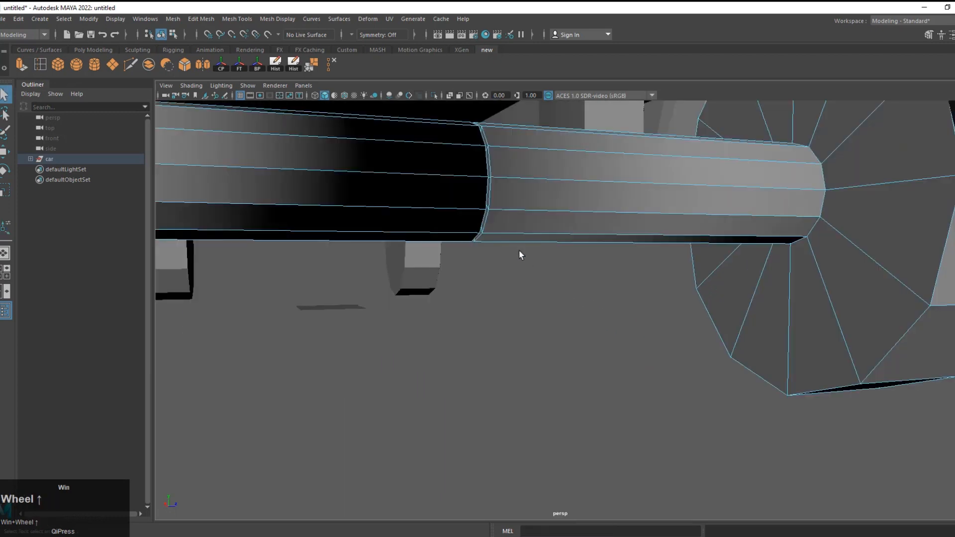
scroll(489, 220, "down", 3)
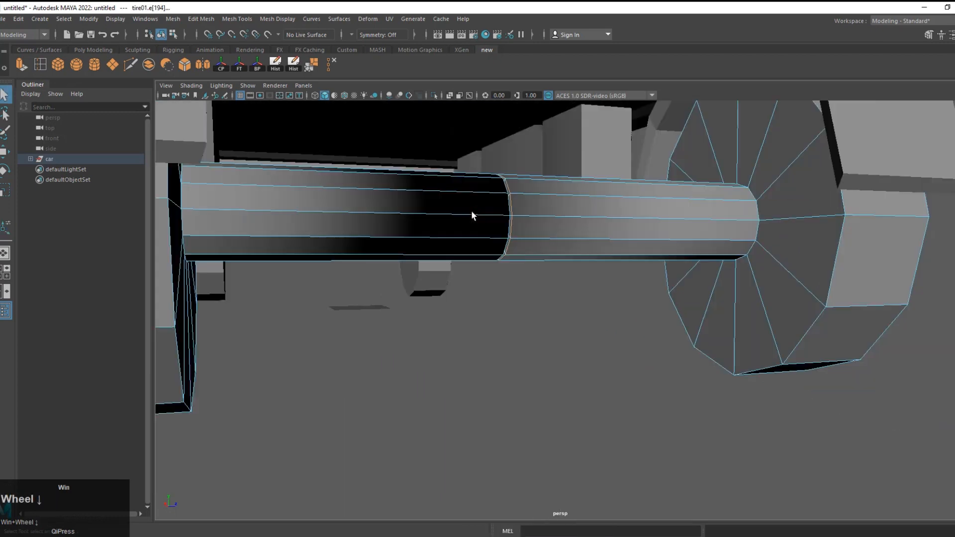
Inspect the seam where the axle halves meet and undo the tire mirror.
left_click_drag(472, 212, 448, 248, "alt")
key("w")
scroll(399, 288, "up", 4)
right_click_drag(413, 264, 369, 264)
scroll(363, 253, "up", 5)
scroll(363, 253, "down", 7)
left_click(441, 241)
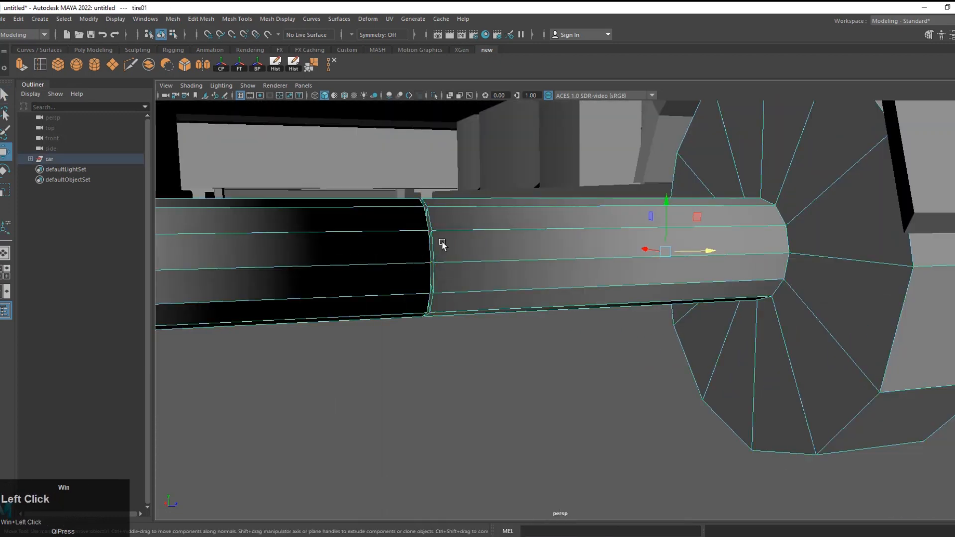
scroll(442, 244, "down", 3)
key("ctrl+z")
Delete the cap faces at the free end of the half axle.
right_click(477, 316)
left_click_drag(501, 287, 552, 284, "alt")
scroll(552, 284, "up", 4)
left_click(650, 321)
right_click_drag(667, 317, 697, 271)
scroll(669, 388, "down", 5)
left_click_drag(665, 401, 640, 398, "alt")
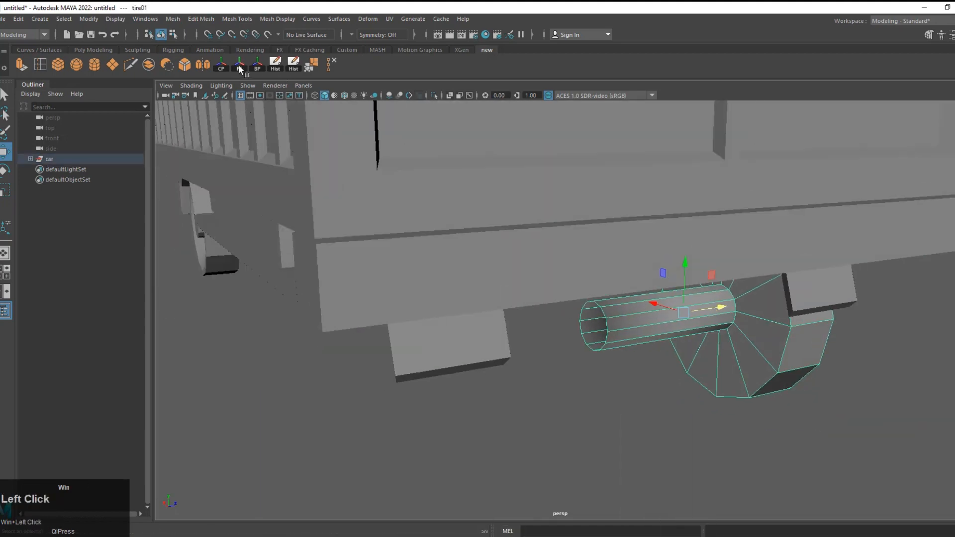
Mirror the rear tire and open-ended axle to the opposite side and select the axle's middle edge loop.
left_click_drag(677, 322, 741, 348)
right_click_drag(616, 323, 647, 294)
left_click(622, 365)
left_click(617, 328)
scroll(614, 359, "up", 5)
right_click_drag(500, 365, 496, 336)
scroll(495, 339, "down", 5)
left_click(456, 343)
key("w")
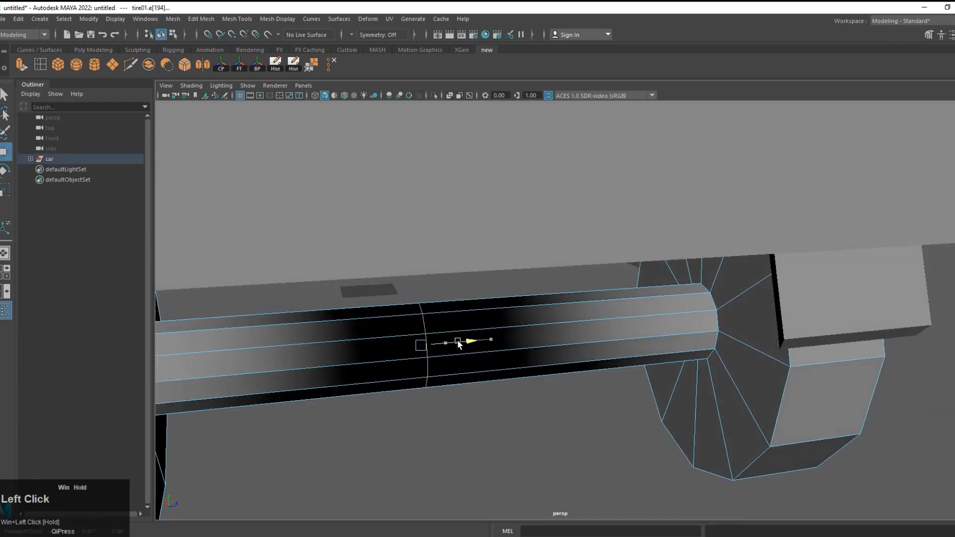
scroll(485, 354, "down", 3)
scroll(485, 353, "up", 3)
left_click(329, 66)
scroll(468, 328, "down", 5)
left_click_drag(428, 323, 450, 311, "alt")
right_click_drag(450, 308, 468, 284)
left_click_drag(448, 348, 441, 315, "alt")
left_click(436, 268)
key("3")
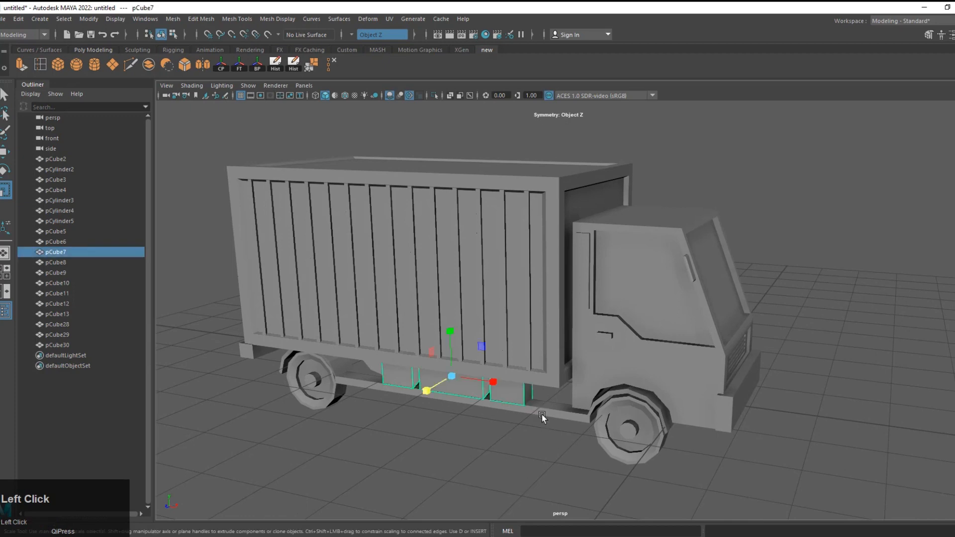
Combine the wheel fenders, chassis rails and underbody boxes into one mesh.
left_click_drag(542, 417, 560, 368, "alt")
scroll(572, 392, "up", 2)
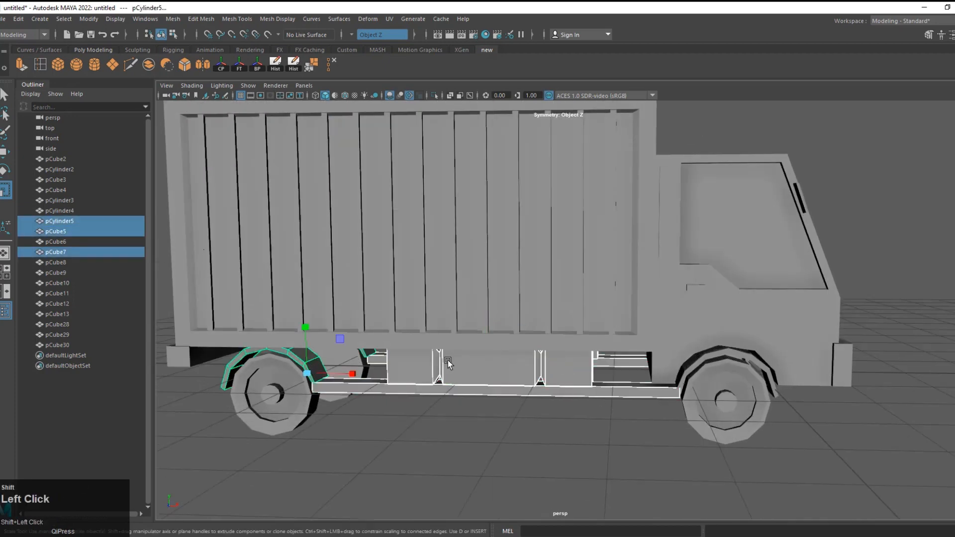
left_click(113, 67)
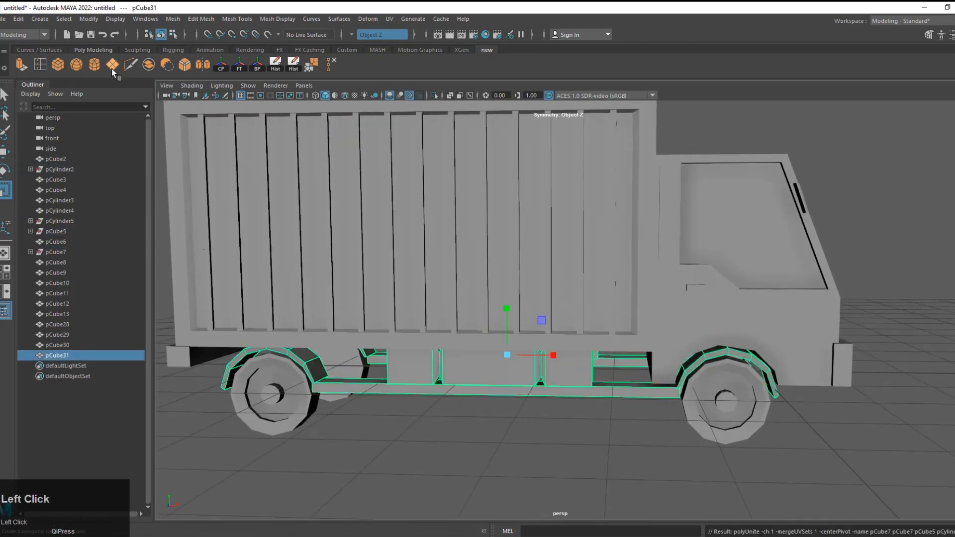
Select the cab together with its side mirrors, front bumper and grille slats.
scroll(816, 309, "down", 3)
left_click_drag(818, 308, 635, 321, "alt")
scroll(632, 326, "up", 3)
middle_click_drag(614, 348, 706, 369, "alt")
left_click(518, 342)
left_click(500, 221, "shift")
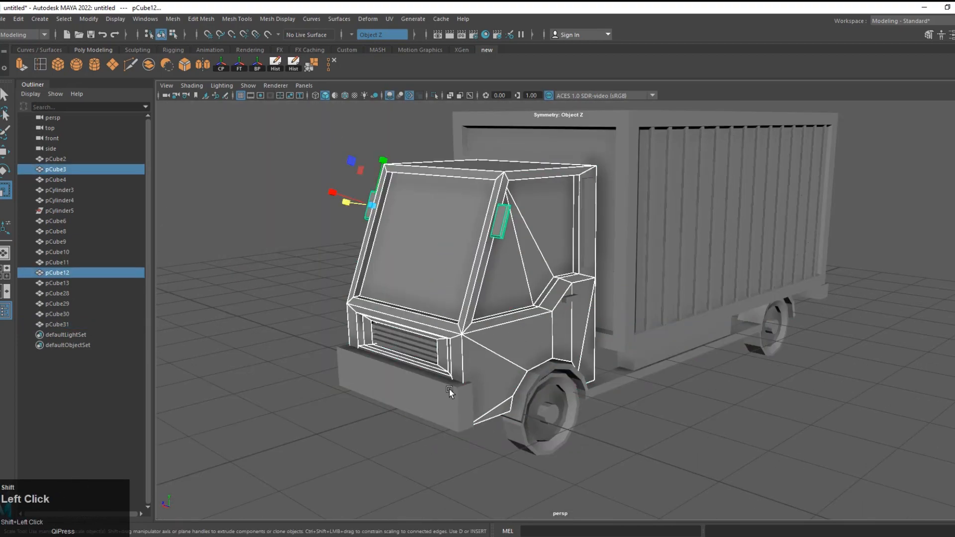
left_click_drag(432, 385, 525, 358, "alt")
scroll(486, 398, "up", 3)
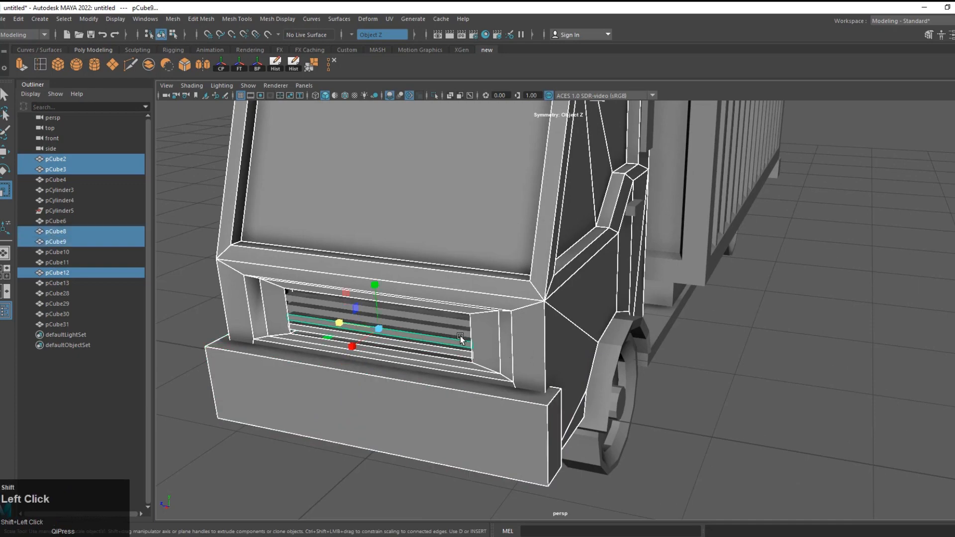
scroll(507, 337, "down", 3, "alt")
left_click_drag(509, 339, 631, 335, "alt")
scroll(603, 272, "down", 3, "alt")
left_click_drag(603, 271, 596, 289, "alt")
left_click(530, 268, "shift")
Select all parts of the truck and freeze their transformations.
left_click_drag(639, 263, 551, 267, "alt")
scroll(599, 294, "down", 2, "alt")
left_click_drag(511, 297, 454, 410, "alt")
left_click_drag(628, 356, 719, 294, "alt")
left_click_drag(268, 164, 691, 410)
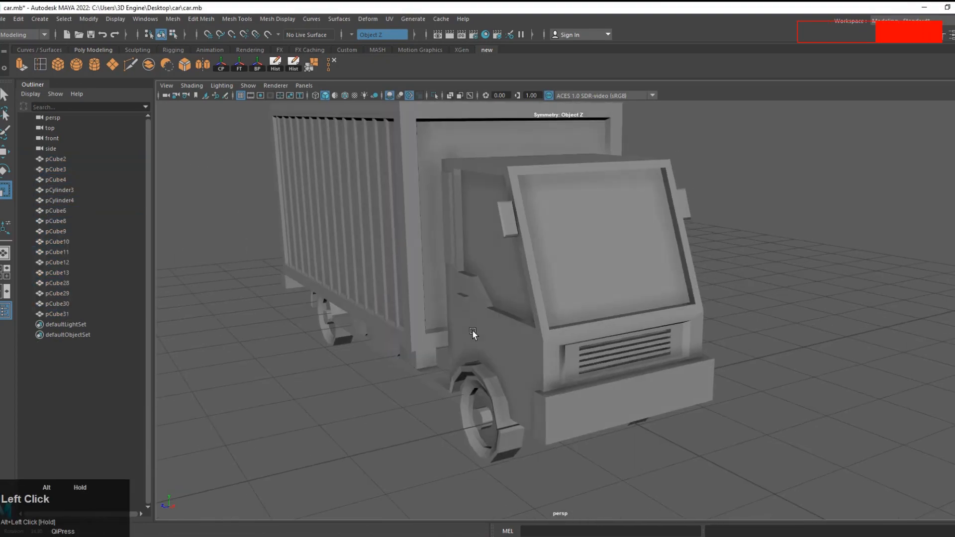
scroll(505, 323, "down", 2, "alt")
left_click_drag(688, 357, 689, 358)
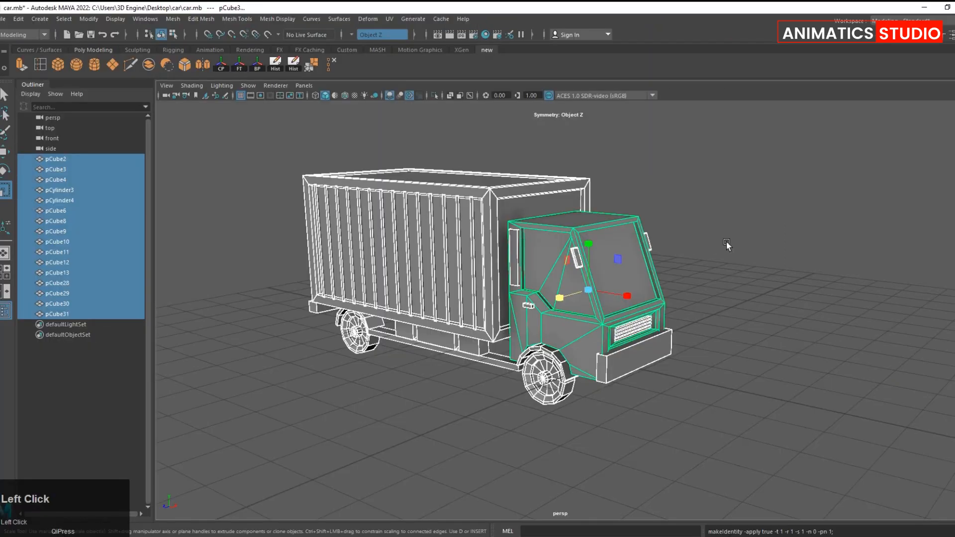
Assign a new Lambert material to all truck parts and rename it car_mt.
scroll(710, 244, "down", 3)
right_click_drag(466, 260, 475, 468)
right_click_drag(465, 525, 465, 525)
left_click(436, 298)
left_click(849, 114)
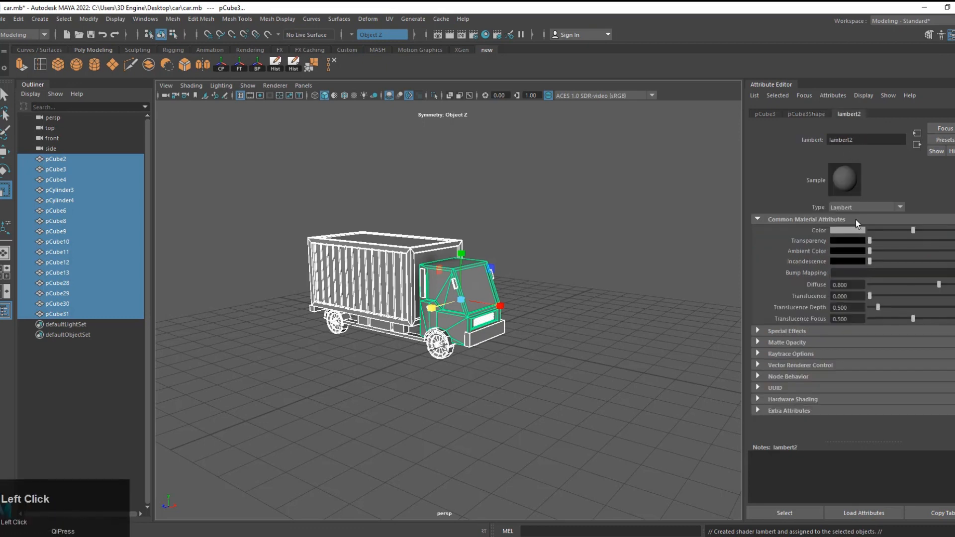
left_click(858, 139)
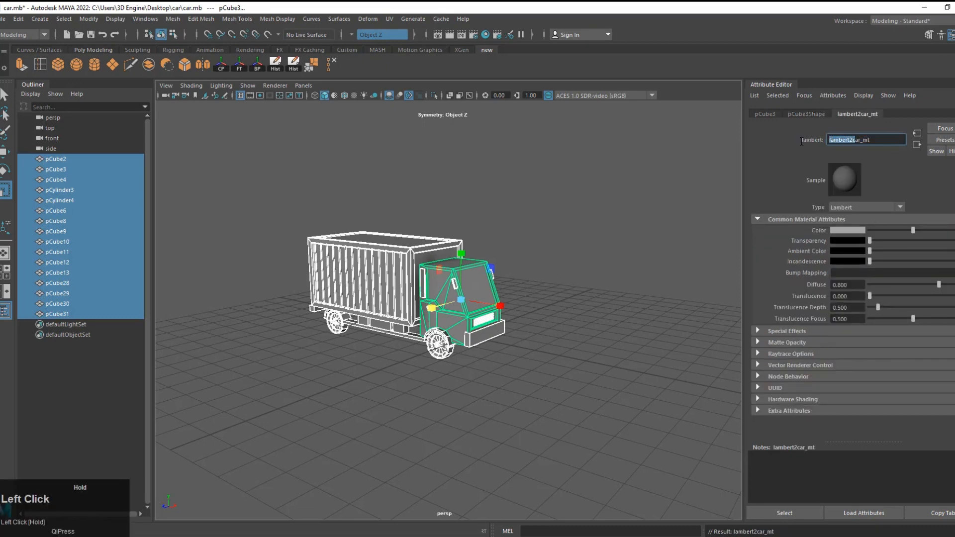
left_click(678, 214)
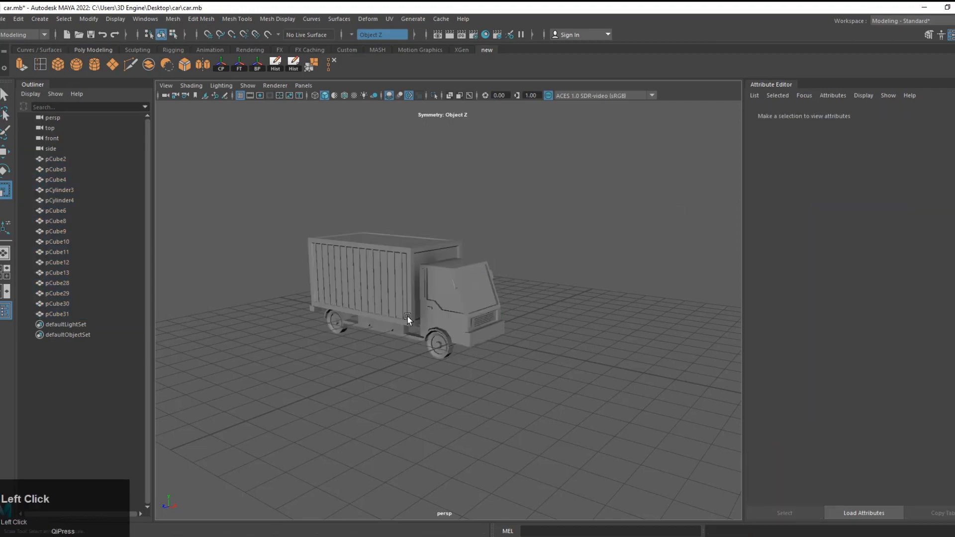
Open the UV Editor, place it beside the truck view and select the cargo box's side slats.
left_click(407, 318)
scroll(417, 279, "up", 3)
left_click(389, 19)
left_click(413, 38)
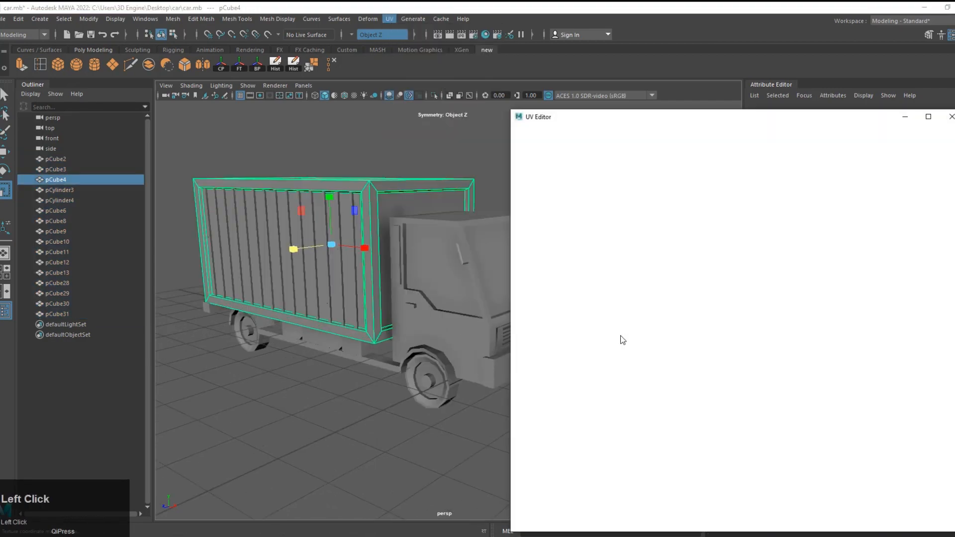
left_click(246, 119)
left_click_drag(308, 294, 404, 309, "alt")
middle_click_drag(404, 308, 368, 267, "alt")
left_click(317, 320)
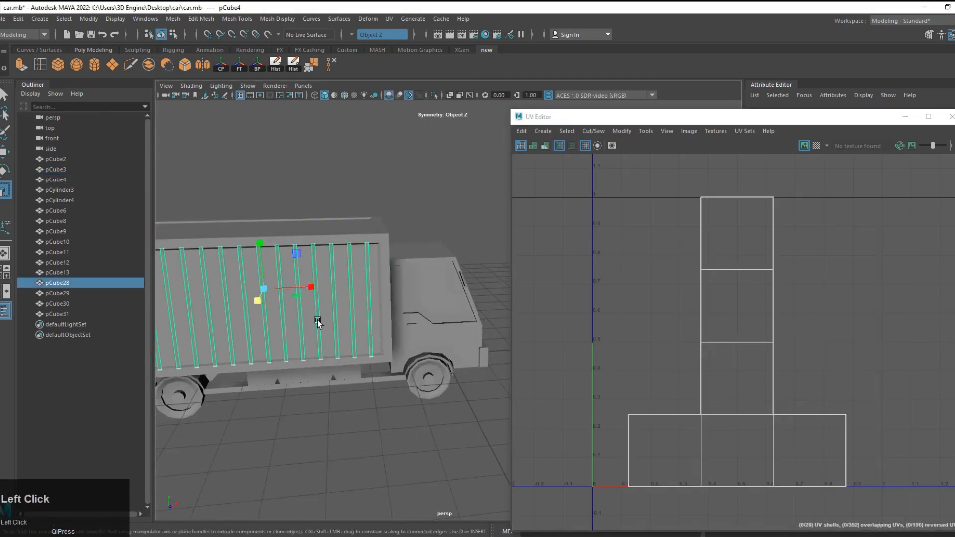
left_click_drag(597, 121, 760, 102)
scroll(504, 290, "down", 2)
middle_click_drag(503, 291, 540, 294, "alt")
scroll(540, 293, "up", 3)
left_click_drag(540, 294, 503, 353, "alt")
Apply an automatic UV projection to the cargo box's side slats.
left_click(389, 19)
left_click(405, 39)
left_click(389, 19)
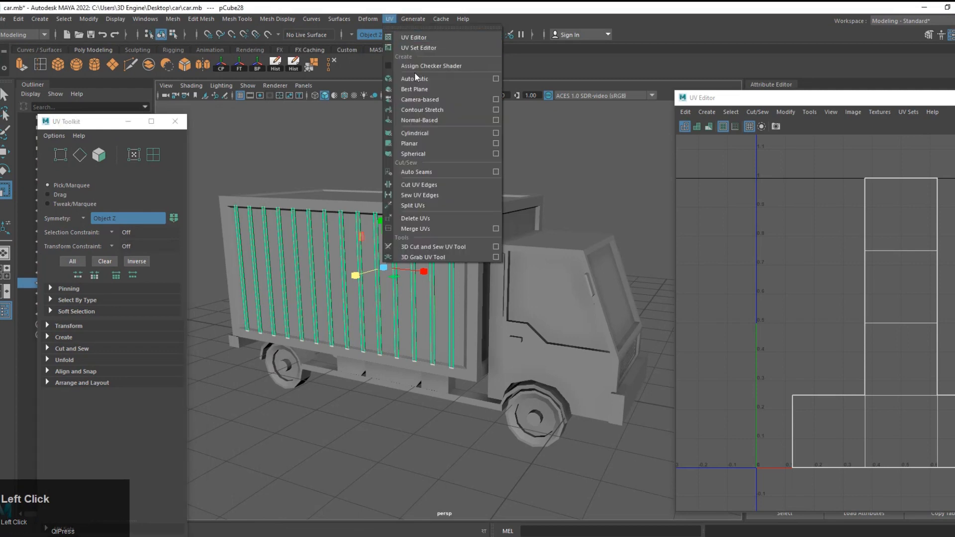
left_click(414, 79)
scroll(904, 305, "down", 2)
scroll(903, 302, "up", 3)
Select all UVs of the side slats and lay out their shells along U.
left_click(78, 383)
scroll(78, 388, "down", 1)
left_click(74, 424)
right_click_drag(818, 269, 863, 270)
scroll(865, 270, "down", 3)
left_click_drag(888, 96, 791, 103)
left_click(80, 428)
left_click_drag(85, 121, 170, 105)
left_click(160, 493)
scroll(727, 340, "up", 5)
scroll(728, 340, "down", 8)
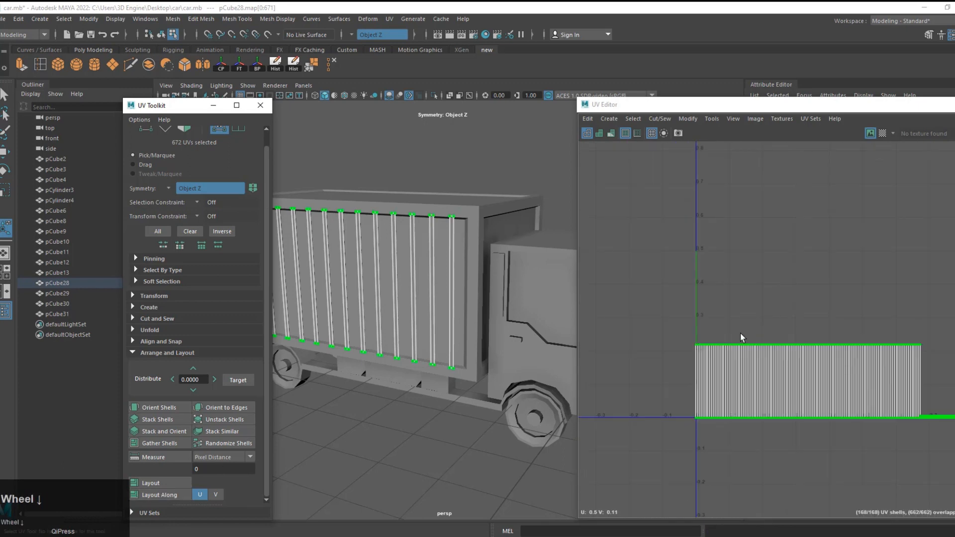
Turn on the checker pattern in the UV Editor and repack the side slats' shells with Layout.
middle_click_drag(687, 297, 767, 323, "alt")
left_click(883, 134)
scroll(720, 305, "down", 3)
left_click(162, 483)
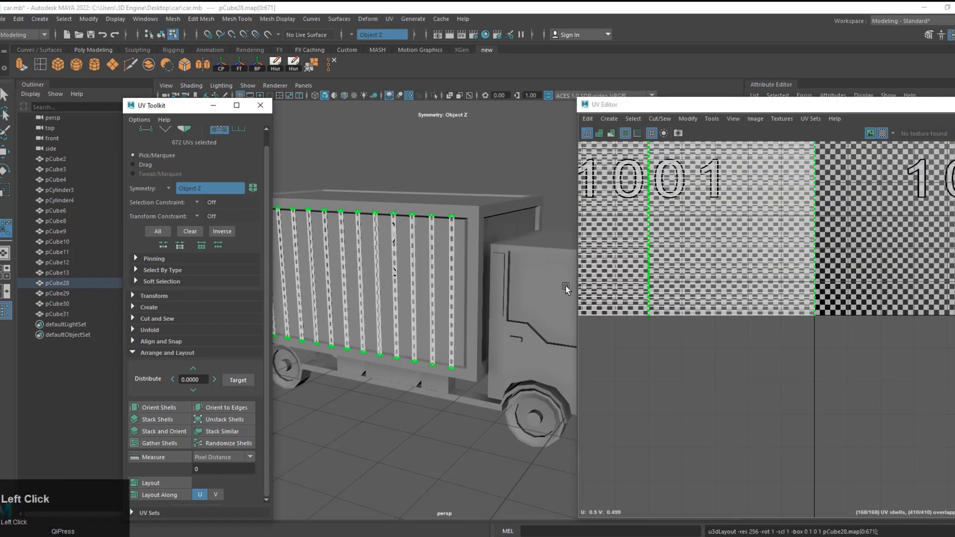
Move the side slats' UV shells in the negative U direction out of the 0–1 tile.
scroll(391, 308, "up", 7)
scroll(714, 240, "down", 6)
scroll(509, 263, "down", 8)
left_click_drag(507, 264, 540, 273, "alt")
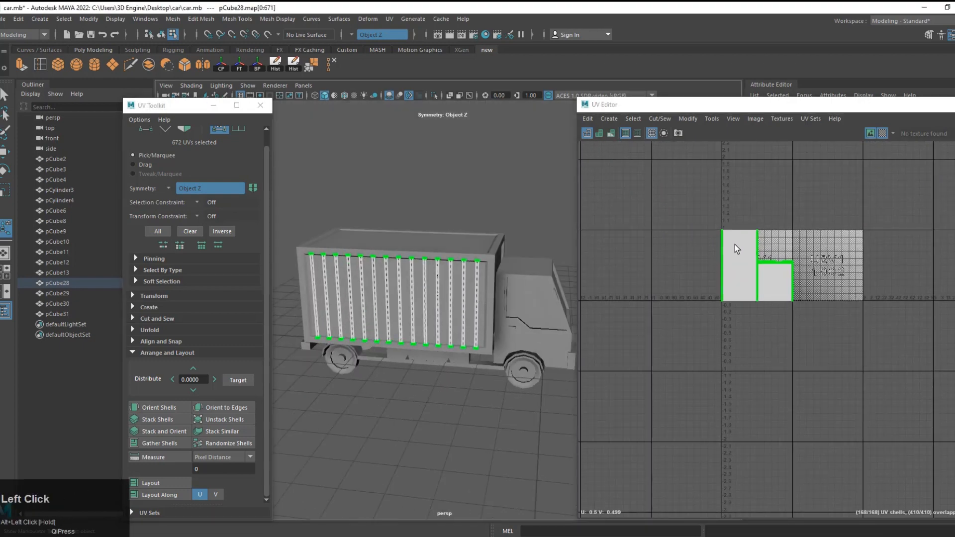
key("w")
left_click_drag(830, 265, 743, 266)
Apply an automatic UV projection to the rear door divider and lay out its shells.
left_click_drag(463, 252, 555, 249, "alt")
right_click_drag(350, 203, 376, 187)
left_click(341, 294)
left_click(389, 19)
left_click(404, 62)
left_click(174, 483)
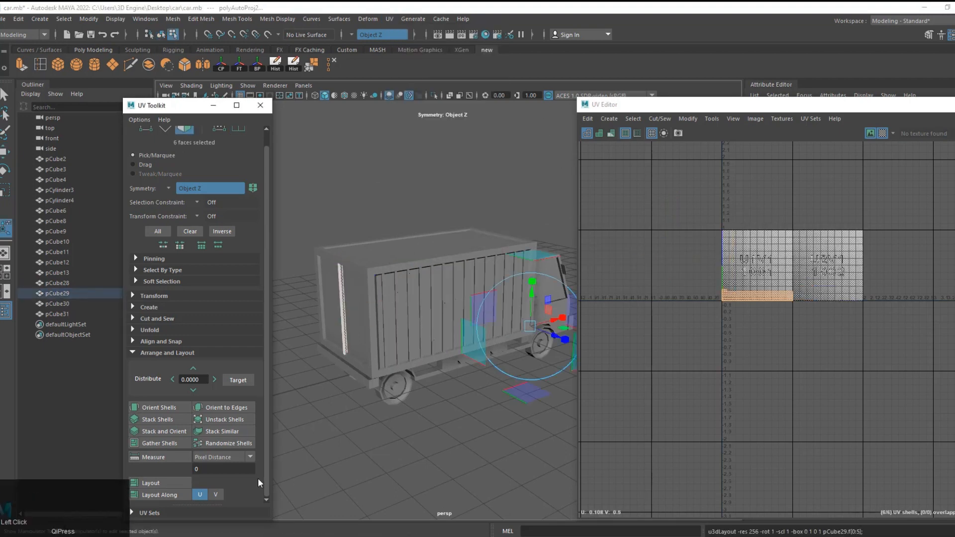
Move the rear divider's UV shells in negative U and V out of the 0–1 tile.
left_click_drag(454, 265, 599, 287, "alt")
right_click_drag(732, 259, 750, 277)
left_click_drag(689, 261, 813, 322)
key("w")
left_click_drag(759, 228, 759, 241)
left_click_drag(833, 327, 758, 326)
Try to apply an automatic UV projection to the cargo box.
left_click_drag(329, 319, 449, 269, "alt")
scroll(426, 294, "up", 5)
left_click(390, 19)
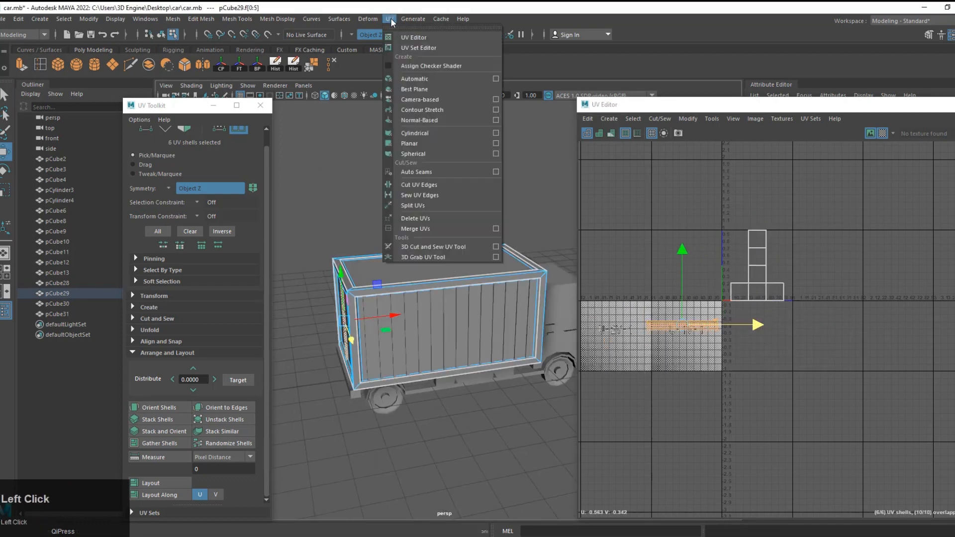
left_click(416, 155)
scroll(464, 314, "up", 5)
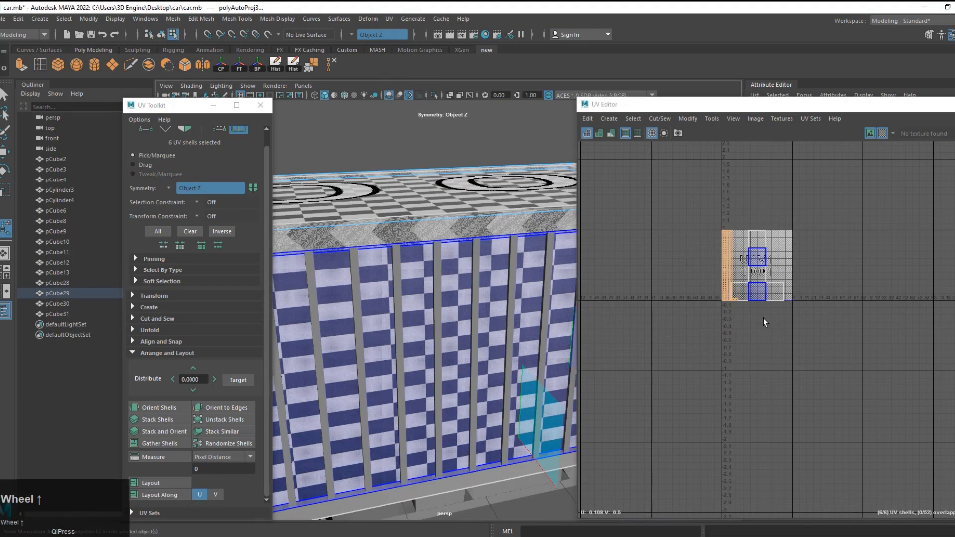
Select only the cargo box as an object, apply an automatic UV projection and lay out its shells.
scroll(765, 322, "down", 2)
scroll(448, 308, "down", 5)
left_click_drag(433, 303, 473, 313, "alt")
scroll(448, 298, "up", 4)
right_click_drag(362, 147, 408, 133)
left_click(408, 239)
left_click(390, 19)
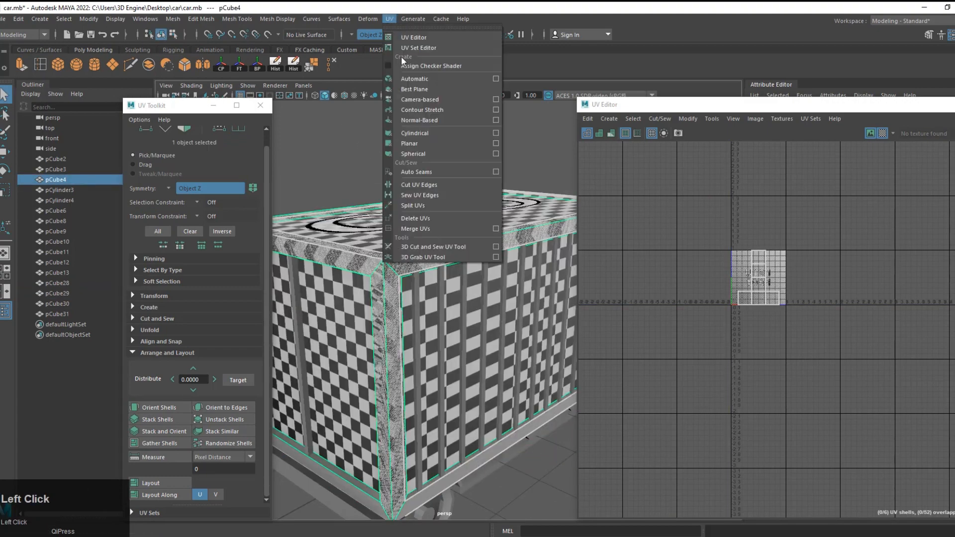
left_click(403, 77)
scroll(745, 274, "up", 2)
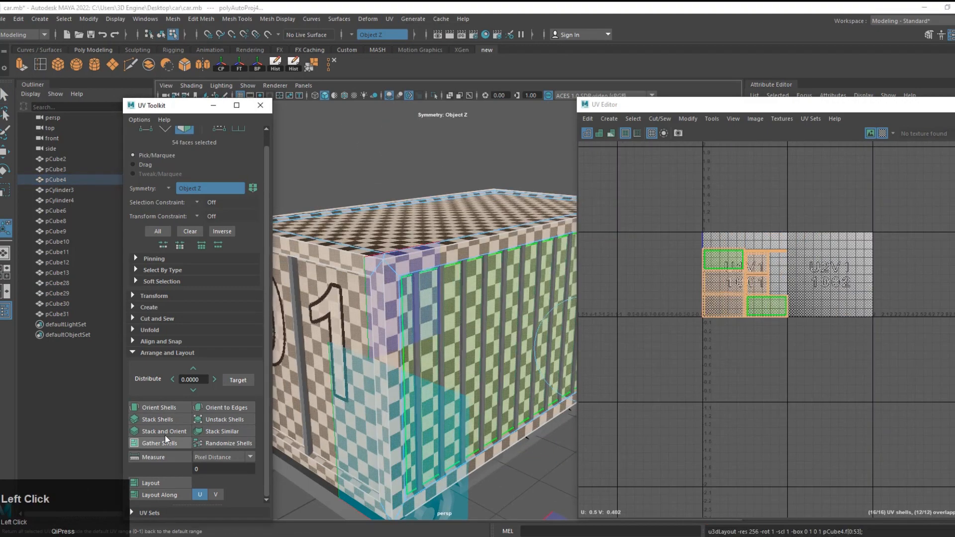
Select all of the cargo box's UVs and move them in negative V out of the 0–1 tile.
scroll(438, 323, "down", 3)
right_click(744, 264)
right_click_drag(744, 262, 700, 248)
left_click_drag(688, 237, 795, 325)
key("w")
left_click_drag(745, 208, 744, 344)
Select the rear bumper, add the Automatic UV mapping command to the shelf and apply it to the bumper.
scroll(423, 308, "down", 4)
left_click_drag(393, 307, 426, 384, "alt")
scroll(465, 324, "up", 3)
left_click(426, 392)
left_click(389, 19)
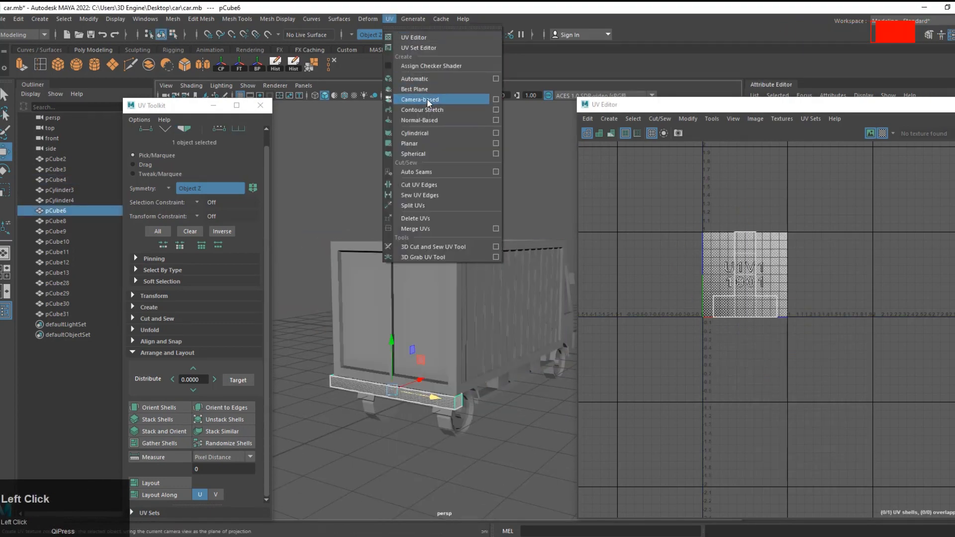
left_click(365, 88)
left_click(350, 65)
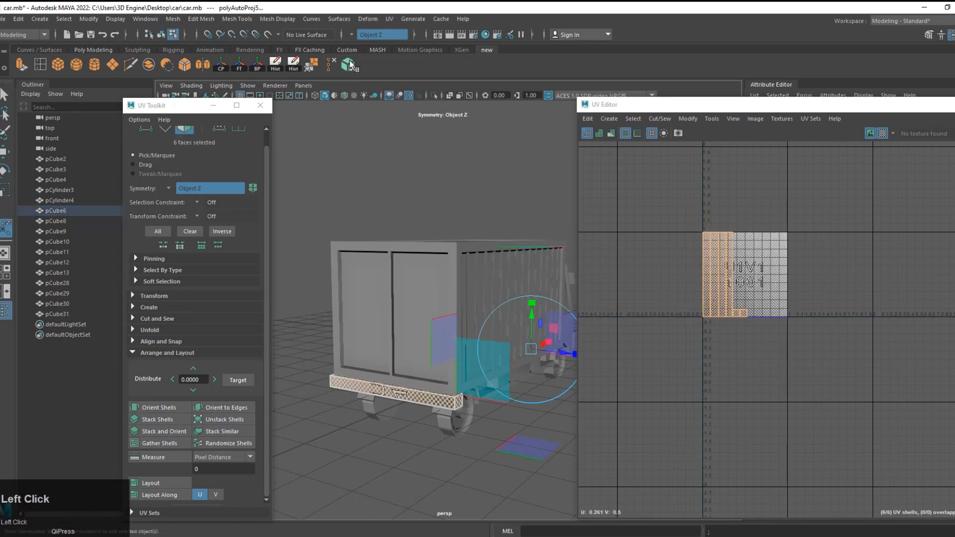
Lay out the rear bumper's UV shells and move them in negative V below the 0–1 tile.
left_click(159, 482)
key("w")
left_click_drag(746, 225, 746, 323)
left_click_drag(821, 395, 831, 395)
left_click_drag(757, 322, 756, 357)
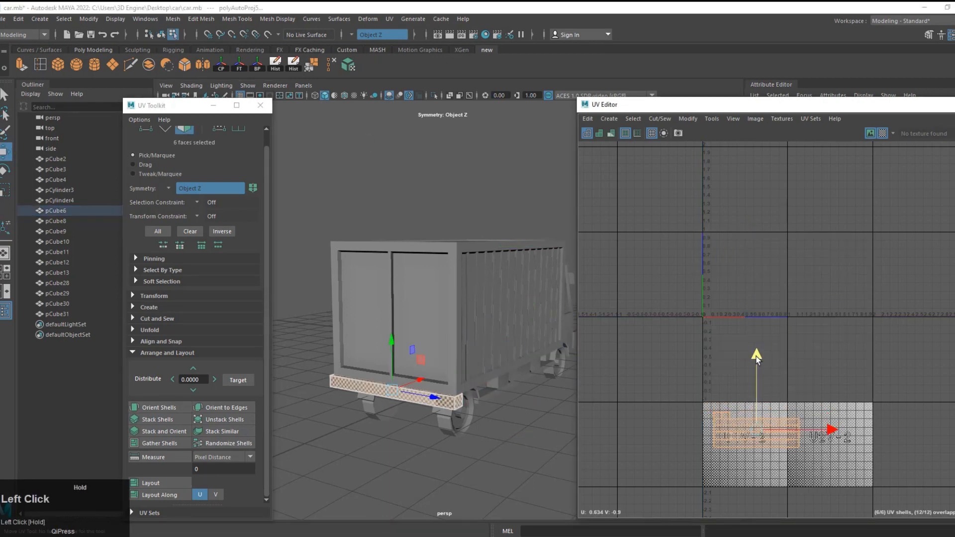
Select the chassis part with the wheel arches as an object, apply an automatic UV projection and lay out its shells.
left_click_drag(533, 334, 358, 388, "alt")
double_click(497, 345)
left_click_drag(452, 383, 487, 349, "alt")
scroll(435, 372, "up", 3)
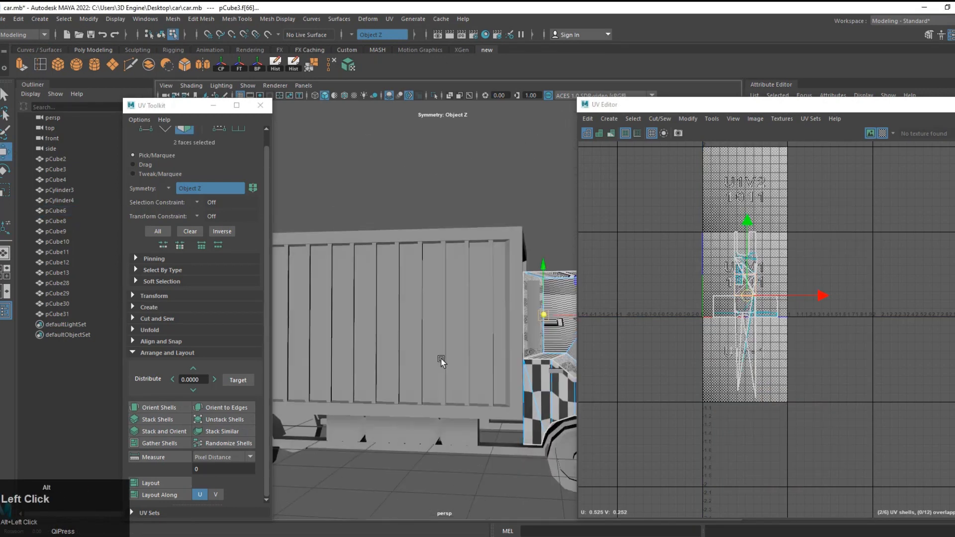
middle_click_drag(435, 371, 472, 279, "alt")
double_click(471, 343)
right_click_drag(458, 355, 489, 232)
left_click(451, 357)
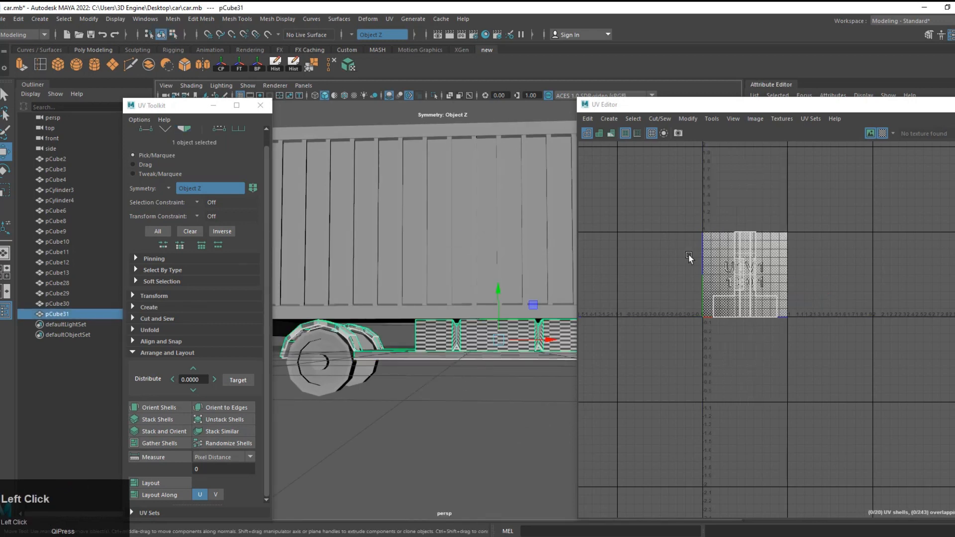
left_click(175, 406)
Move the chassis part's UV shells in negative V out of the 0–1 tile.
key("w")
left_click_drag(745, 201, 746, 370)
scroll(749, 348, "down", 3)
left_click_drag(747, 335, 746, 342)
Select the front and rear wheel objects together, apply an automatic UV projection and lay out their shells.
scroll(419, 326, "down", 5)
middle_click_drag(419, 326, 433, 323, "alt")
left_click_drag(434, 322, 468, 333, "alt")
double_click(535, 349)
scroll(535, 351, "up", 6)
middle_click_drag(535, 351, 537, 314, "alt")
left_click_drag(537, 317, 496, 338, "alt")
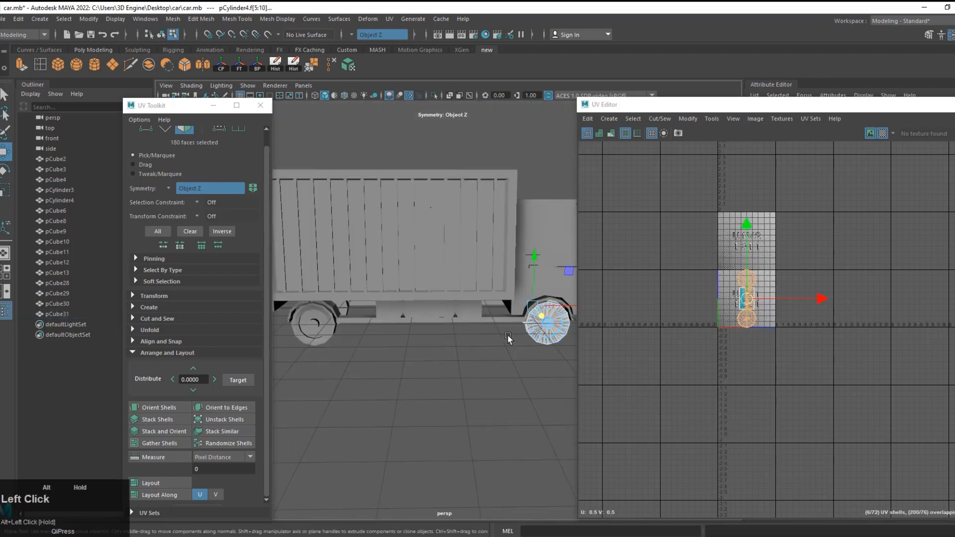
right_click_drag(432, 184, 470, 164)
left_click(553, 336)
left_click(315, 326, "shift")
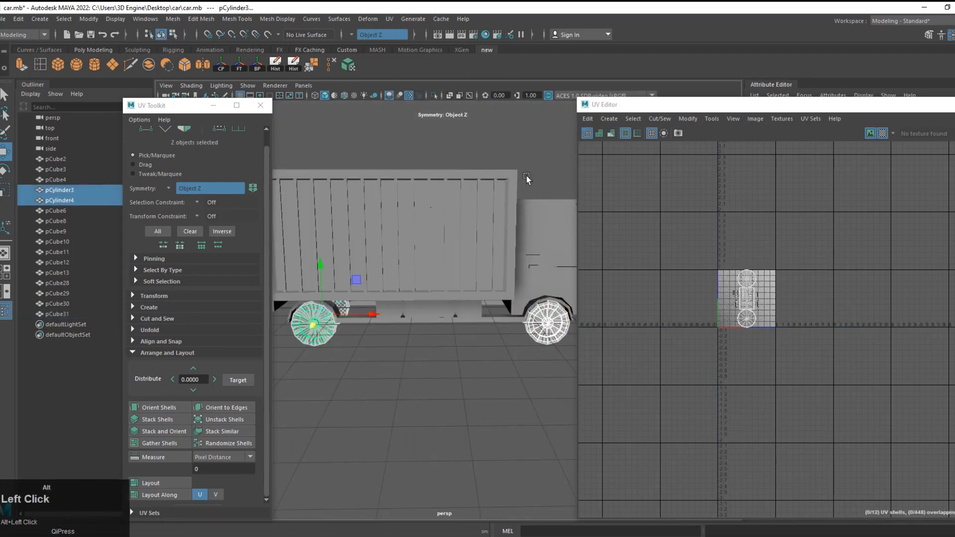
left_click(348, 64)
left_click(171, 489)
Move the wheels' UV shells in positive V well above the 0–1 tile.
right_click_drag(799, 252, 800, 263)
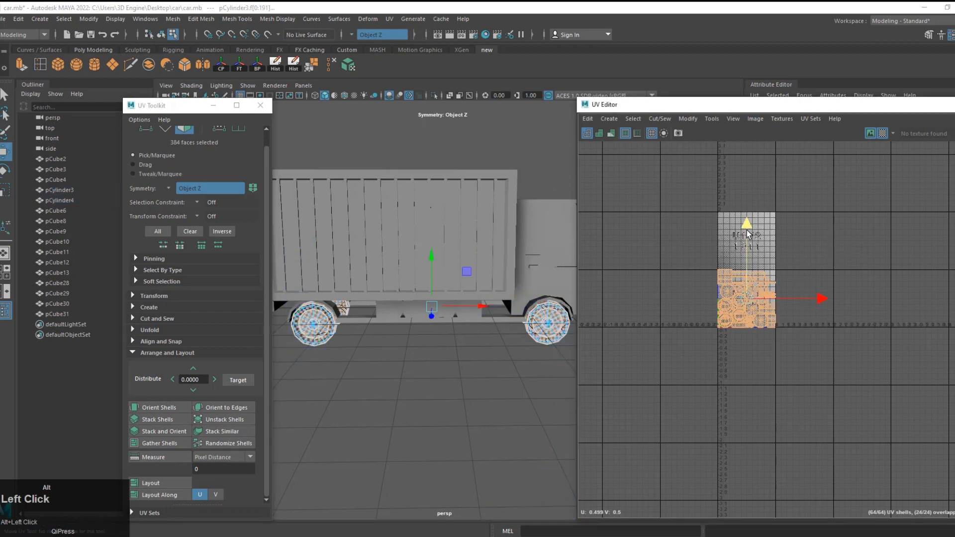
left_click_drag(747, 229, 756, 119, "alt")
left_click_drag(481, 314, 441, 320, "alt")
scroll(441, 320, "up", 5)
scroll(441, 320, "down", 5)
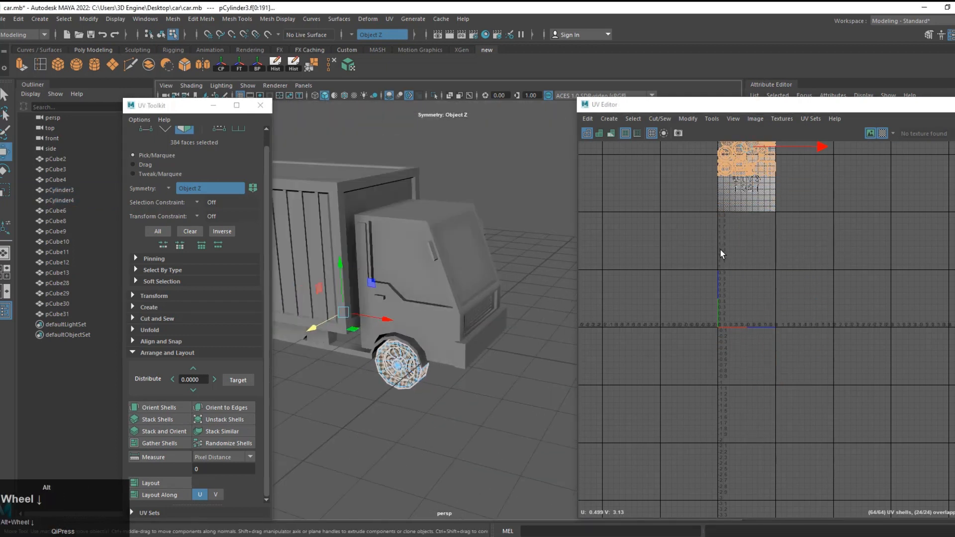
Clear the selection and select the cab's side mirrors, door handle and vertical side strip as objects.
scroll(721, 254, "down", 3)
middle_click_drag(620, 271, 607, 300, "alt")
left_click(400, 308)
scroll(444, 254, "up", 4)
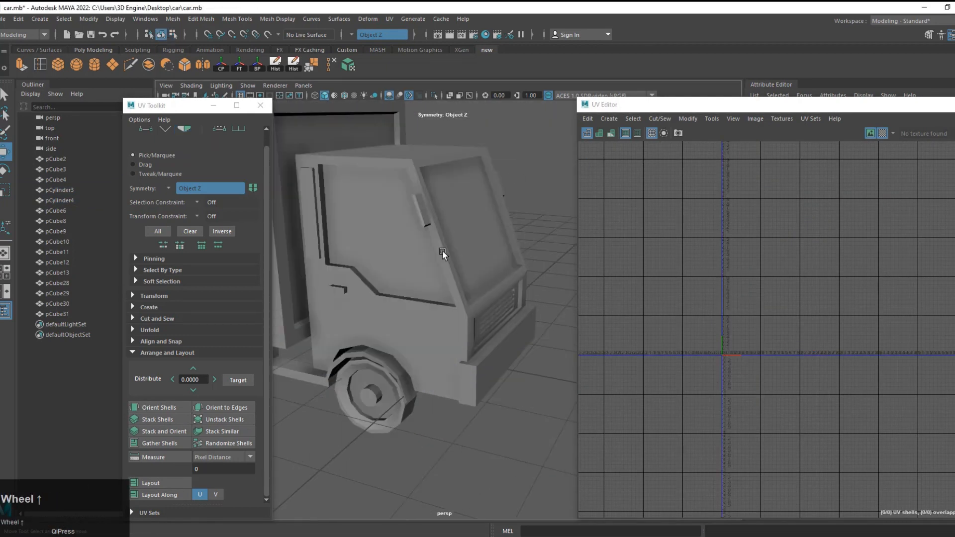
left_click_drag(443, 253, 423, 258, "alt")
left_click(351, 255)
left_click_drag(505, 288, 439, 320, "alt")
scroll(439, 320, "up", 5)
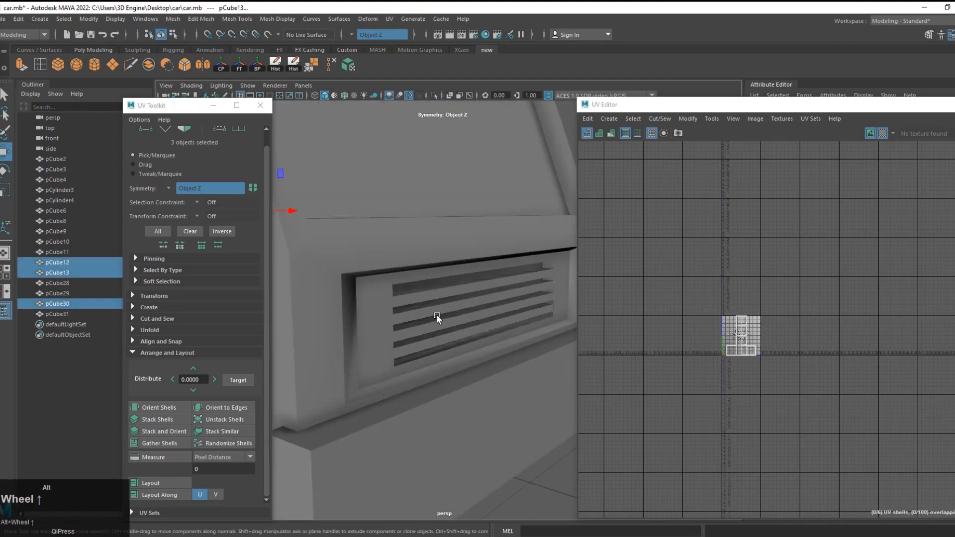
Add the four grille slats and the front bumper to the selection of cab details.
left_click(431, 295, "shift")
scroll(417, 313, "up", 4)
left_click(412, 318, "shift")
left_click(399, 354, "shift")
left_click(398, 386, "shift")
scroll(400, 391, "down", 5)
left_click(402, 406, "shift")
scroll(398, 368, "down", 5)
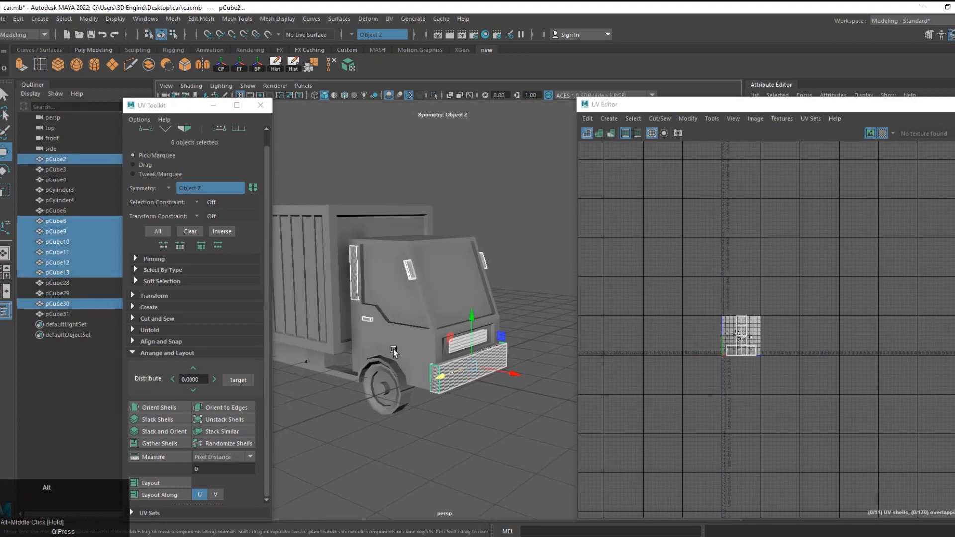
Apply an automatic UV projection to the selected cab details and move their shells in positive U out of the 0–1 tile.
left_click_drag(339, 353, 371, 358, "alt")
left_click(390, 19)
left_click(415, 78)
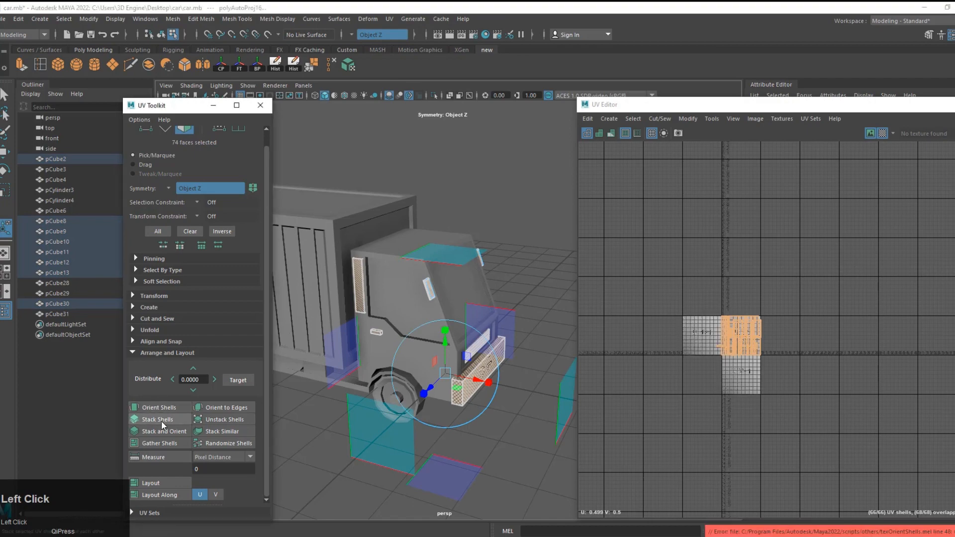
scroll(702, 278, "up", 6)
key("w")
scroll(702, 279, "down", 5)
left_click_drag(778, 301, 882, 298)
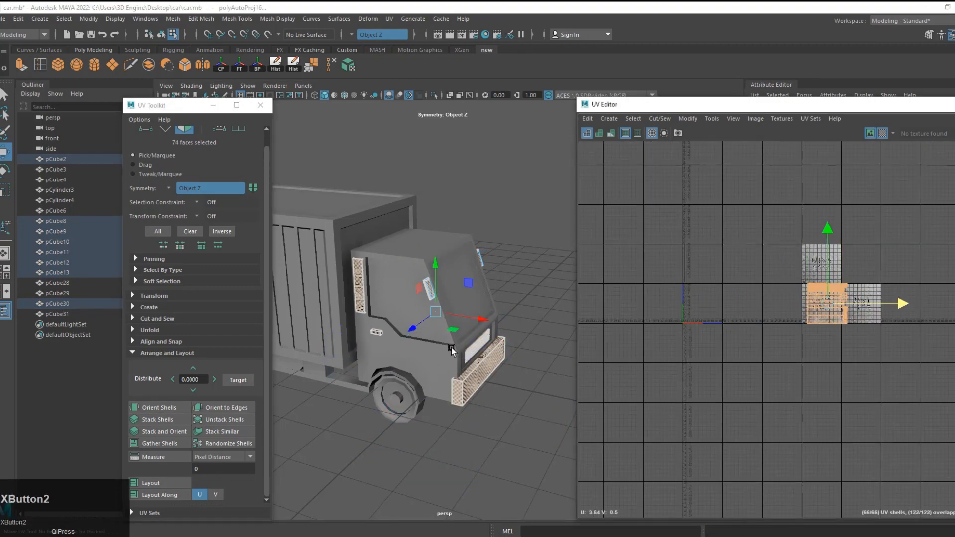
Select the cab body as an object, apply an automatic UV projection and turn symmetry off.
scroll(452, 351, "up", 3)
right_click_drag(405, 260, 498, 199)
left_click(512, 184)
left_click(439, 243)
left_click(348, 65)
right_click_drag(353, 363, 528, 162)
left_click(528, 161)
left_click(437, 244)
left_click(369, 36)
Select all of the cab body's UVs and lay out its shells in the 0–1 tile.
left_click_drag(442, 244, 498, 212, "alt")
scroll(502, 214, "down", 4)
scroll(727, 277, "up", 4)
right_click_drag(667, 260, 633, 245)
left_click_drag(611, 269, 737, 393)
right_click_drag(725, 304, 741, 306)
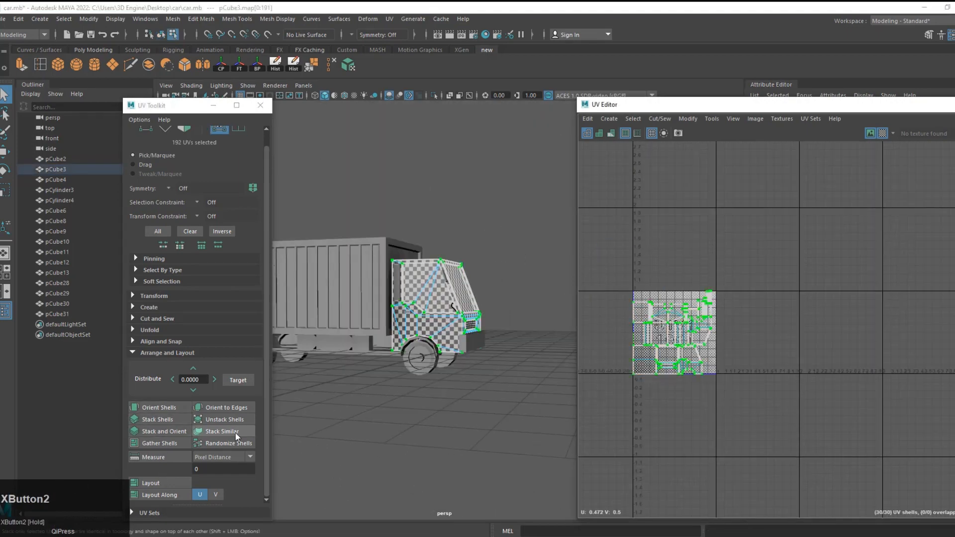
left_click(151, 483)
Move the cab body's UV shells in positive U and V out of the 0–1 tile.
key("w")
scroll(736, 375, "down", 5)
left_click_drag(792, 347, 862, 348)
left_click_drag(789, 273, 788, 219)
scroll(378, 268, "down", 5)
Select the UV shells of every truck part and scale them down uniformly so each group spans under half a tile.
key("F8")
left_click_drag(328, 252, 411, 327)
scroll(845, 437, "down", 4)
middle_click(846, 447)
left_click_drag(852, 453, 641, 234)
key("r")
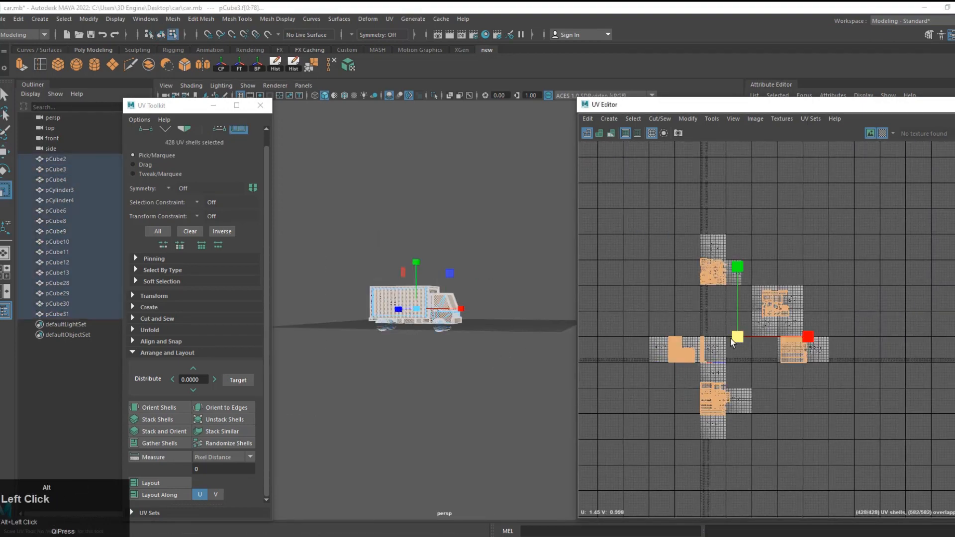
left_click_drag(737, 337, 710, 353)
scroll(706, 353, "up", 6)
left_click_drag(831, 291, 815, 328)
scroll(796, 326, "down", 2)
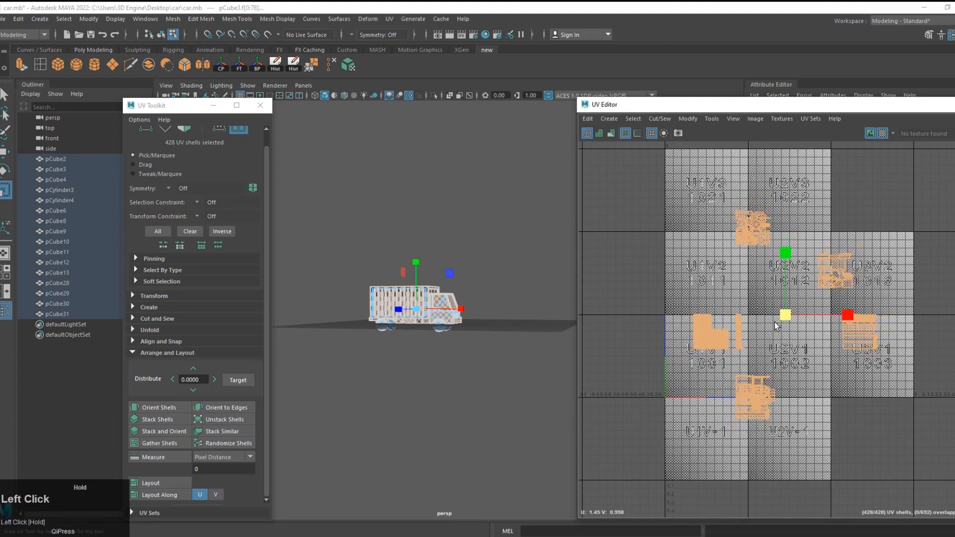
scroll(746, 320, "up", 3)
middle_click_drag(743, 318, 750, 290, "alt")
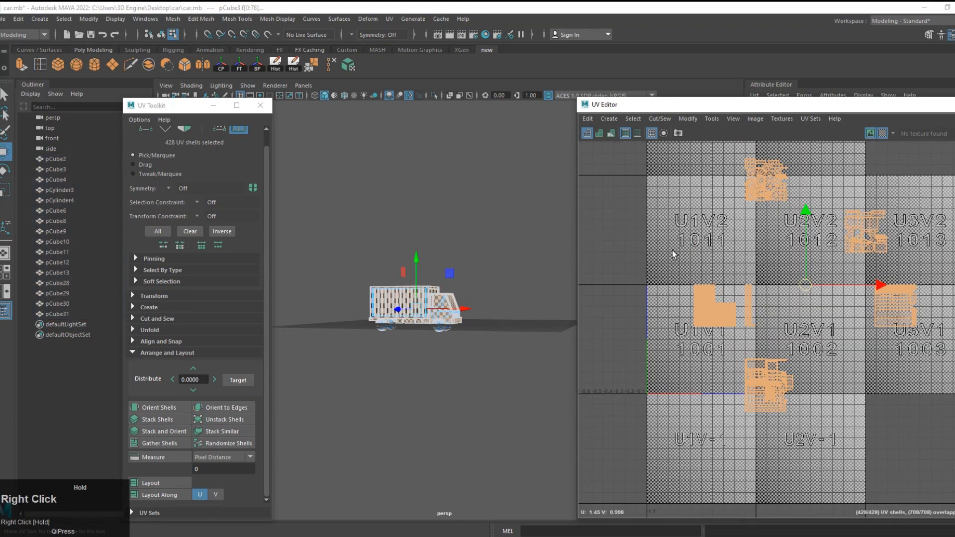
Move the striped shell group, the narrow strips and the wheel shells into the upper half of the 0–1 tile.
right_click_drag(677, 251, 676, 251)
left_click(678, 312)
left_click_drag(784, 200, 798, 213)
left_click_drag(768, 183, 737, 311)
Move the cab body's shells and the overlapping chassis shell group into the lower half of the 0–1 tile.
left_click_drag(825, 189, 901, 265)
left_click_drag(868, 235, 680, 363)
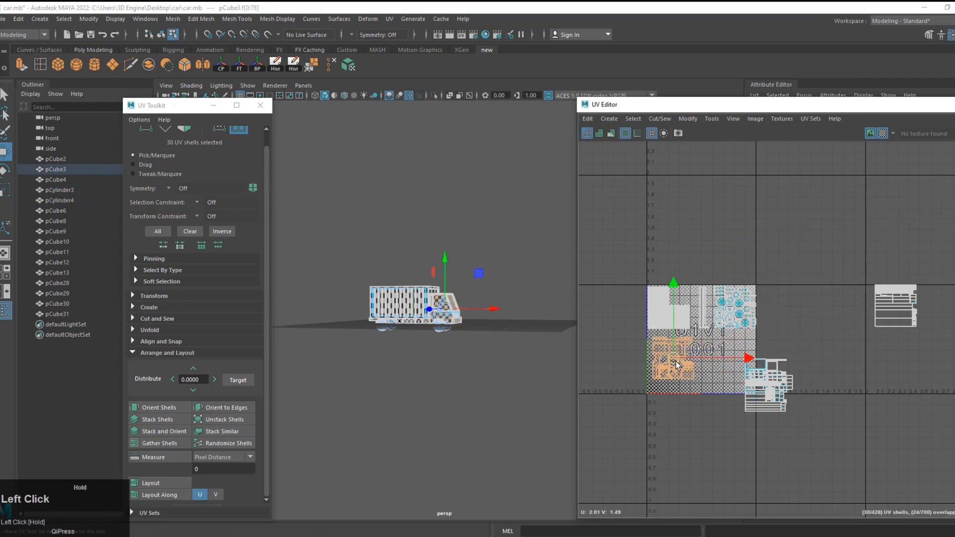
left_click_drag(825, 347, 749, 416)
scroll(745, 405, "up", 4)
left_click_drag(782, 374, 700, 336)
Select the cab details' shell group outside the tile and maximize the UV Editor window.
scroll(814, 277, "down", 4)
left_click_drag(890, 220, 821, 318)
scroll(796, 299, "up", 3)
middle_click_drag(796, 298, 849, 248, "alt")
double_click(706, 105)
middle_click_drag(622, 261, 697, 343, "alt")
scroll(590, 331, "down", 2, "alt")
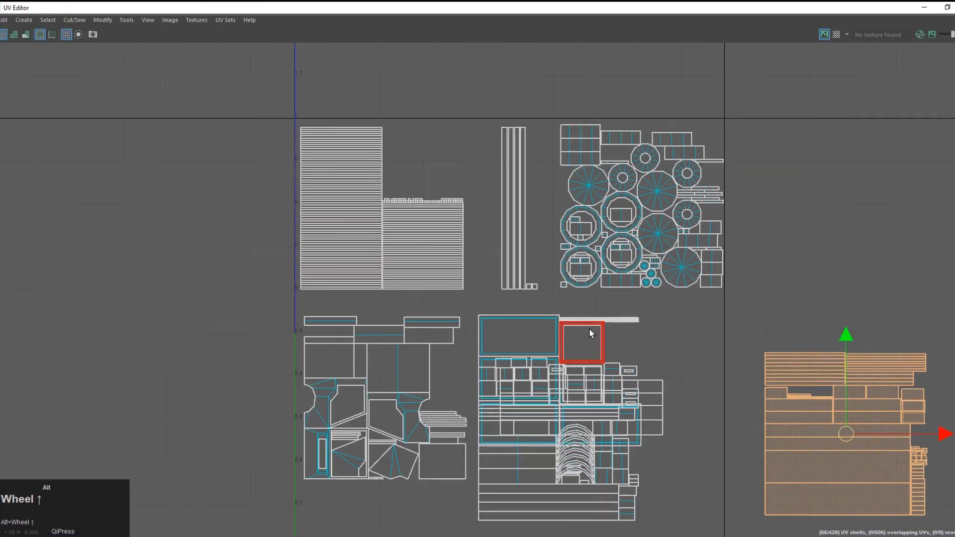
Examine the overlapping UV shells within the chassis group.
scroll(599, 415, "up", 5, "alt")
scroll(594, 436, "down", 3)
middle_click_drag(595, 436, 597, 378, "alt")
scroll(598, 341, "up", 4)
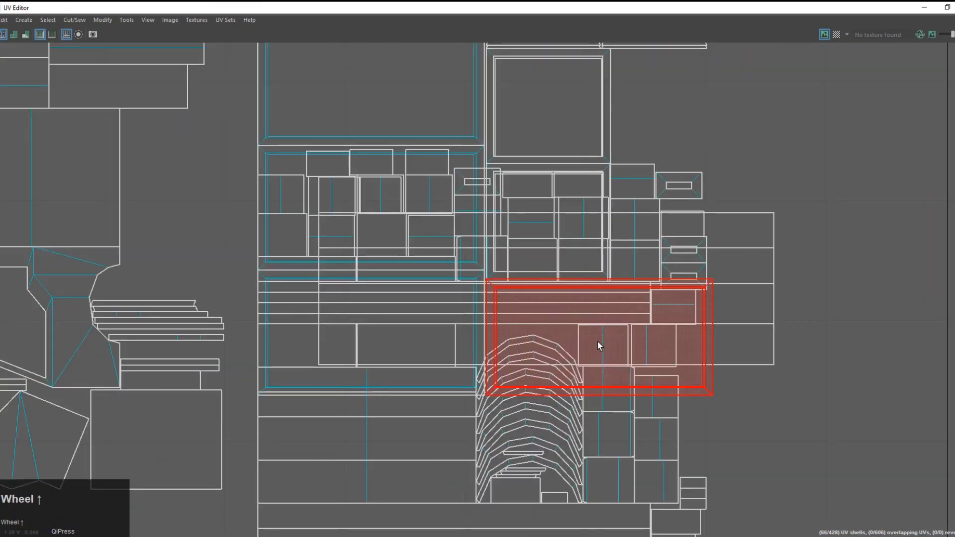
scroll(598, 342, "down", 2)
scroll(597, 341, "down", 2)
left_click_drag(472, 208, 679, 454)
scroll(541, 375, "down", 4)
Move the striped UV shell group up above the 0–1 tile.
middle_click_drag(421, 159, 423, 353, "alt")
left_click_drag(290, 277, 471, 429)
key("w")
left_click_drag(397, 364, 395, 232)
key("f")
left_click(485, 284)
scroll(559, 310, "down", 3)
scroll(557, 324, "up", 2)
scroll(557, 321, "down", 6)
Move the cab body's UV shells above the 0–1 tile and place them directly beside the striped shell group.
middle_click_drag(580, 352, 533, 213, "alt")
scroll(532, 213, "up", 1)
left_click_drag(377, 321, 537, 475)
left_click_drag(479, 397, 594, 146)
key("f")
left_click_drag(488, 290, 472, 294)
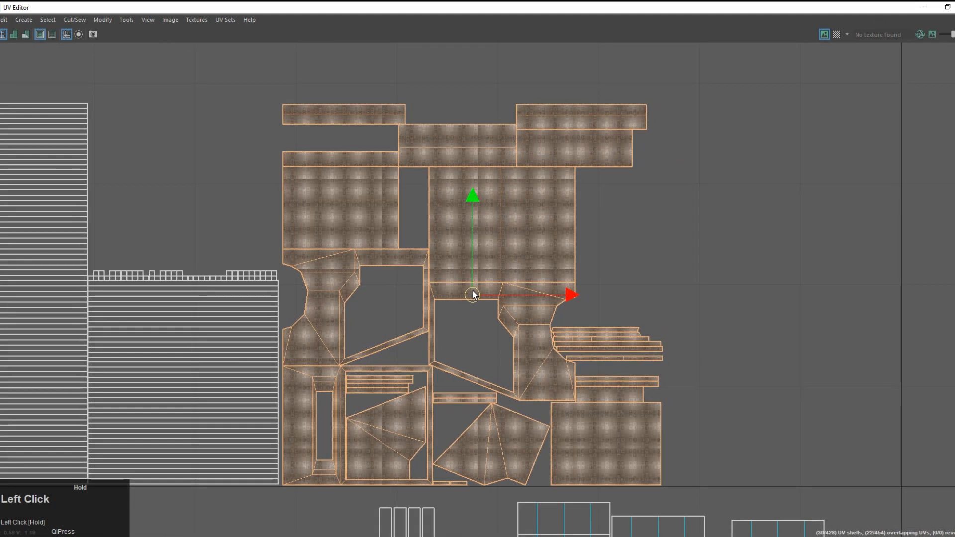
Move the overlapping chassis shell group upward and fine-tune its placement.
scroll(502, 355, "down", 6)
scroll(535, 396, "down", 3)
middle_click_drag(532, 401, 501, 375, "alt")
left_click(453, 424)
left_click_drag(453, 423, 341, 94)
key("f")
scroll(502, 264, "down", 3)
left_click_drag(490, 274, 512, 267)
Move the cab details' UV shell group up and place it beside the chassis shell group.
scroll(562, 318, "down", 6)
middle_click_drag(688, 413, 502, 283, "alt")
left_click(600, 480)
left_click_drag(600, 480, 449, 169)
key("f")
left_click_drag(487, 290, 521, 327)
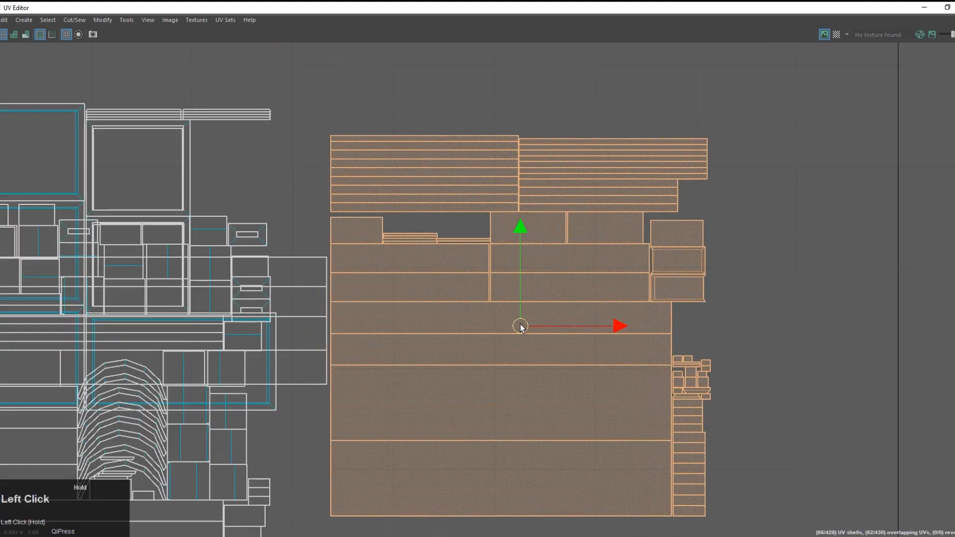
Lower the selected striped panel shell group onto the shells below it, above the 0–1 tile.
scroll(525, 329, "down", 5)
left_click_drag(521, 232, 522, 267)
key("f")
scroll(522, 278, "down", 8)
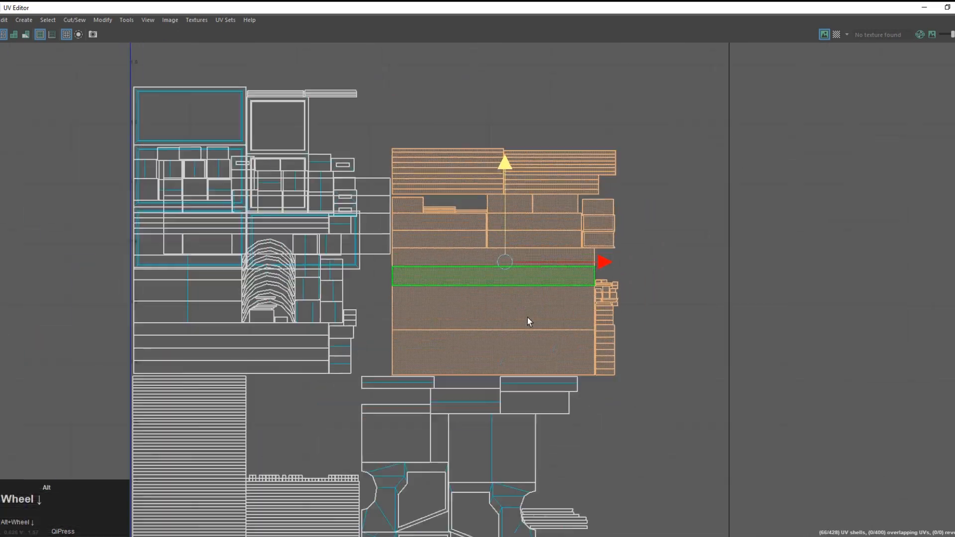
middle_click_drag(592, 420, 522, 351, "alt")
scroll(522, 351, "up", 3, "alt")
Move the wheels' round UV shell group up out of the 0–1 tile.
left_click(432, 366)
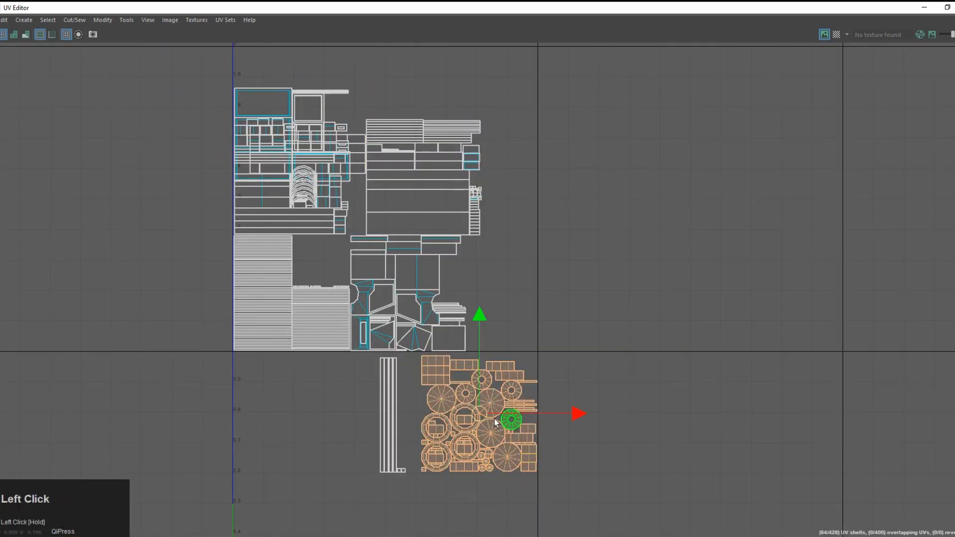
left_click_drag(480, 415, 500, 296)
middle_click_drag(500, 296, 517, 433, "alt")
left_click_drag(518, 432, 497, 222)
scroll(496, 253, "up", 5)
scroll(483, 287, "up", 2)
scroll(523, 284, "down", 8)
middle_click_drag(517, 428, 514, 313, "alt")
Select every UV shell of the truck and lay them all out in the 0–1 tile.
left_click_drag(584, 462, 184, 235)
double_click(184, 7)
left_click(148, 484)
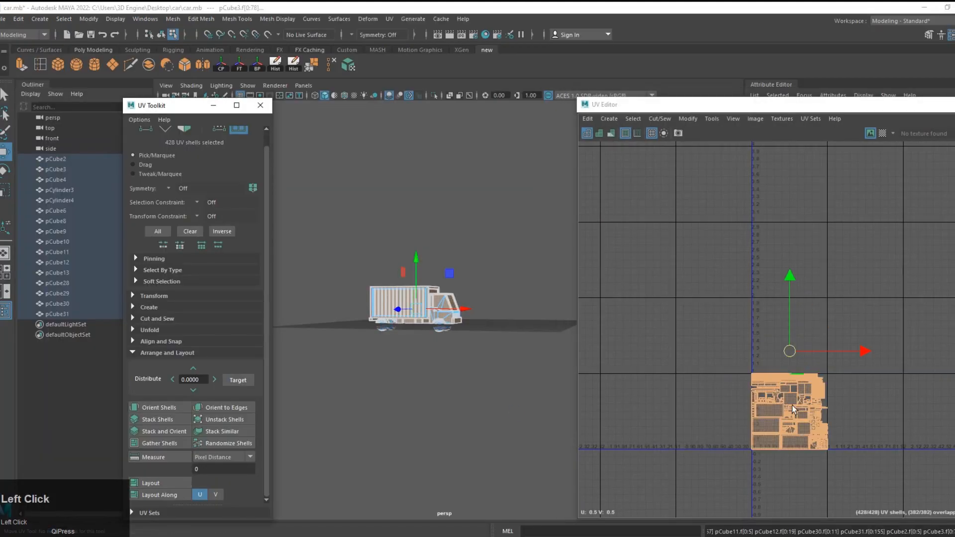
scroll(776, 407, "up", 8)
Set the layout's packing resolution to 1024 and apply it to repack all selected shells.
left_click(149, 483, "shift")
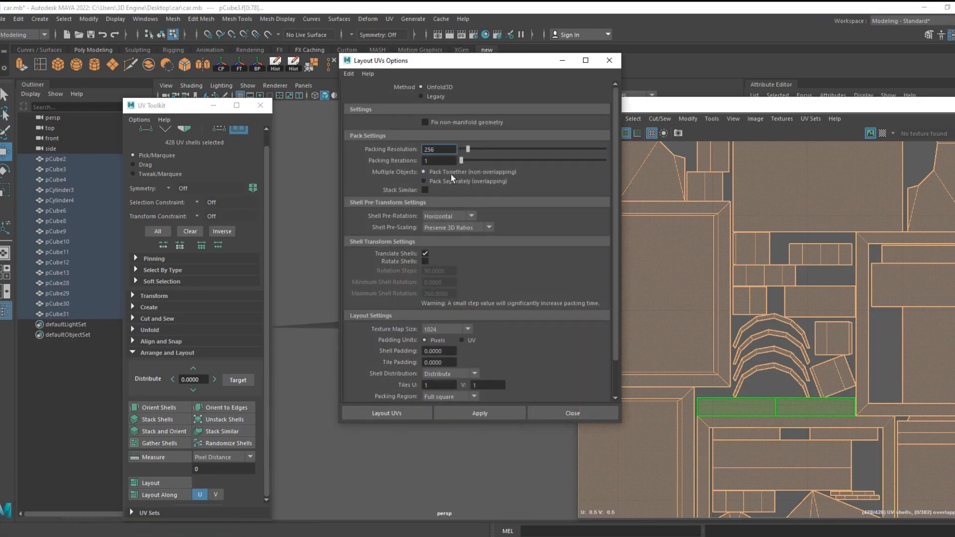
left_click_drag(436, 150, 416, 152)
type("1024")
key("Return")
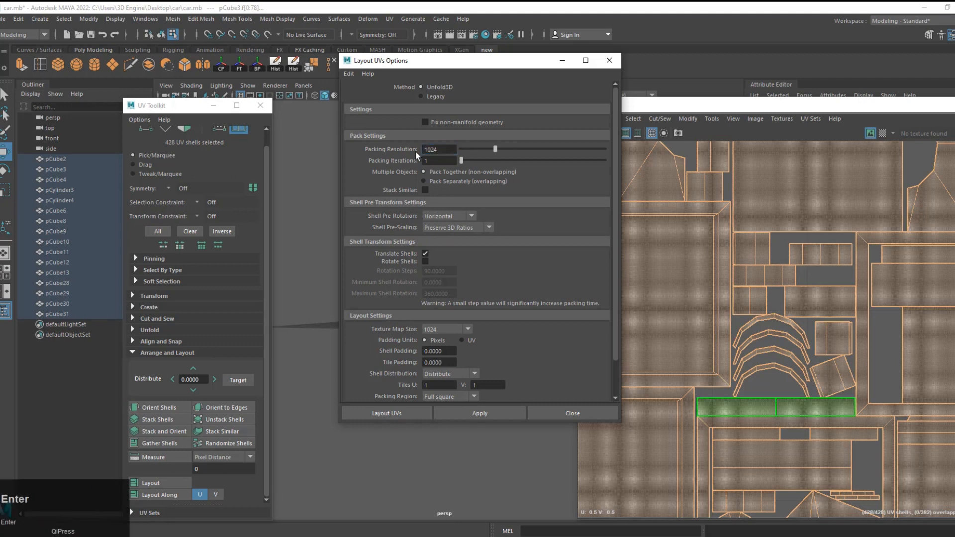
left_click(647, 339)
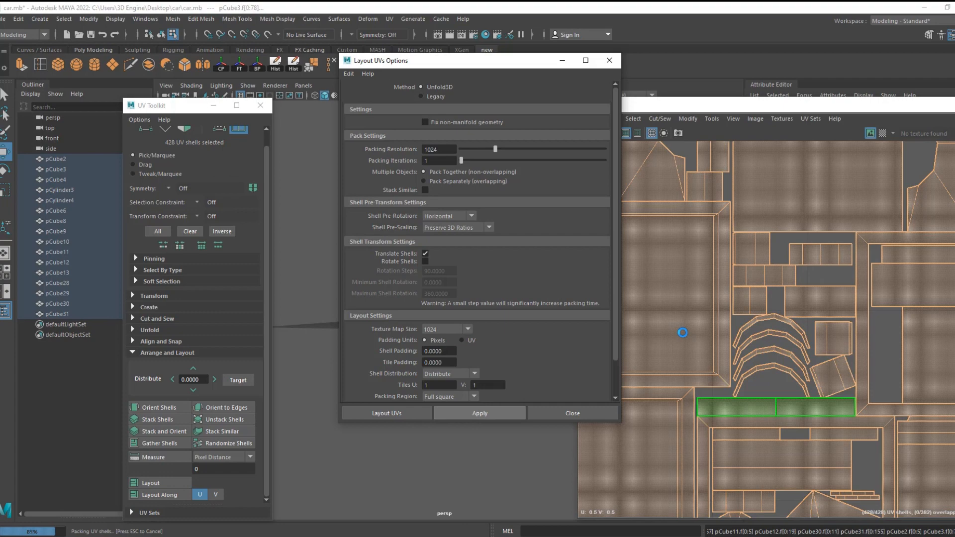
scroll(919, 348, "down", 8)
middle_click_drag(916, 349, 801, 362, "alt")
scroll(801, 362, "up", 6, "alt")
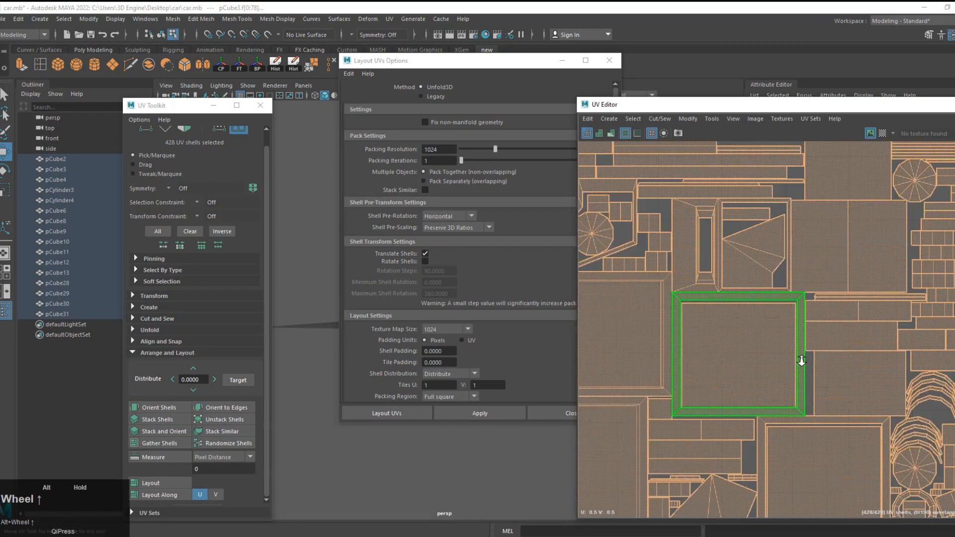
scroll(802, 361, "up", 5, "alt")
Set the shell padding to 0.5 pixels, repack the shells and close the layout options.
left_click_drag(514, 60, 462, 99)
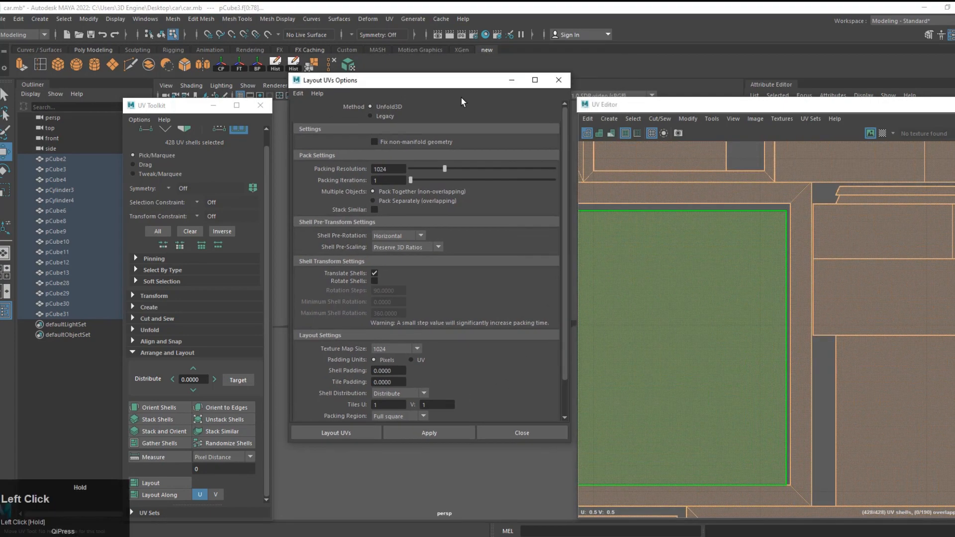
scroll(447, 267, "down", 2)
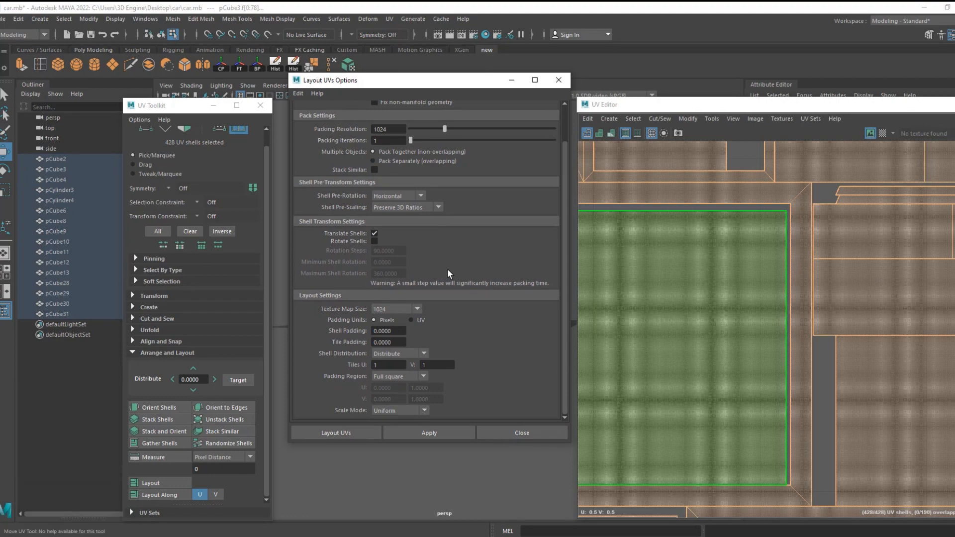
left_click_drag(403, 331, 365, 337)
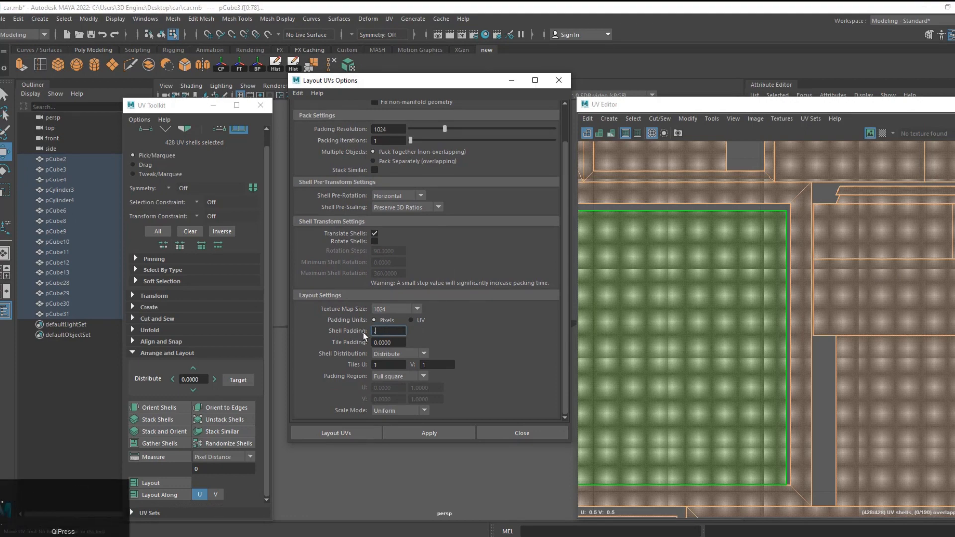
left_click(432, 431)
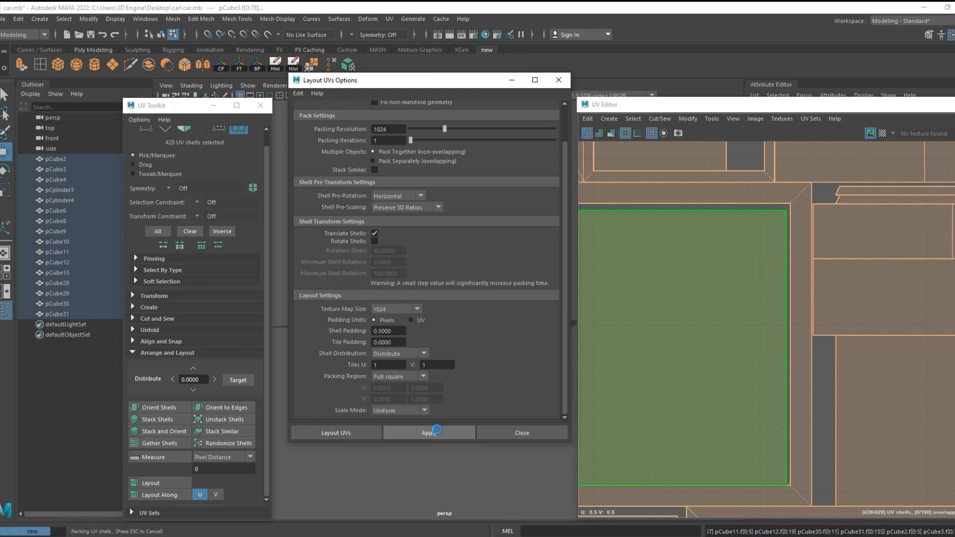
scroll(820, 367, "up", 6)
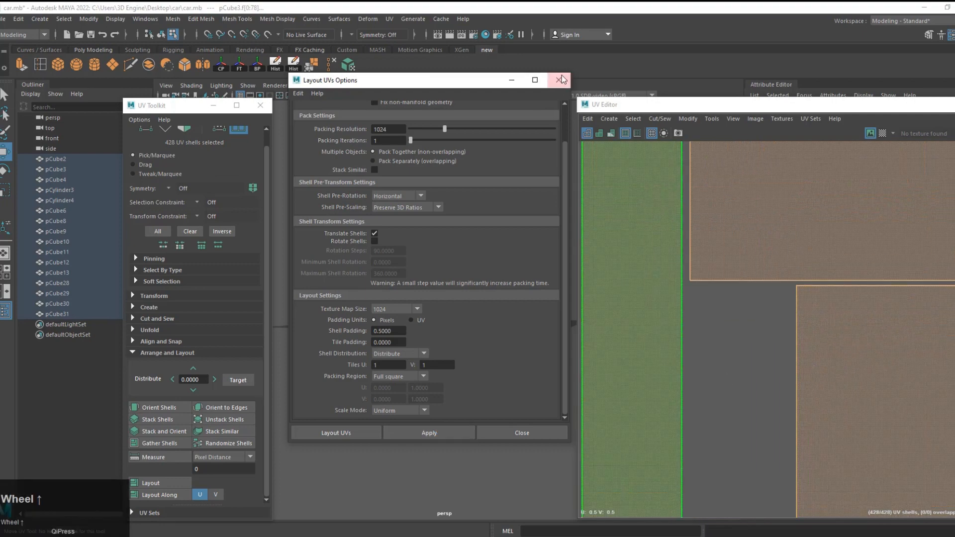
left_click(558, 80)
Examine the packed UV layout for shell spacing and fit within the 0–1 tile.
scroll(695, 219, "down", 10)
scroll(740, 361, "up", 10)
middle_click_drag(740, 360, 746, 241, "alt")
scroll(828, 301, "down", 5, "alt")
scroll(828, 300, "down", 4)
scroll(840, 202, "up", 7)
scroll(836, 292, "down", 6)
scroll(835, 292, "down", 6)
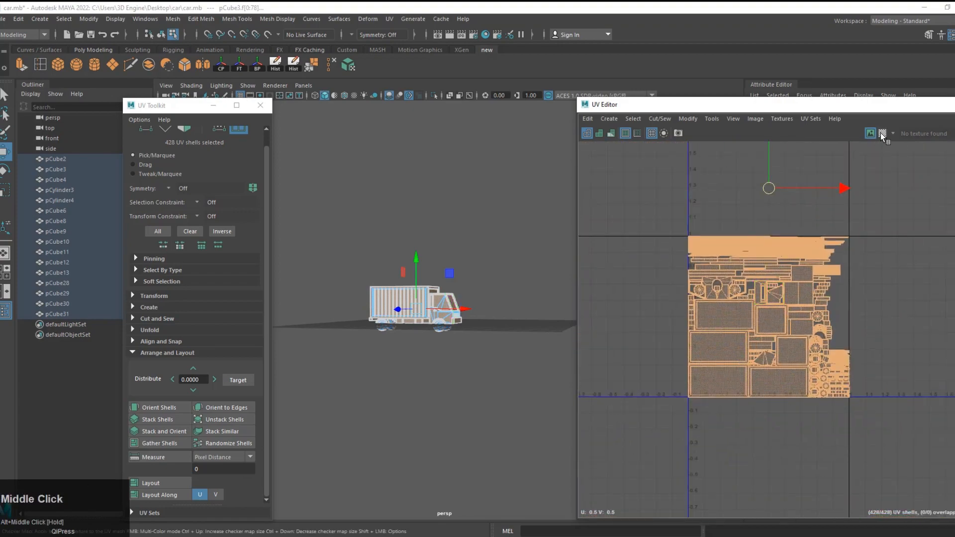
Preview the UVs with the checker map, return the truck to object mode and turn the checker off.
left_click(882, 133)
scroll(766, 320, "up", 3)
left_click(767, 318)
scroll(732, 151, "up", 6)
middle_click_drag(732, 150, 749, 194, "alt")
scroll(748, 194, "down", 7)
left_click(882, 135)
right_click(493, 221)
right_click_drag(492, 221, 522, 199)
left_click(523, 199)
left_click(883, 133)
Frame the truck in the perspective view and examine the model from the side and front.
left_click_drag(348, 266, 445, 313)
key("f")
scroll(405, 331, "up", 2, "alt")
scroll(445, 312, "up", 4, "alt")
scroll(445, 313, "down", 3, "alt")
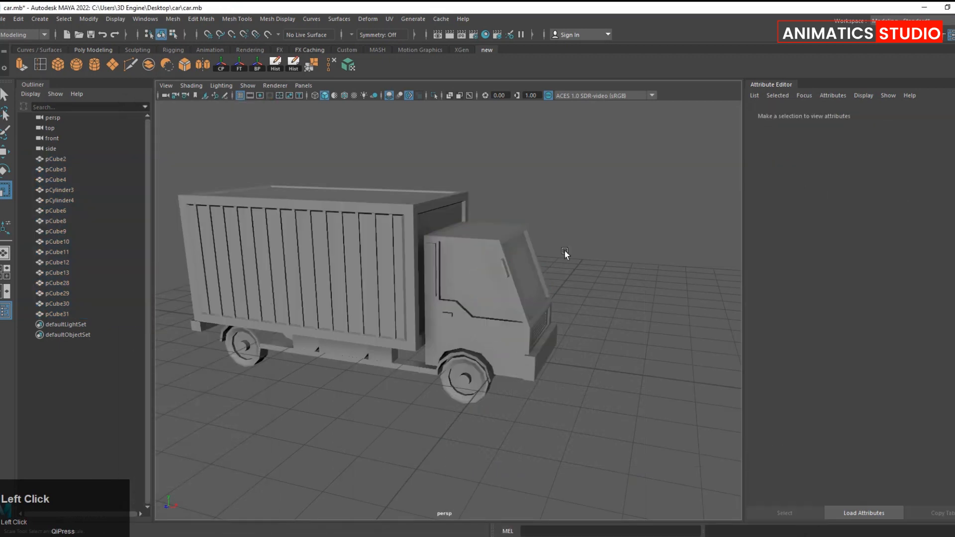
scroll(512, 298, "up", 5, "alt")
scroll(512, 299, "down", 4, "alt")
left_click_drag(512, 299, 508, 336, "alt")
Combine all truck meshes except the wheel meshes pCylinder3 and pCylinder4 into one object.
left_click(55, 160)
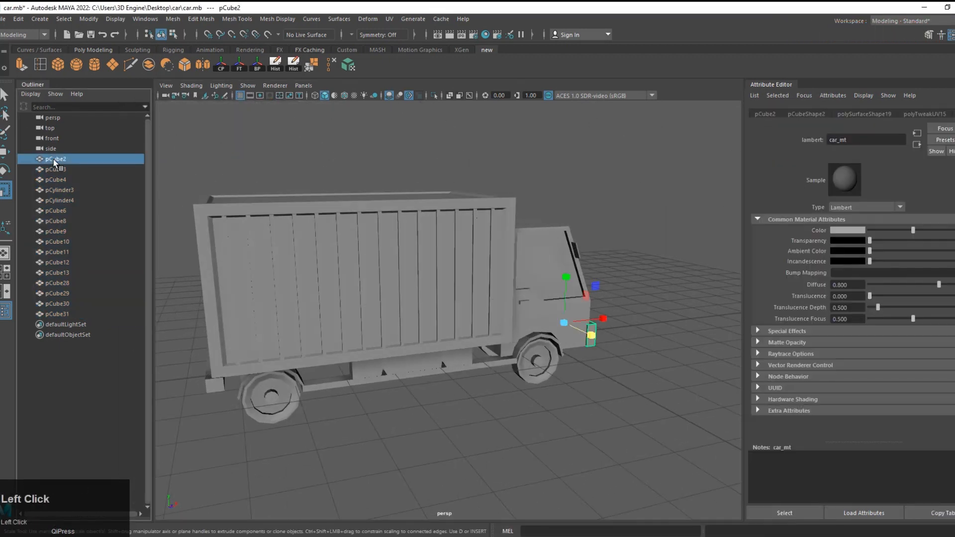
left_click(58, 315, "shift")
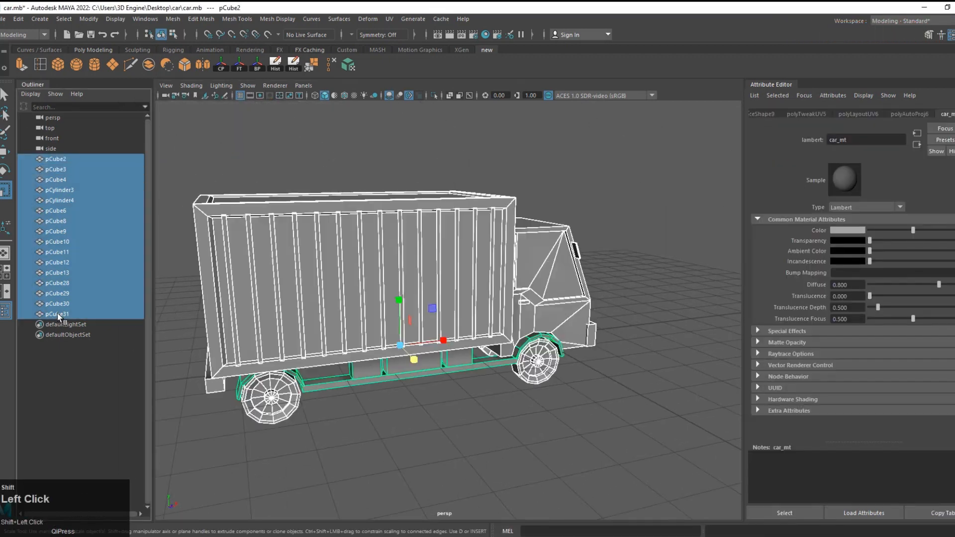
left_click(544, 34)
left_click(535, 34)
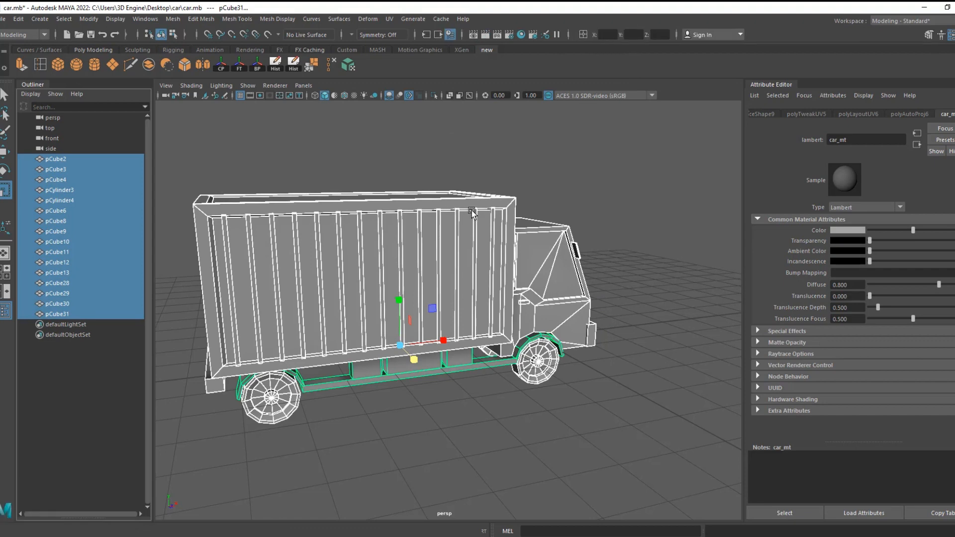
left_click(271, 401, "ctrl")
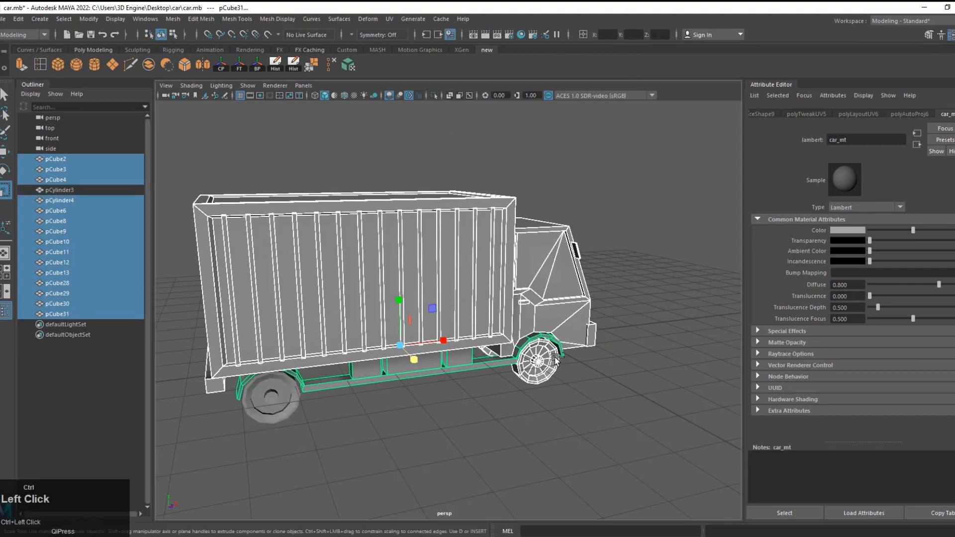
left_click(548, 360, "ctrl")
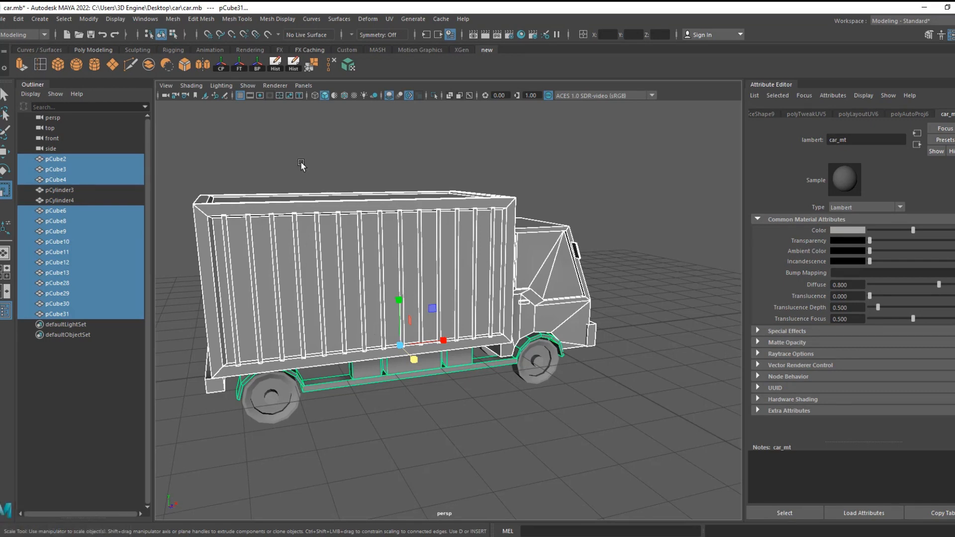
left_click(85, 73)
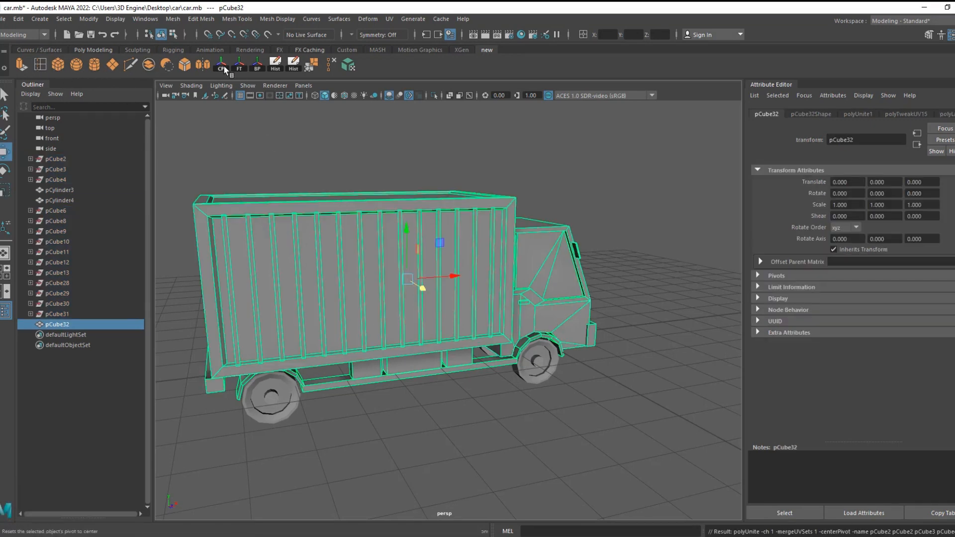
Delete the combined mesh's construction history and remove the leftover pCube30 node.
left_click(274, 66)
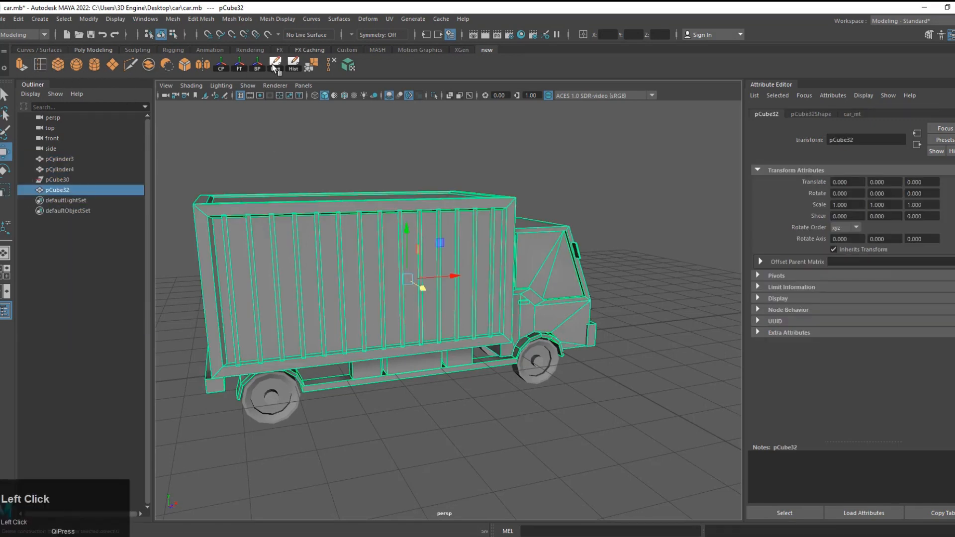
left_click(59, 180)
key("Delete")
Delete the construction history of both wheel meshes, pCylinder3 and pCylinder4.
left_click(59, 159)
key("ctrl+a")
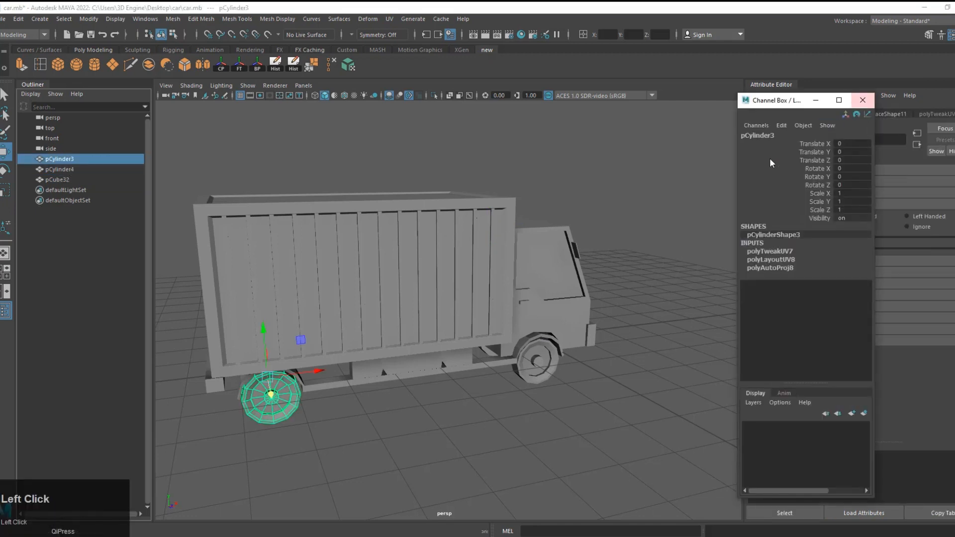
left_click(275, 70)
left_click(75, 170)
left_click(276, 69)
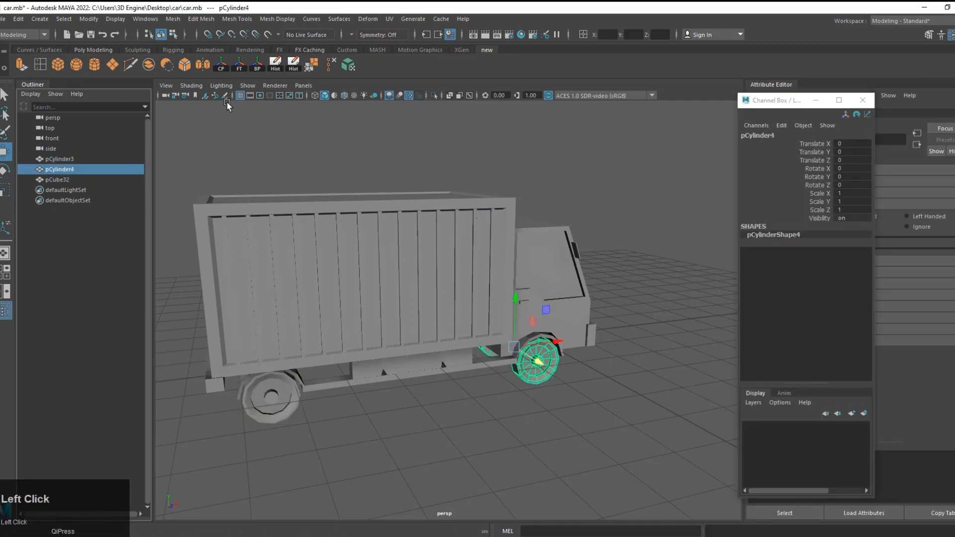
left_click(74, 159)
left_click(385, 180)
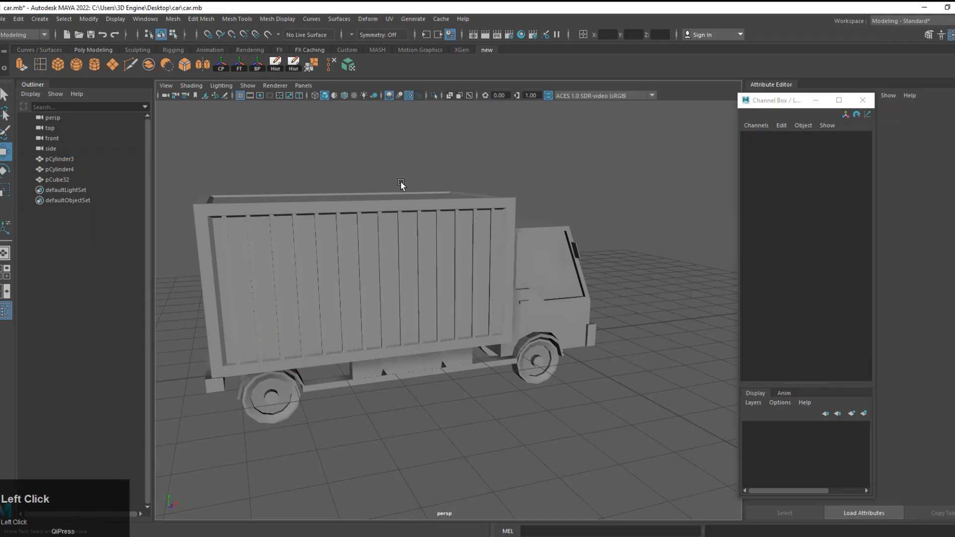
Rename the combined truck body as Car.
scroll(387, 224, "down", 5)
left_click(391, 284)
left_click(752, 135)
key("Return")
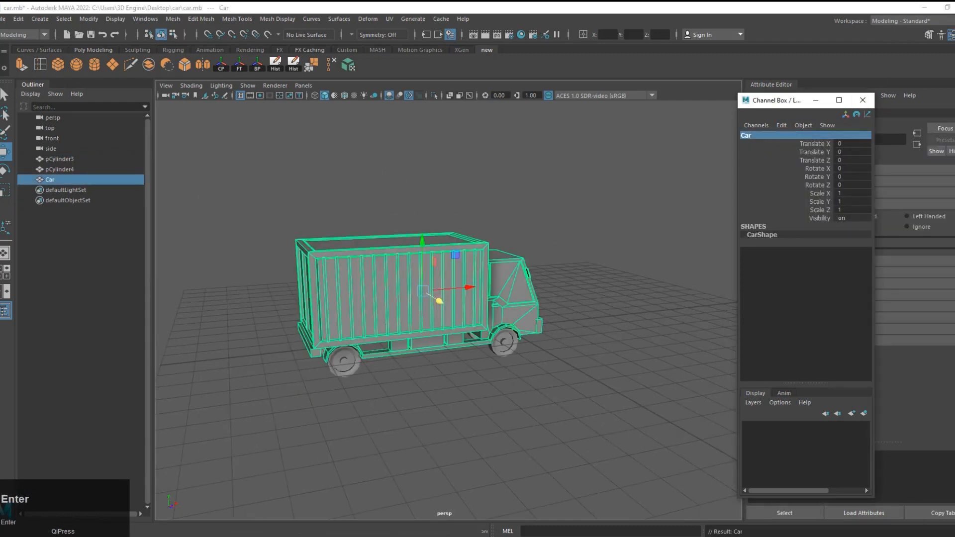
Rename the rear wheel mesh as tire01.
left_click(344, 361)
left_click(773, 139)
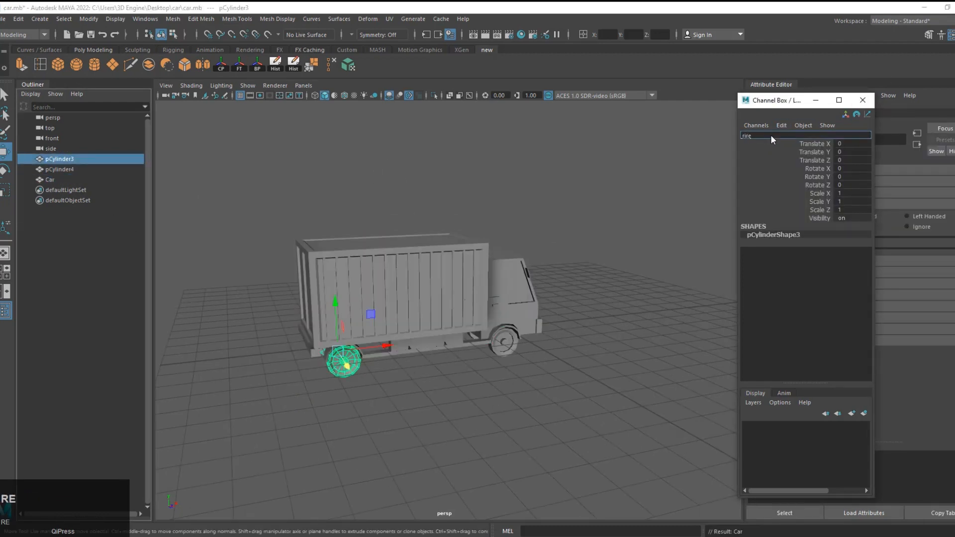
type("tire")
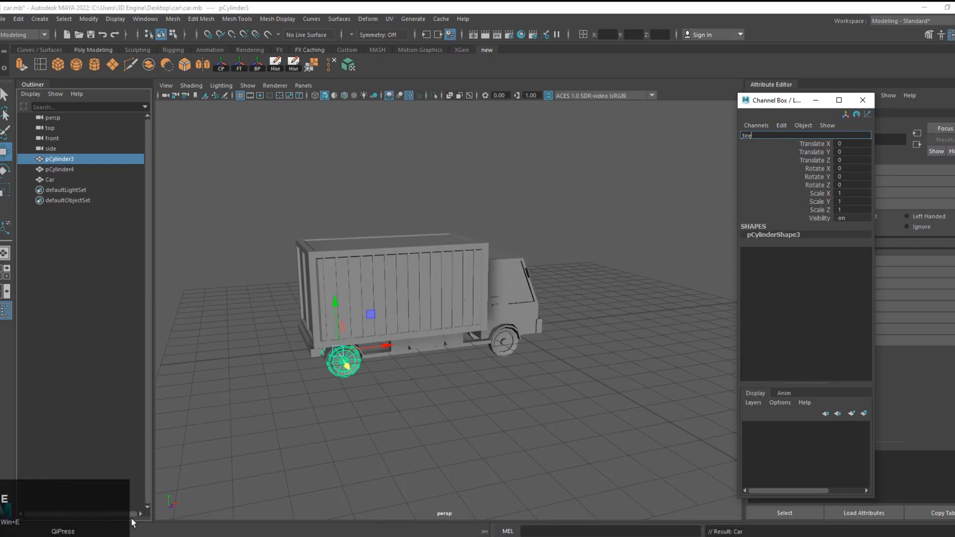
key("Return")
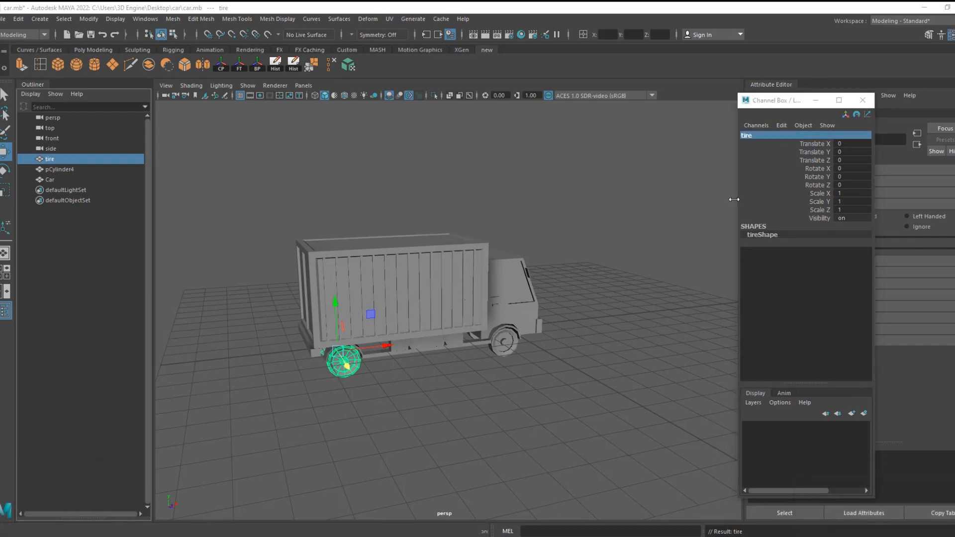
left_click(769, 134)
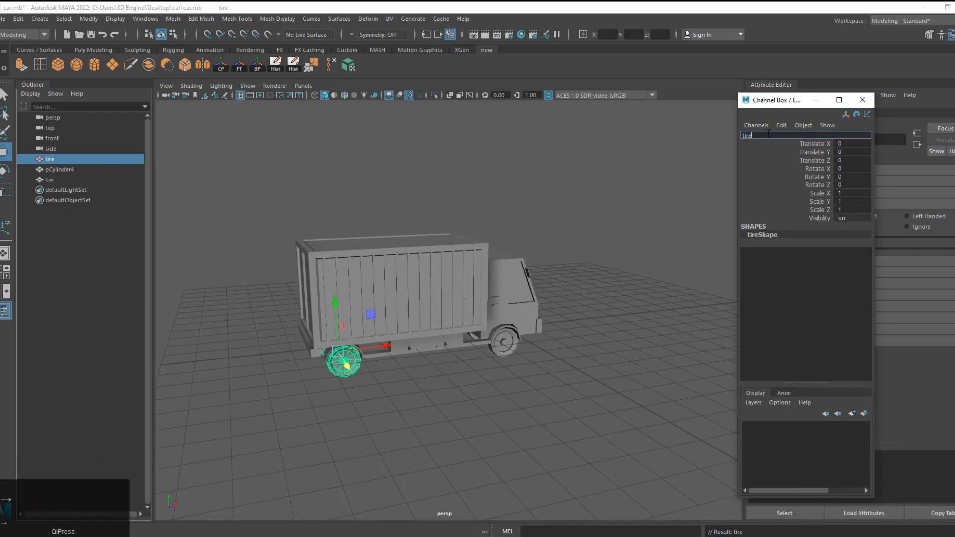
Rename the front wheel mesh as tire02 and close the channel editor window.
left_click(70, 169)
left_click(756, 136)
type("tire")
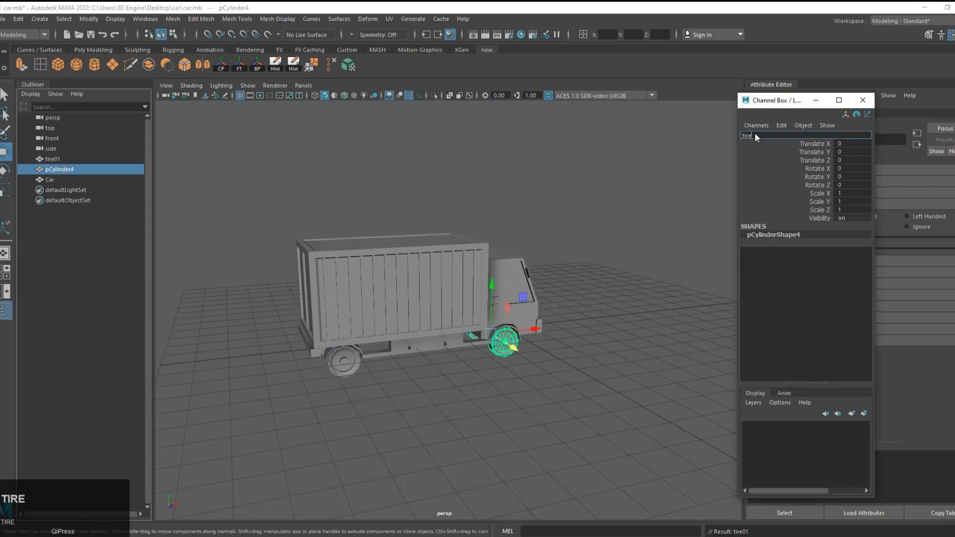
type("02")
key("Return")
left_click(863, 101)
left_click(523, 352)
Group tire01, tire02 and Car, and name the group car.
scroll(468, 333, "up", 3, "alt")
left_click(53, 159)
left_click(50, 180, "shift")
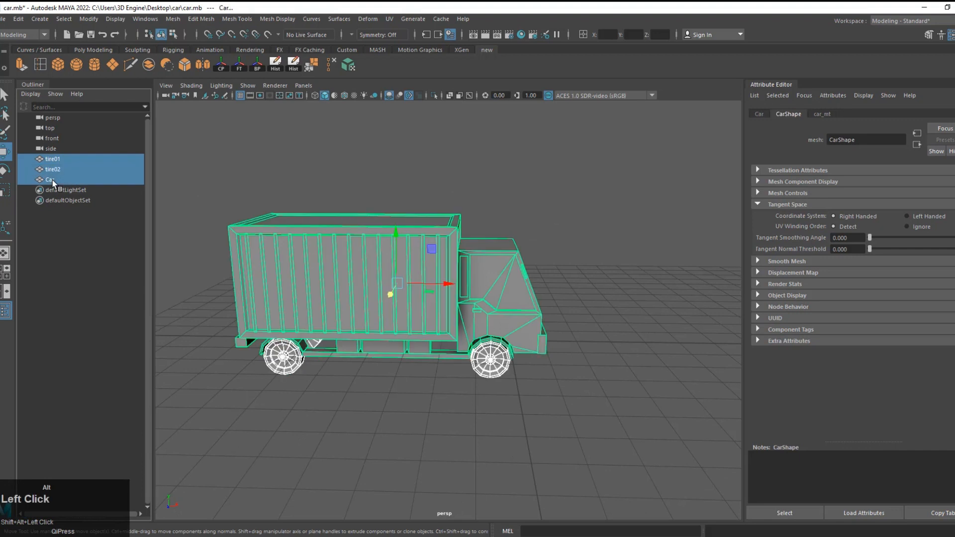
key("ctrl+g")
left_click(951, 35)
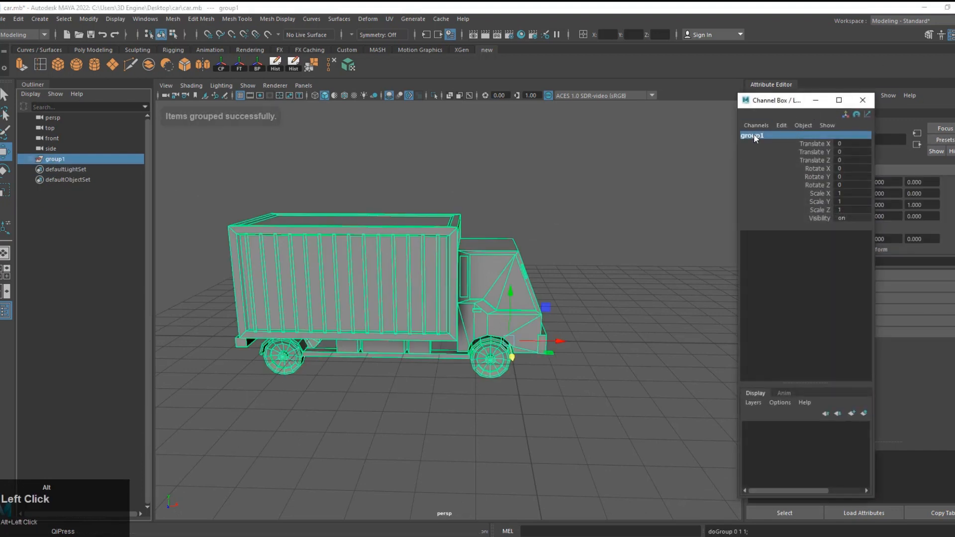
Freeze the car group's transformations, bake its centered pivot, and set Translate X and Translate Y to 0.
left_click(240, 66, "alt")
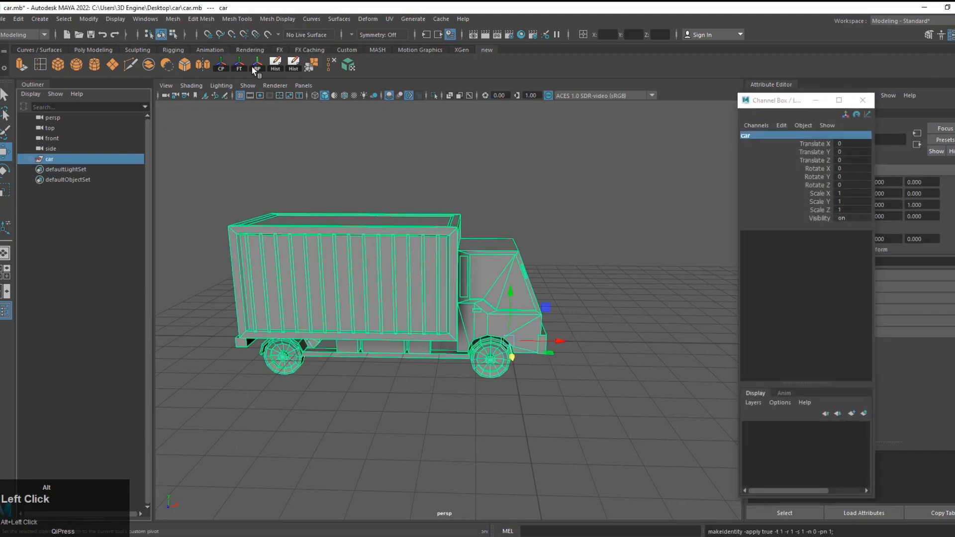
left_click_drag(846, 143, 846, 148)
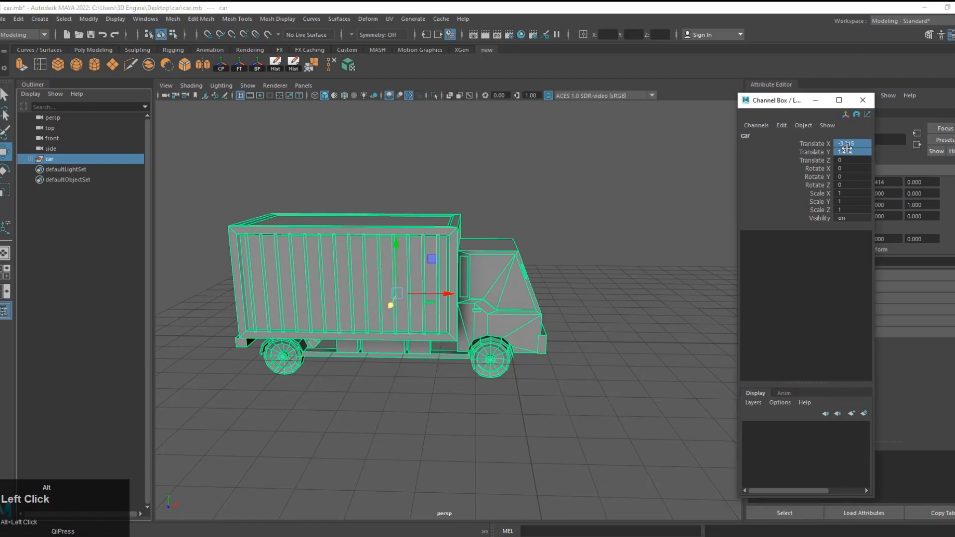
type("0")
key("Return")
left_click_drag(515, 351, 537, 350, "alt")
middle_click_drag(537, 350, 545, 348, "alt")
left_click_drag(544, 348, 551, 351, "alt")
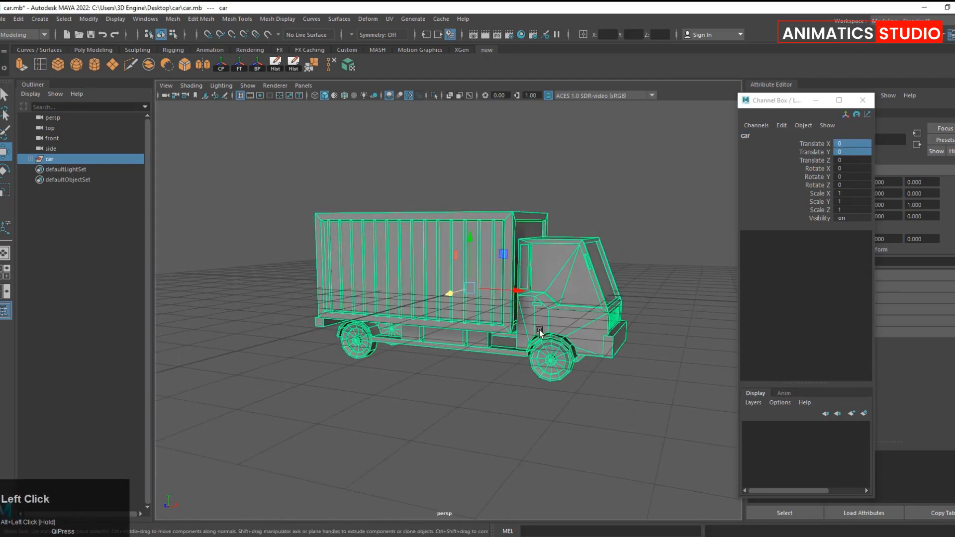
Move the car group's pivot down to wheel level, reset its Translate Y to 0, and close the channel editor window.
key("d")
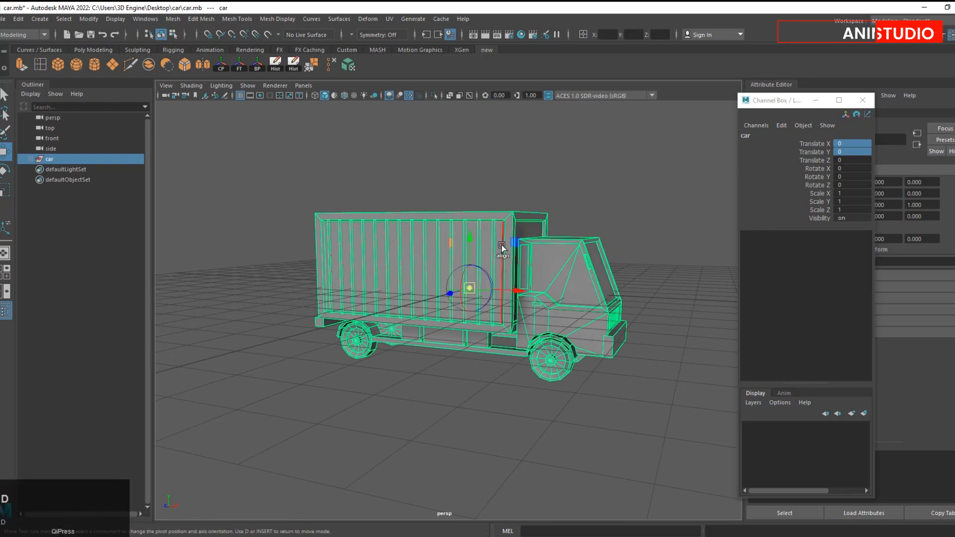
middle_click_drag(495, 241, 478, 356)
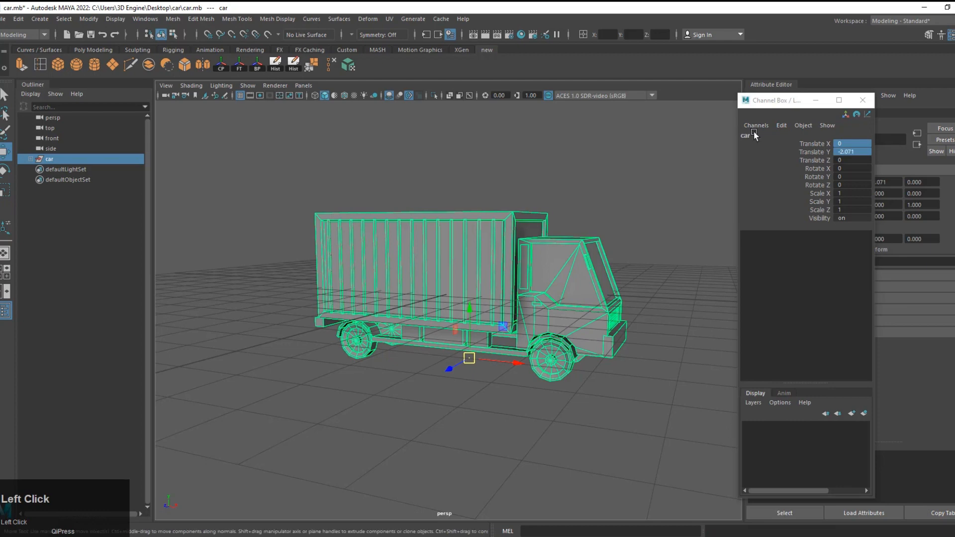
left_click(853, 152)
key("Return")
left_click_drag(595, 229, 505, 249, "alt")
right_click(617, 201)
left_click(616, 201)
left_click(863, 100)
left_click(794, 85)
left_click_drag(688, 236, 601, 278, "alt")
left_click(608, 279)
key("r")
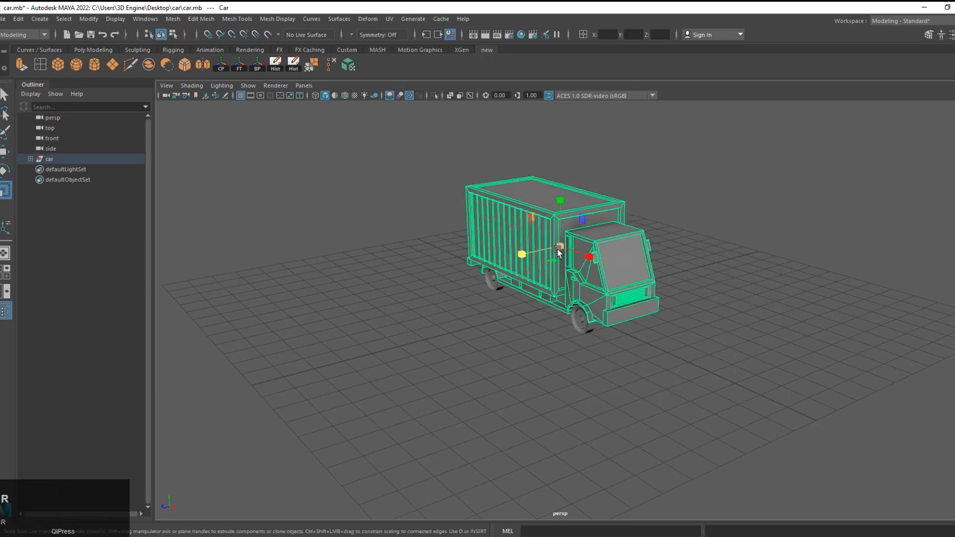
scroll(556, 255, "up", 5)
scroll(632, 305, "down", 3)
key("ctrl+z")
Inspect the grouped truck from the other side and check the front and rear tire meshes individually.
left_click(57, 159)
left_click_drag(562, 308, 707, 307)
middle_click_drag(709, 311, 618, 335)
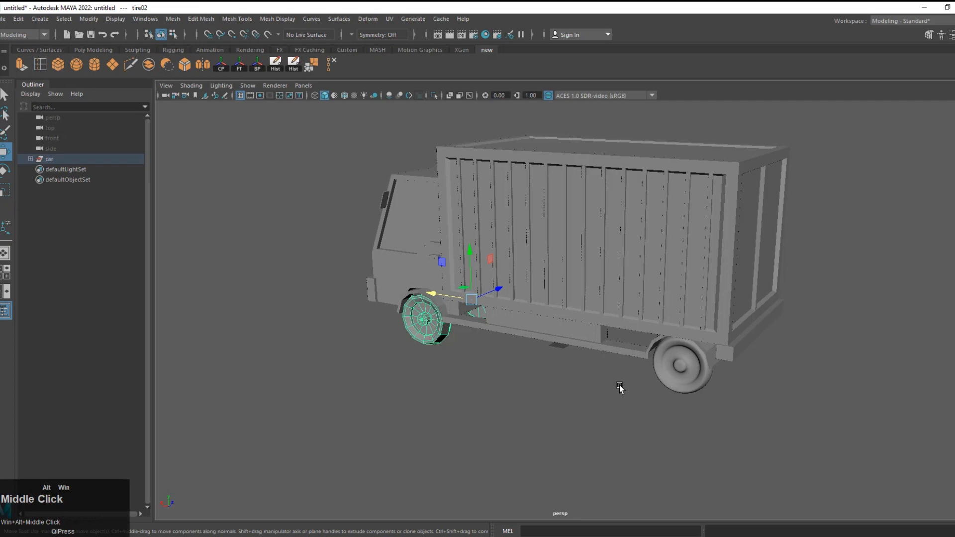
left_click(611, 390)
scroll(597, 388, "down", 3)
left_click(684, 340)
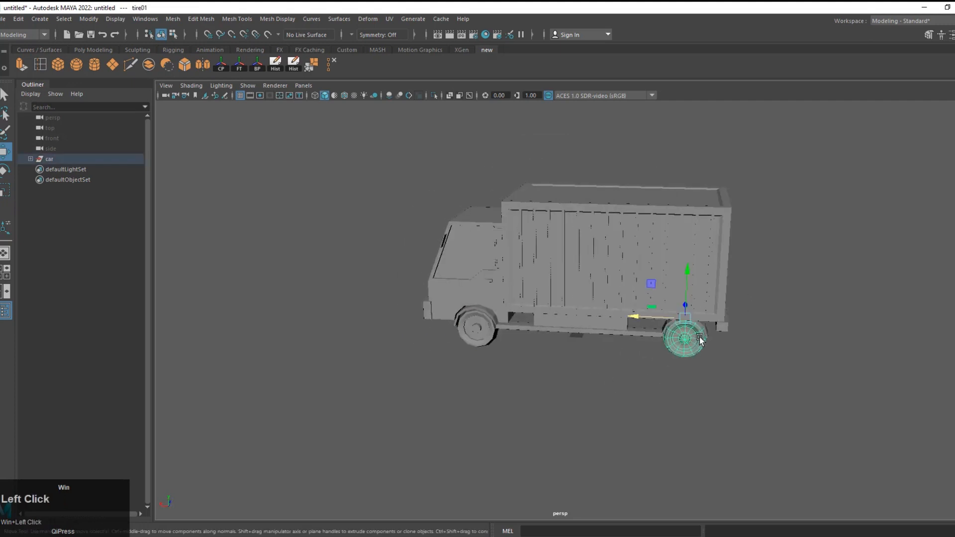
left_click(397, 198)
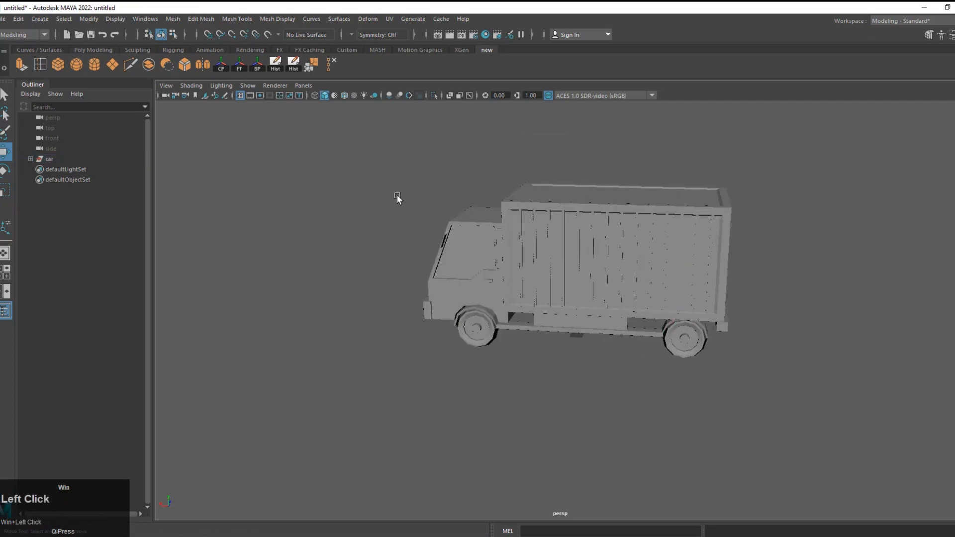
Rename the car group as truck_low and close the channel editor window.
left_click(49, 159)
left_click(954, 35)
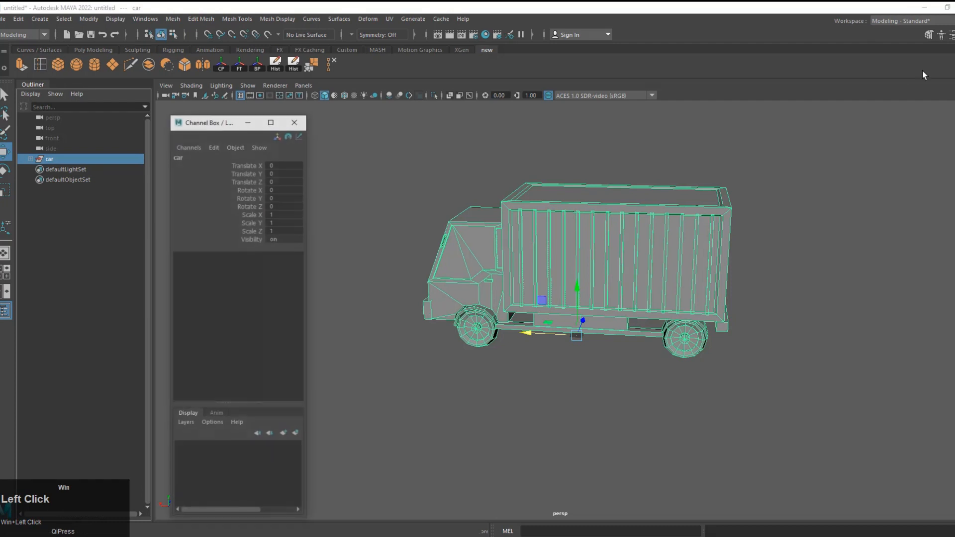
left_click(185, 157)
type("truck_low")
key("Return")
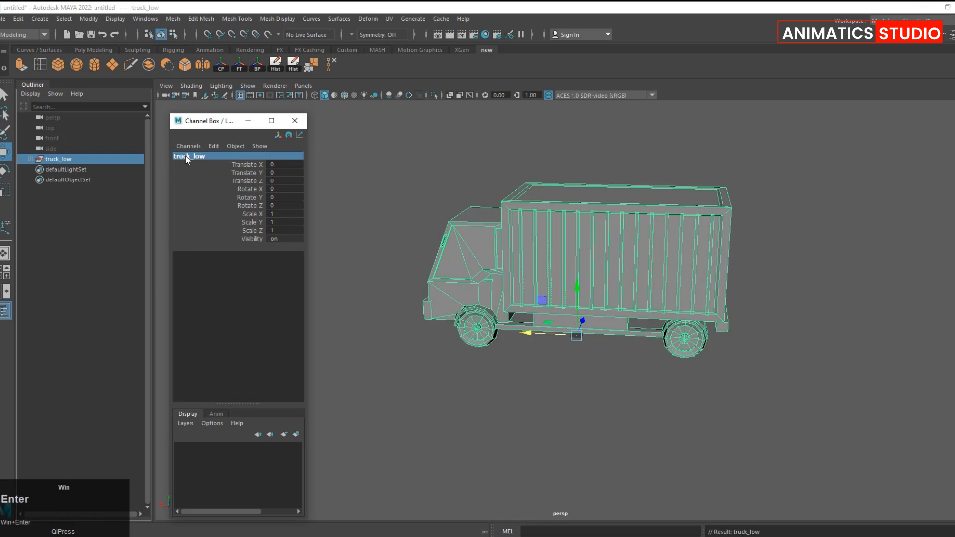
left_click(294, 121)
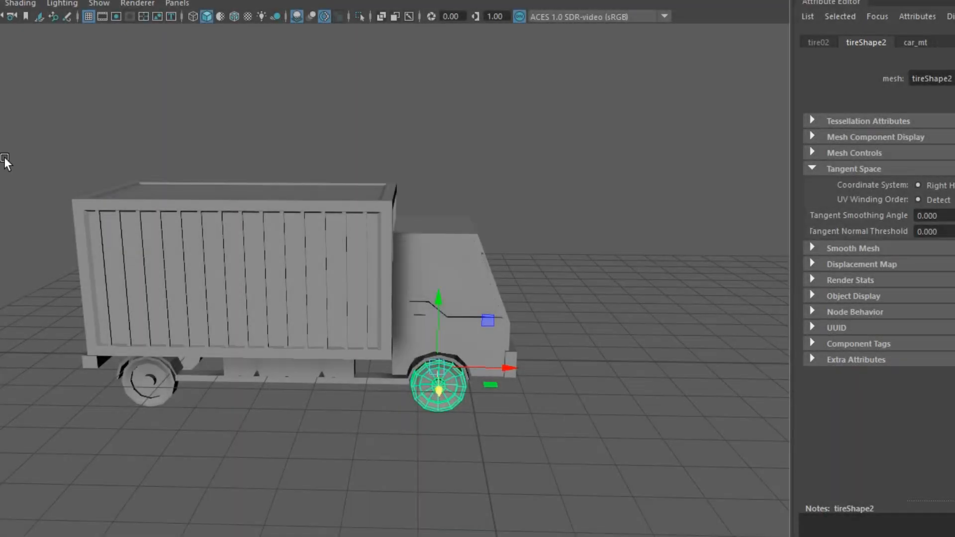
left_click(150, 381)
left_click(239, 278, "shift")
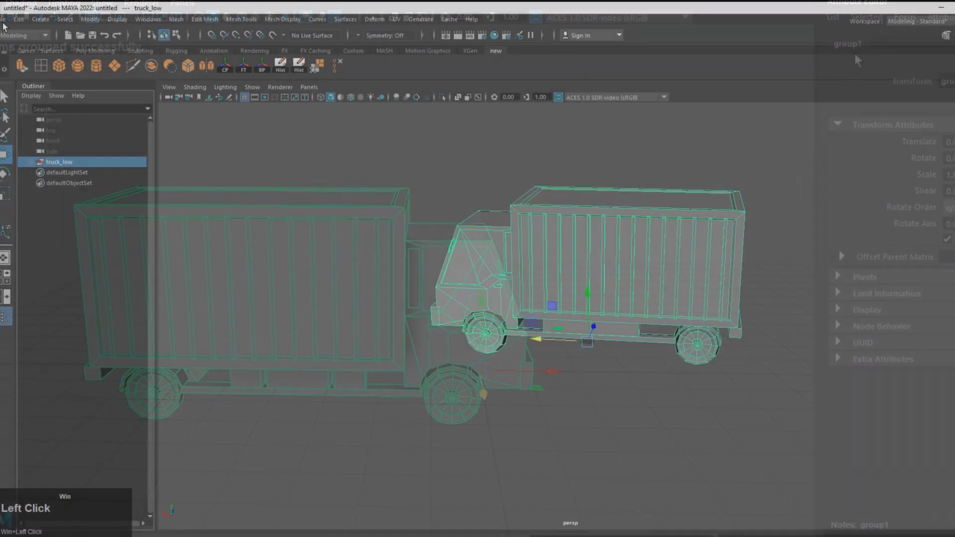
Export the selected truck_low group as an FBX file named truck_low into a new folder inside the car folder.
left_click(3, 19)
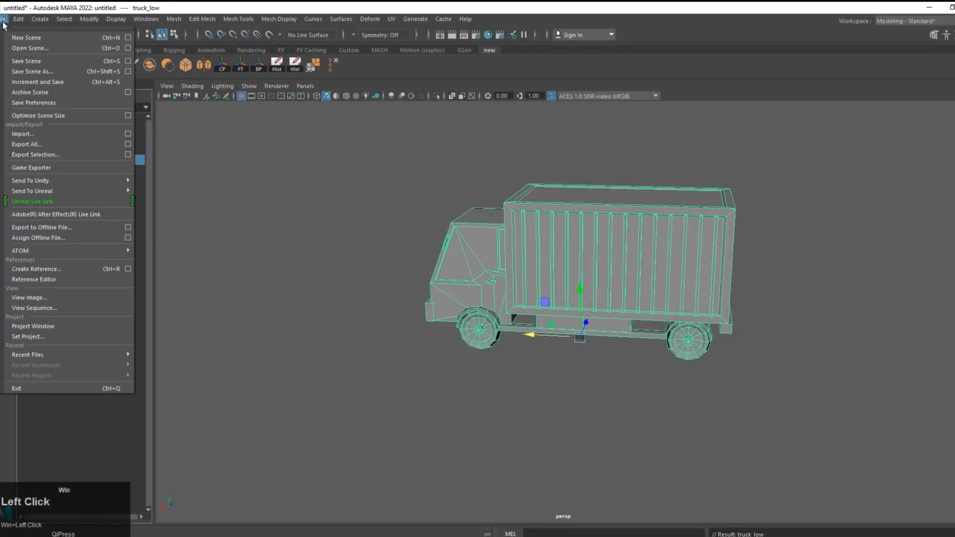
left_click(56, 153)
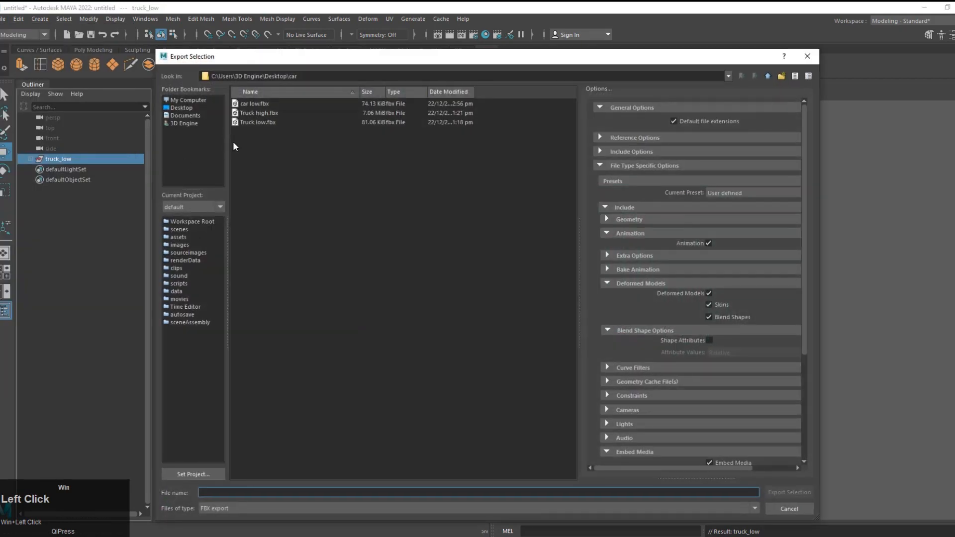
left_click(781, 77)
double_click(254, 103)
left_click(277, 493)
type("truck_low")
key("Return")
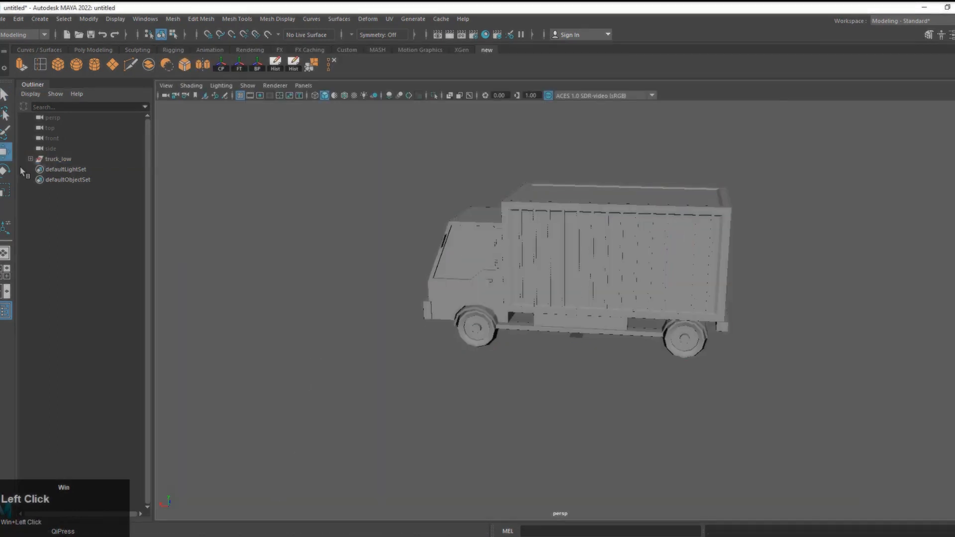